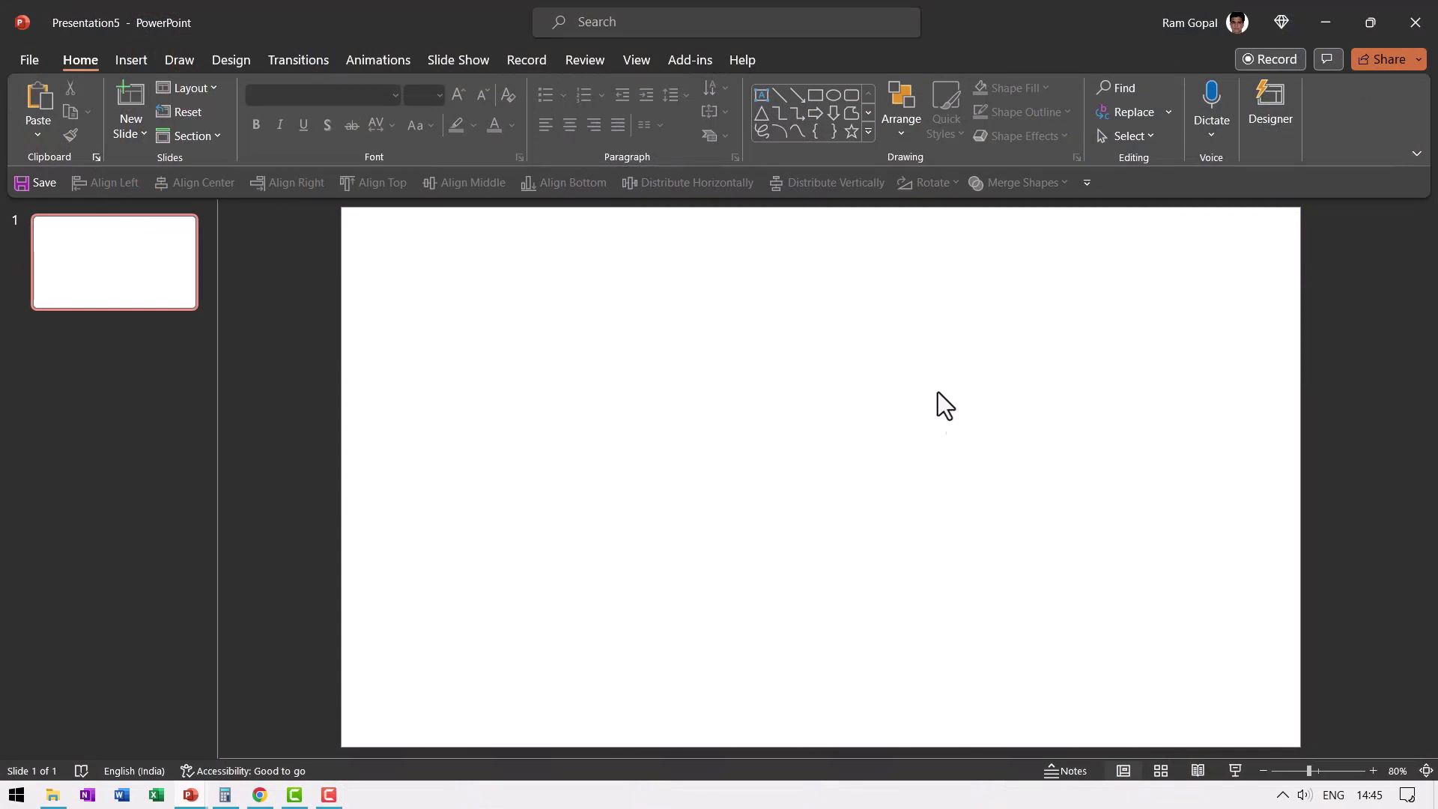
Insert a Stacked Venn SmartArt diagram from the Relationship category
{"action": "left_click", "coordinate": [132, 59]}
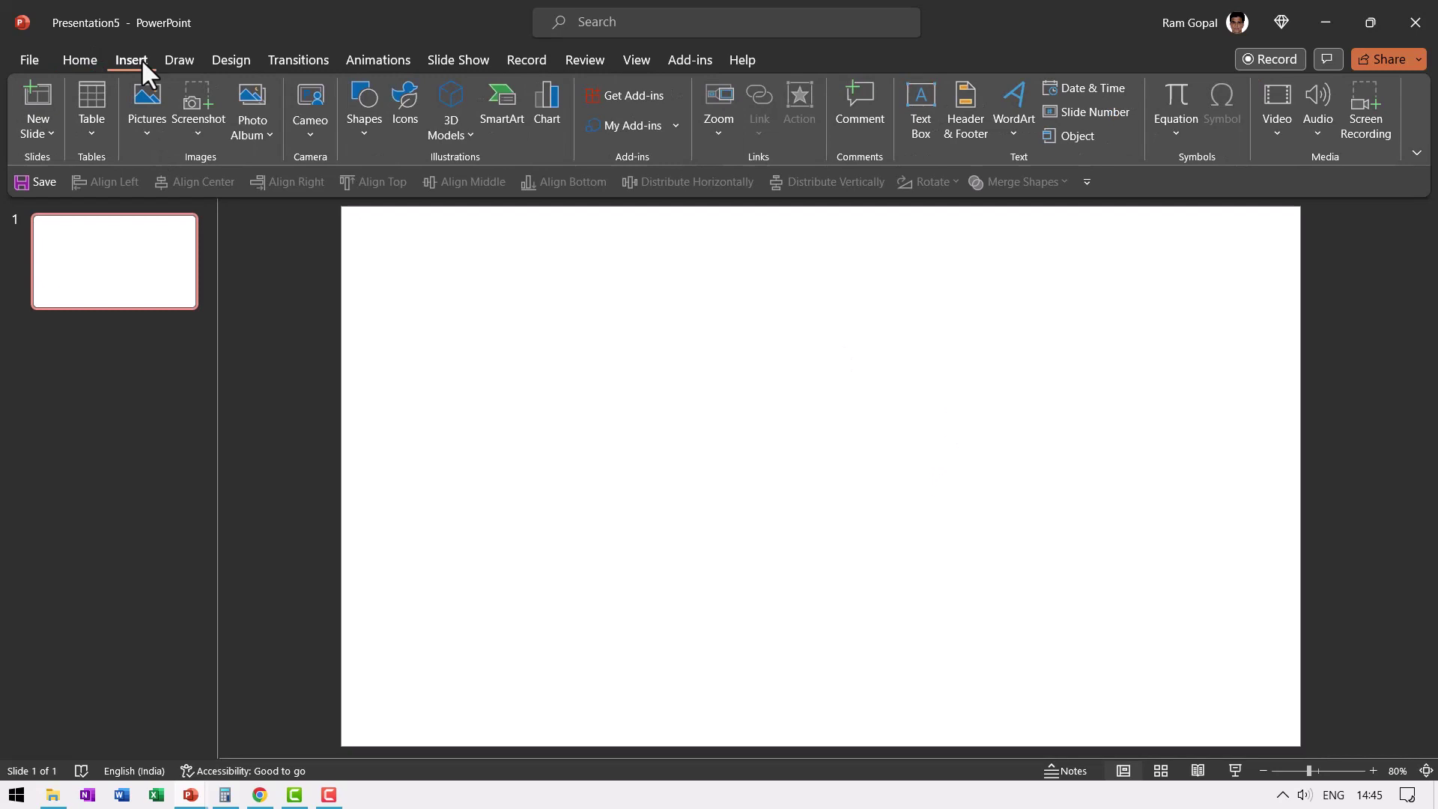
{"action": "left_click", "coordinate": [496, 113]}
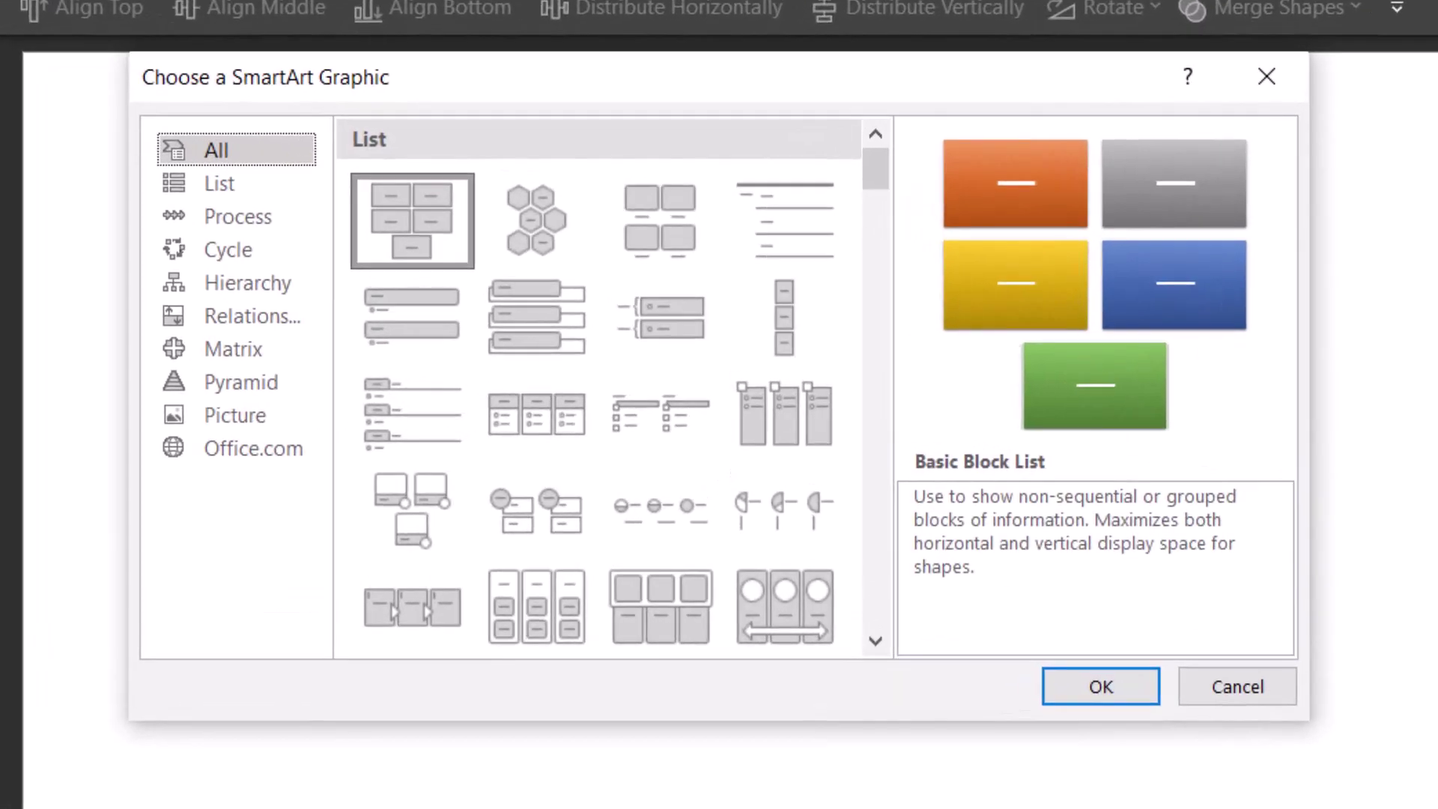
{"action": "left_click", "coordinate": [232, 315]}
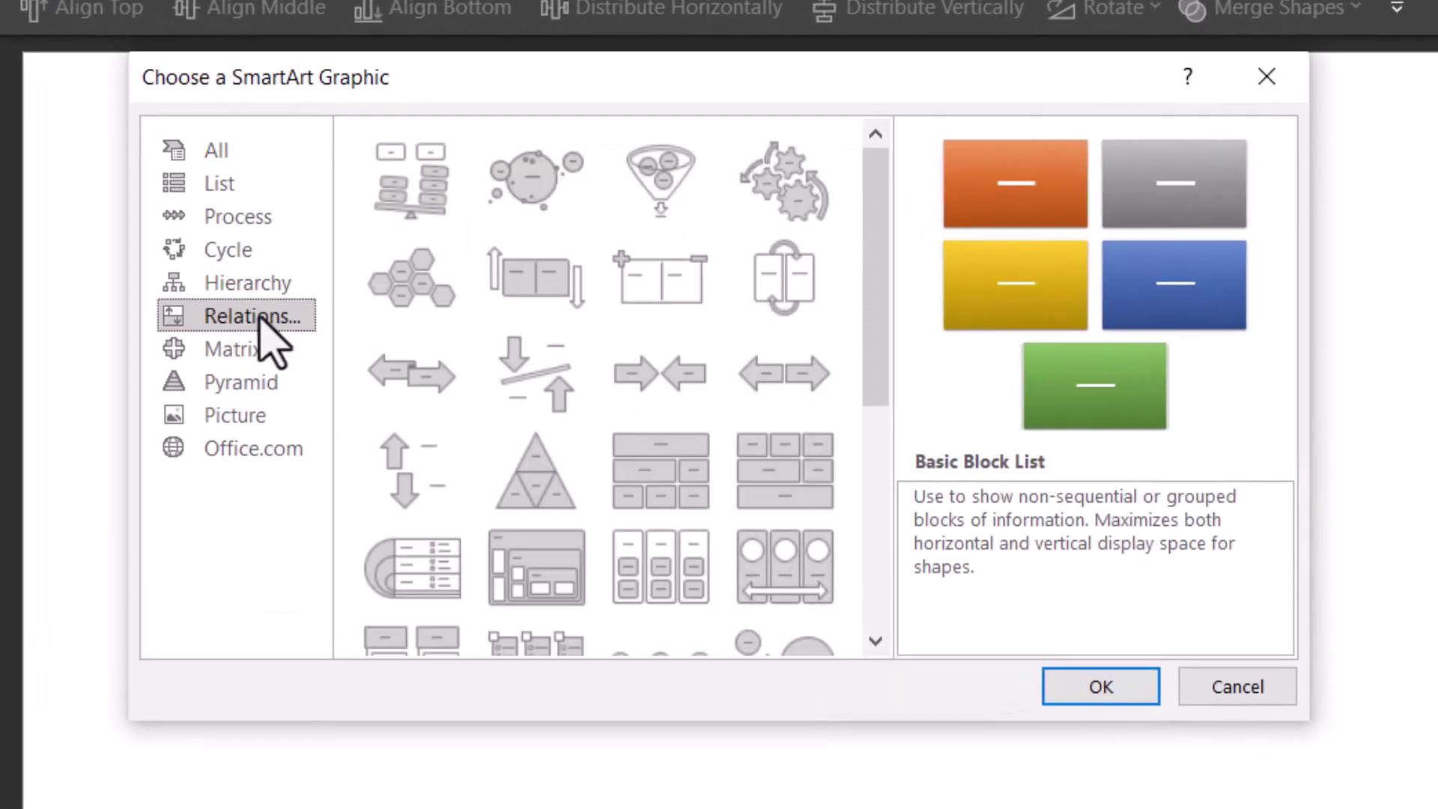
{"action": "scroll", "coordinate": [535, 472], "scroll_direction": "down", "scroll_amount": 3}
{"action": "scroll", "coordinate": [535, 472], "scroll_direction": "down", "scroll_amount": 2}
{"action": "left_click", "coordinate": [541, 635]}
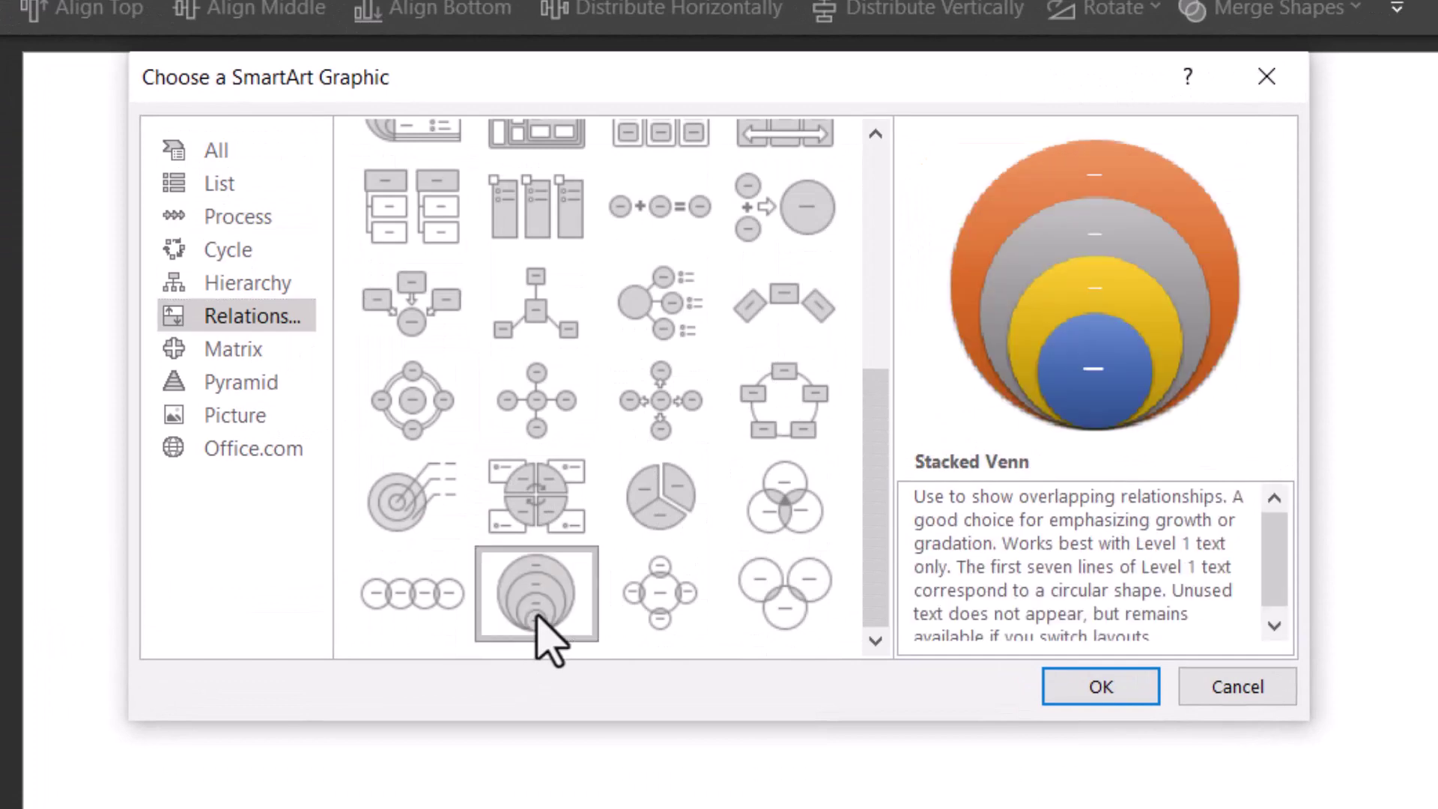
{"action": "left_click", "coordinate": [1101, 687]}
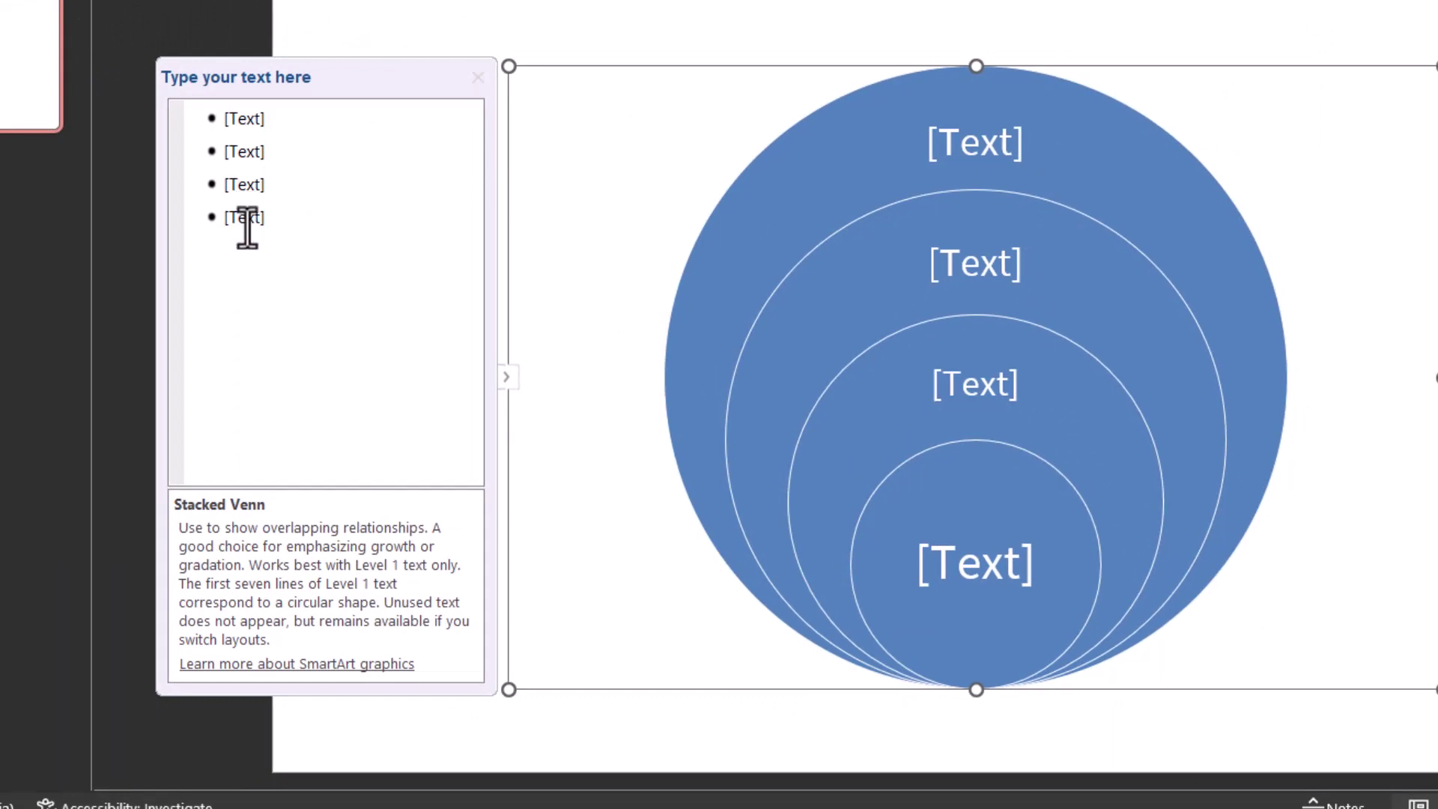
Add bullets in the text pane until the diagram has seven circles
{"action": "left_click", "coordinate": [247, 219]}
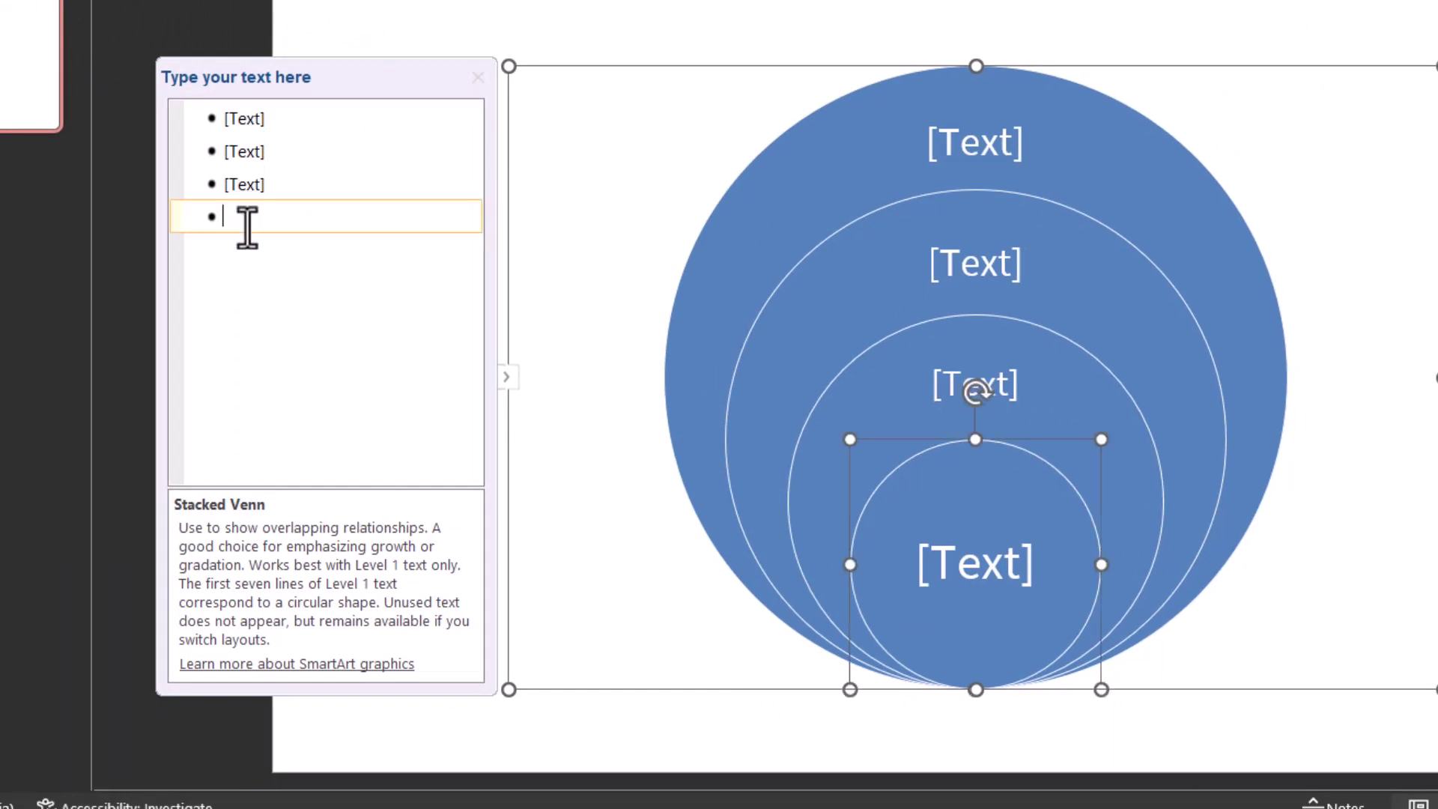
{"action": "key", "text": "Return"}
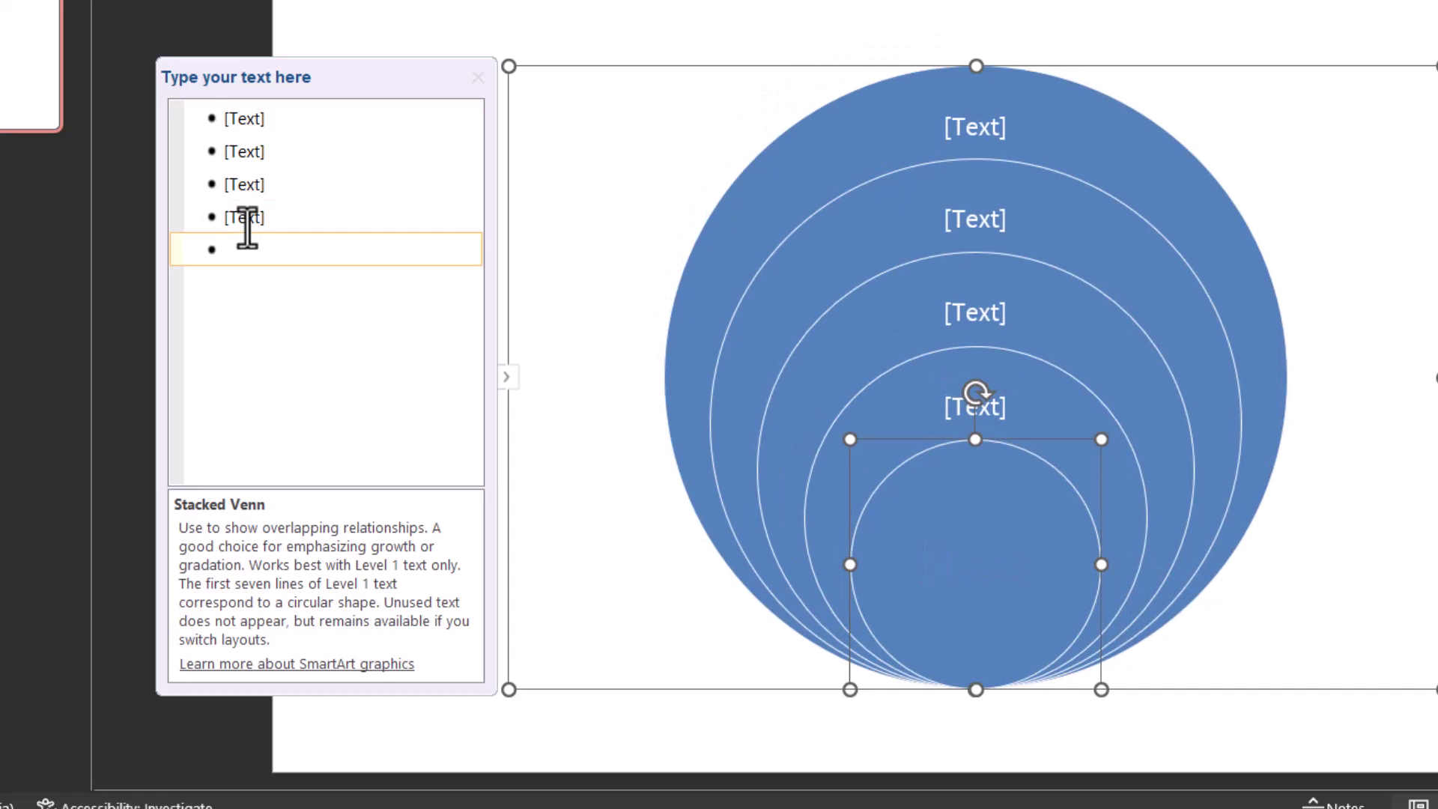
{"action": "key", "text": "Return"}
{"action": "key", "text": "Return"}
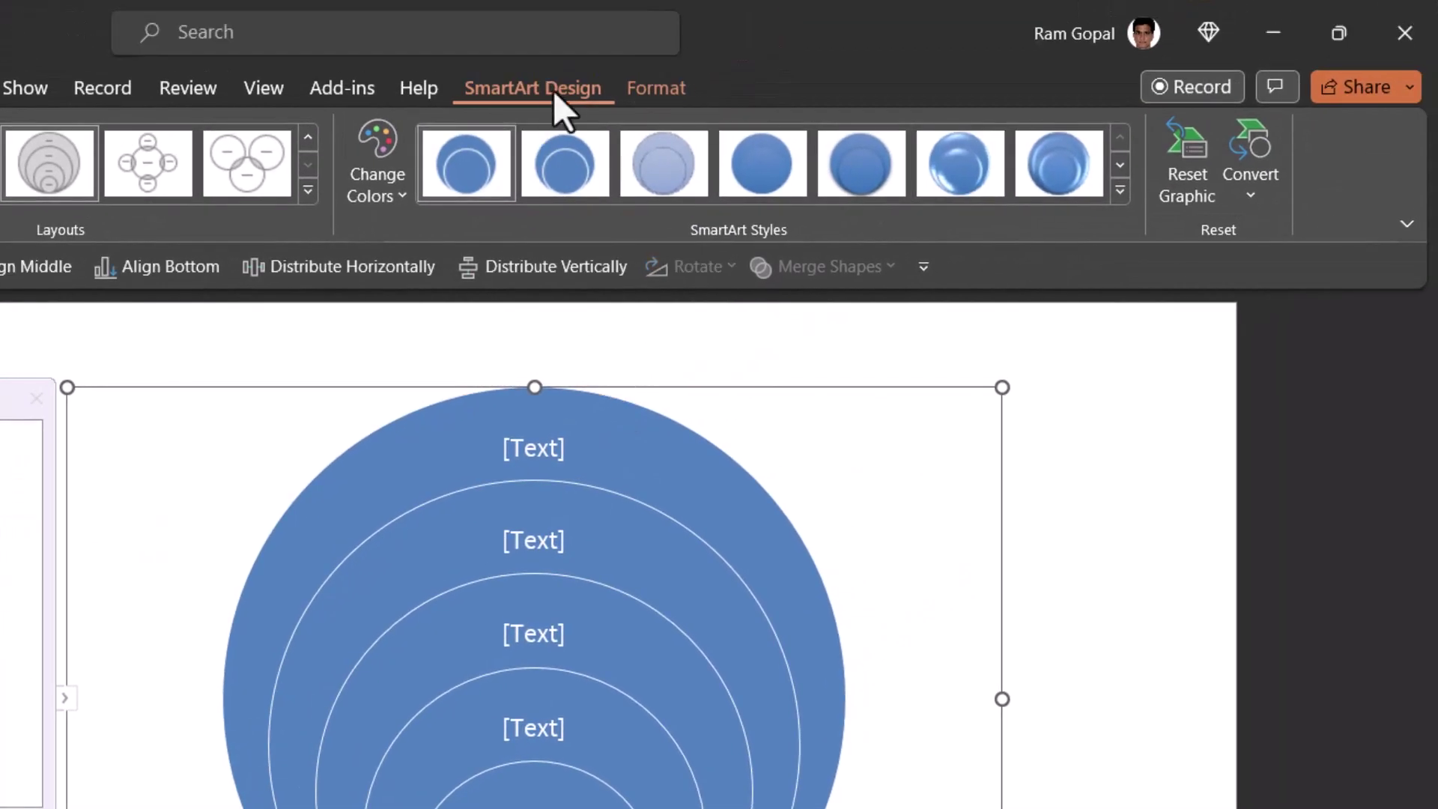
Convert the SmartArt to shapes and ungroup it into seven separate circles
{"action": "left_click", "coordinate": [1242, 199]}
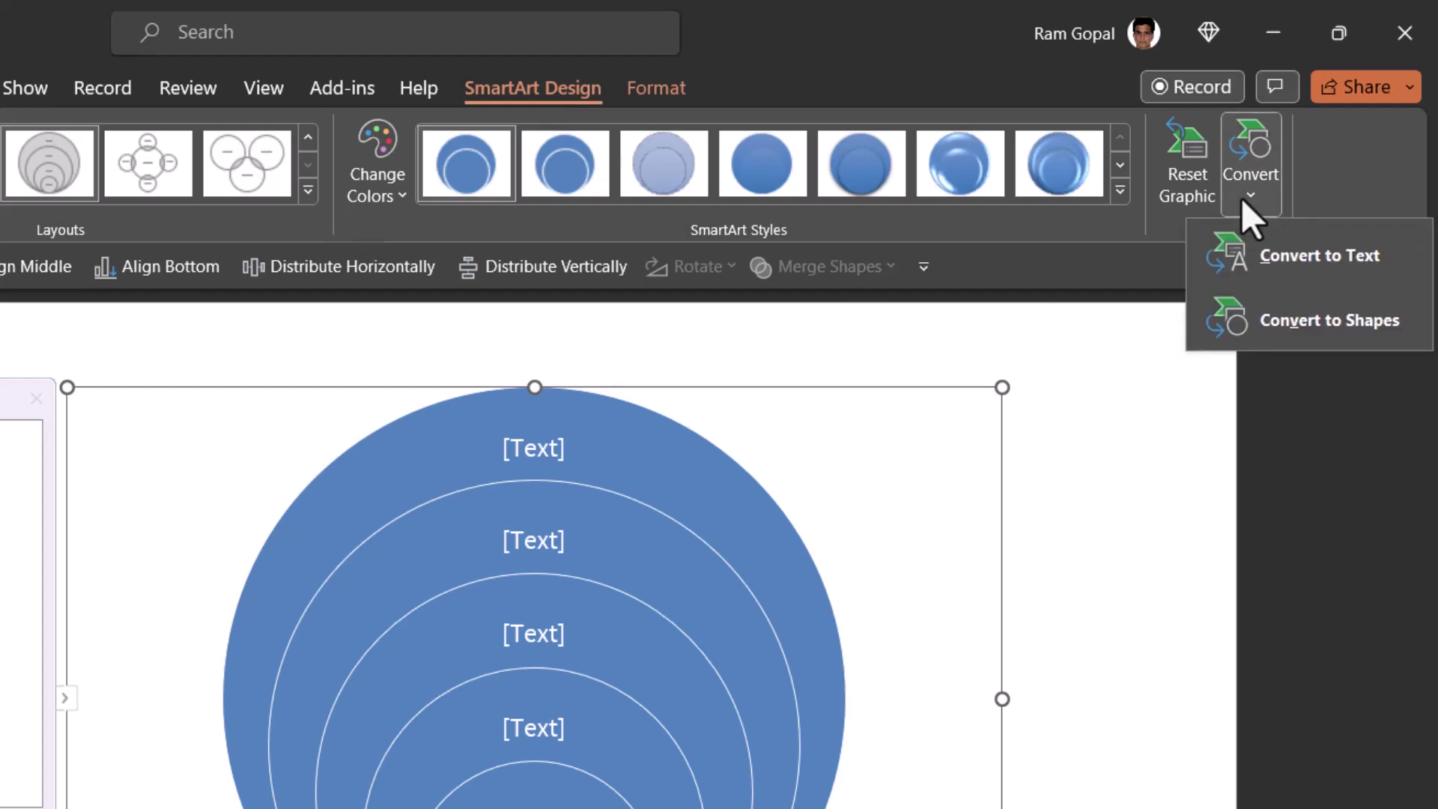
{"action": "left_click", "coordinate": [1323, 334]}
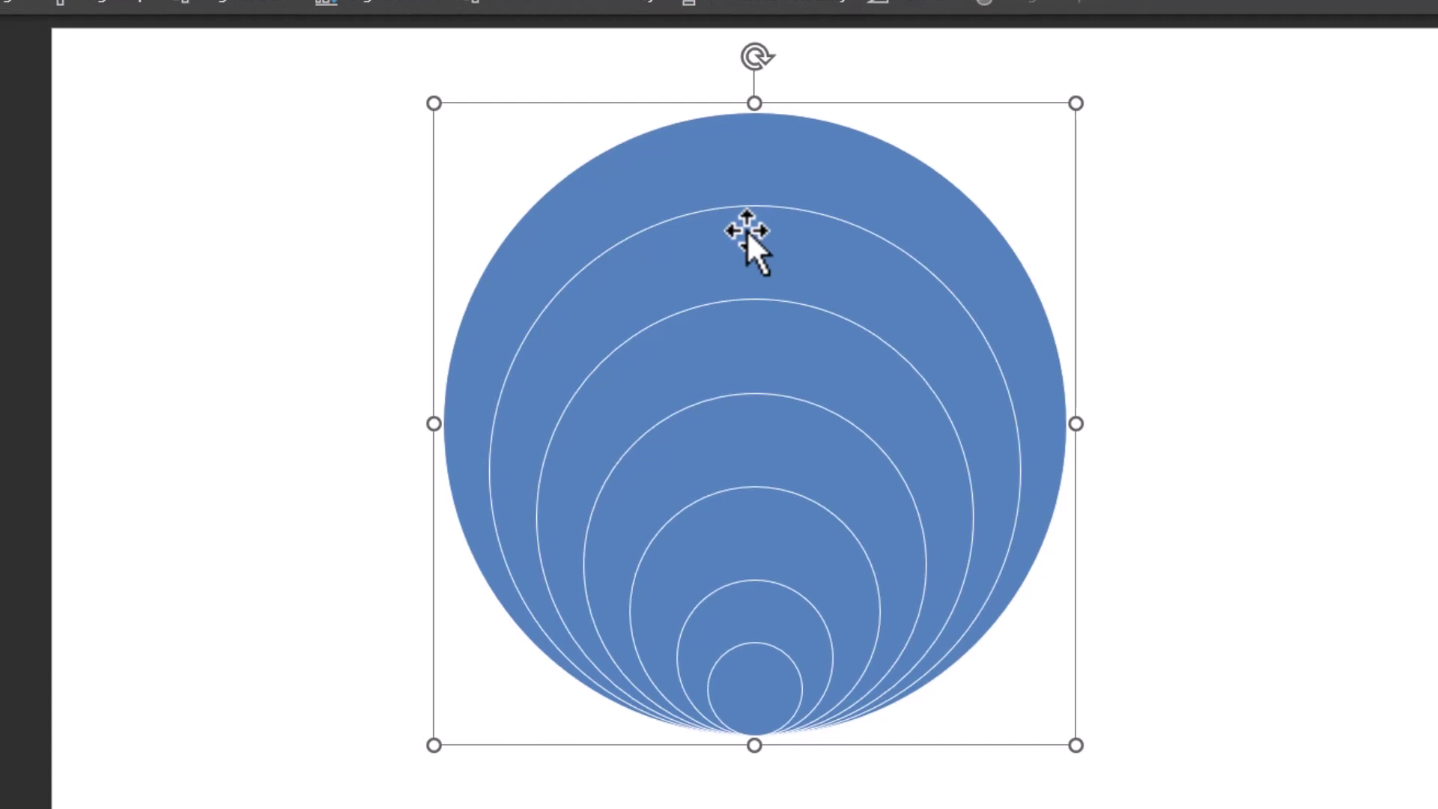
{"action": "right_click", "coordinate": [747, 231]}
{"action": "mouse_move", "coordinate": [977, 484]}
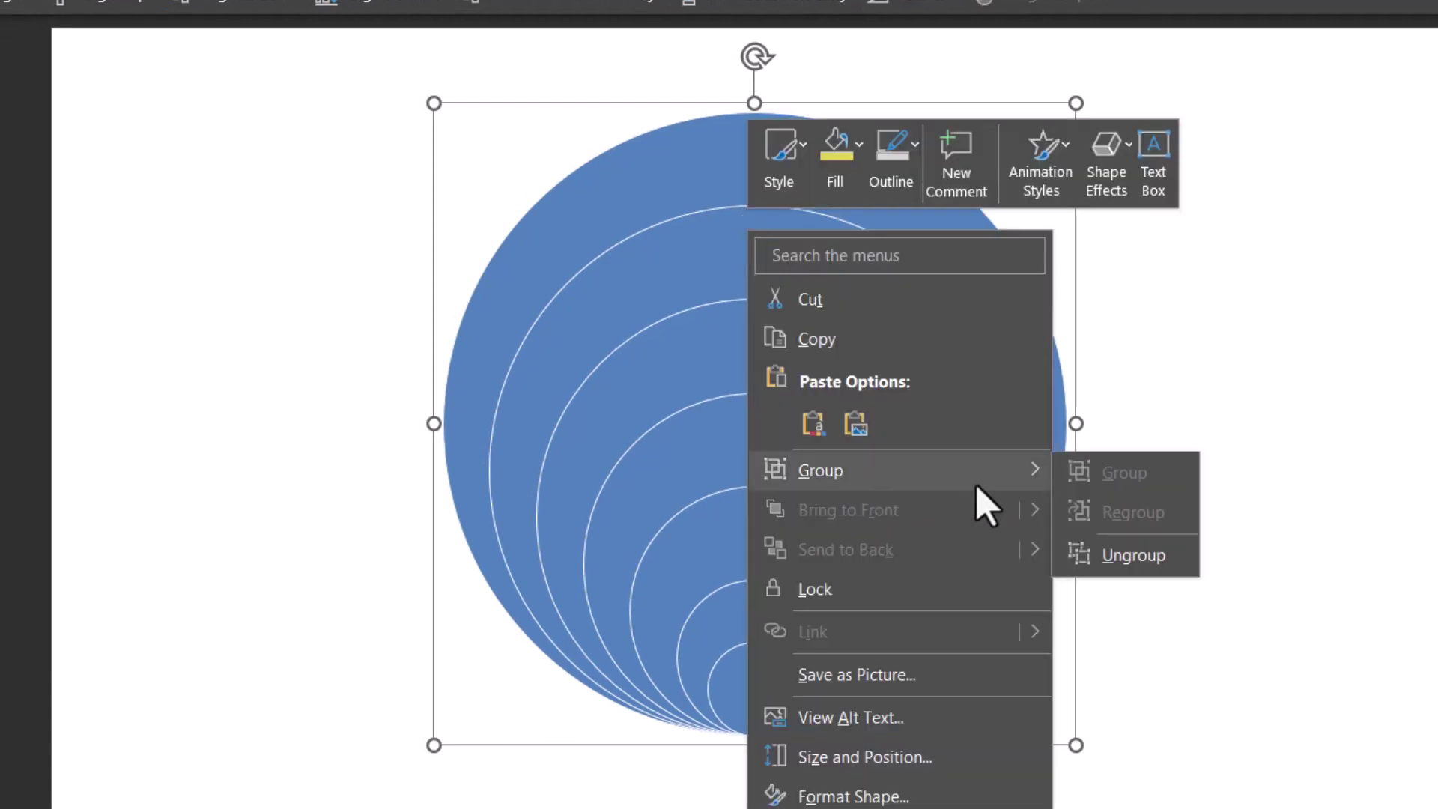
{"action": "left_click", "coordinate": [1131, 558]}
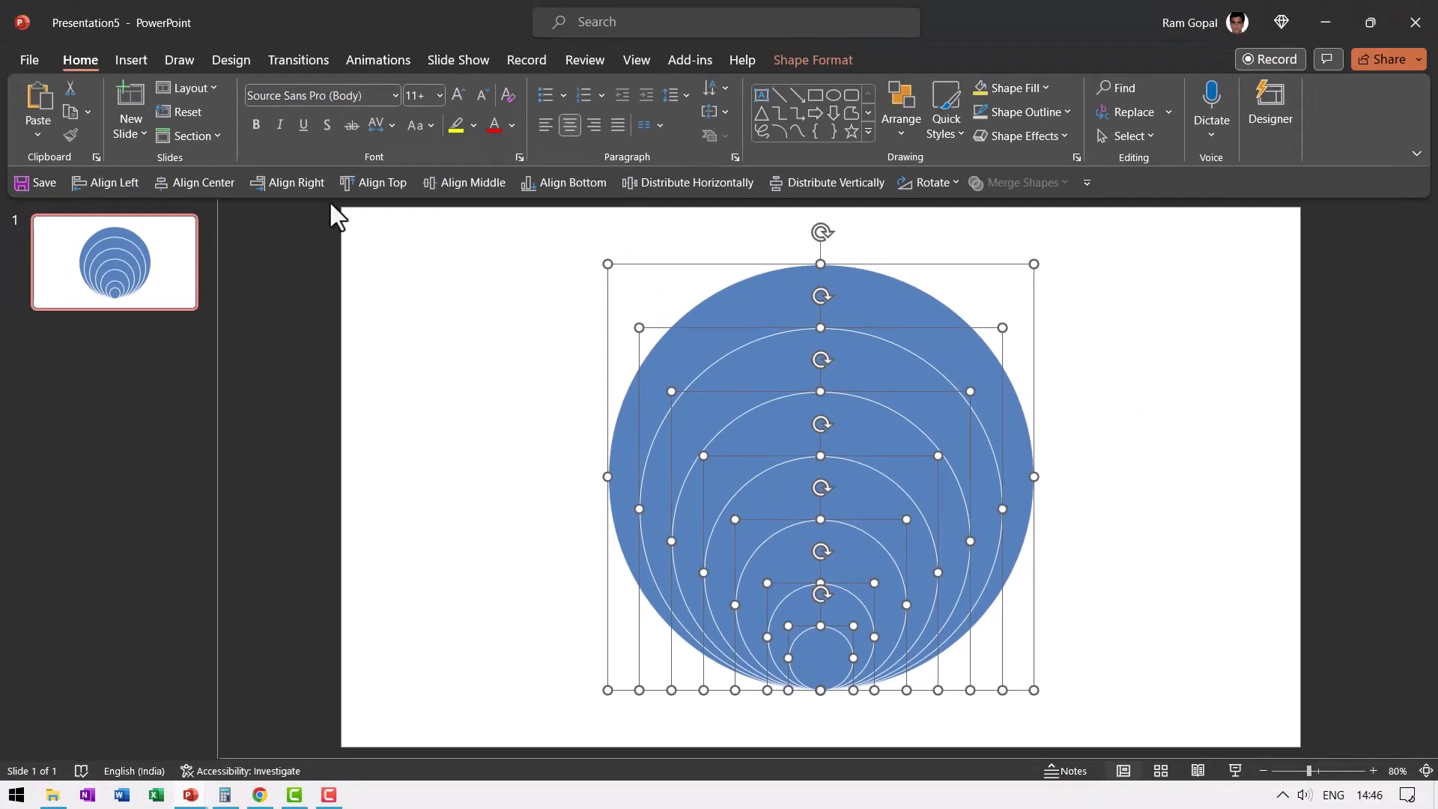
Align the circles on their middles so they form concentric rings
{"action": "left_click", "coordinate": [481, 186]}
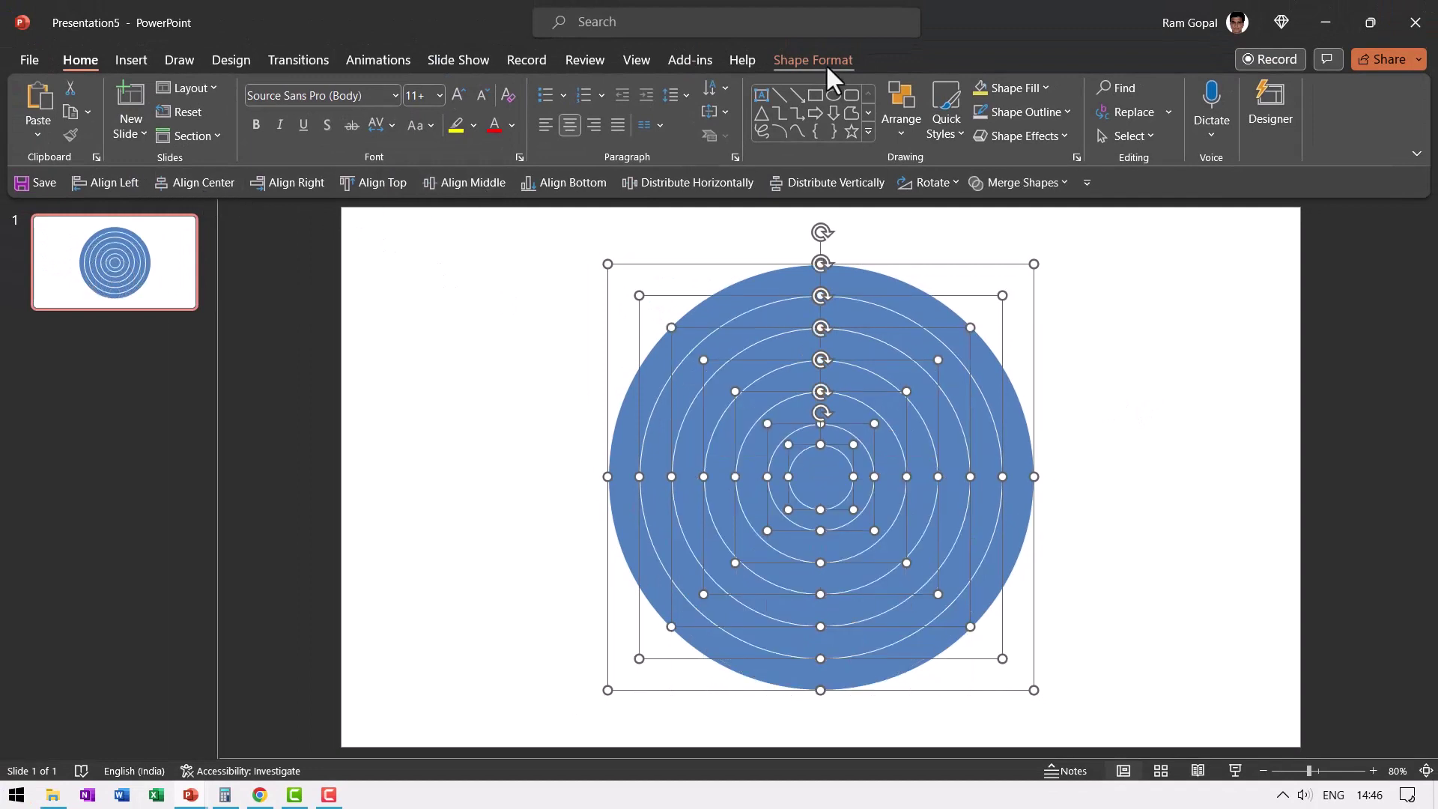
{"action": "left_click", "coordinate": [897, 134]}
{"action": "mouse_move", "coordinate": [946, 437]}
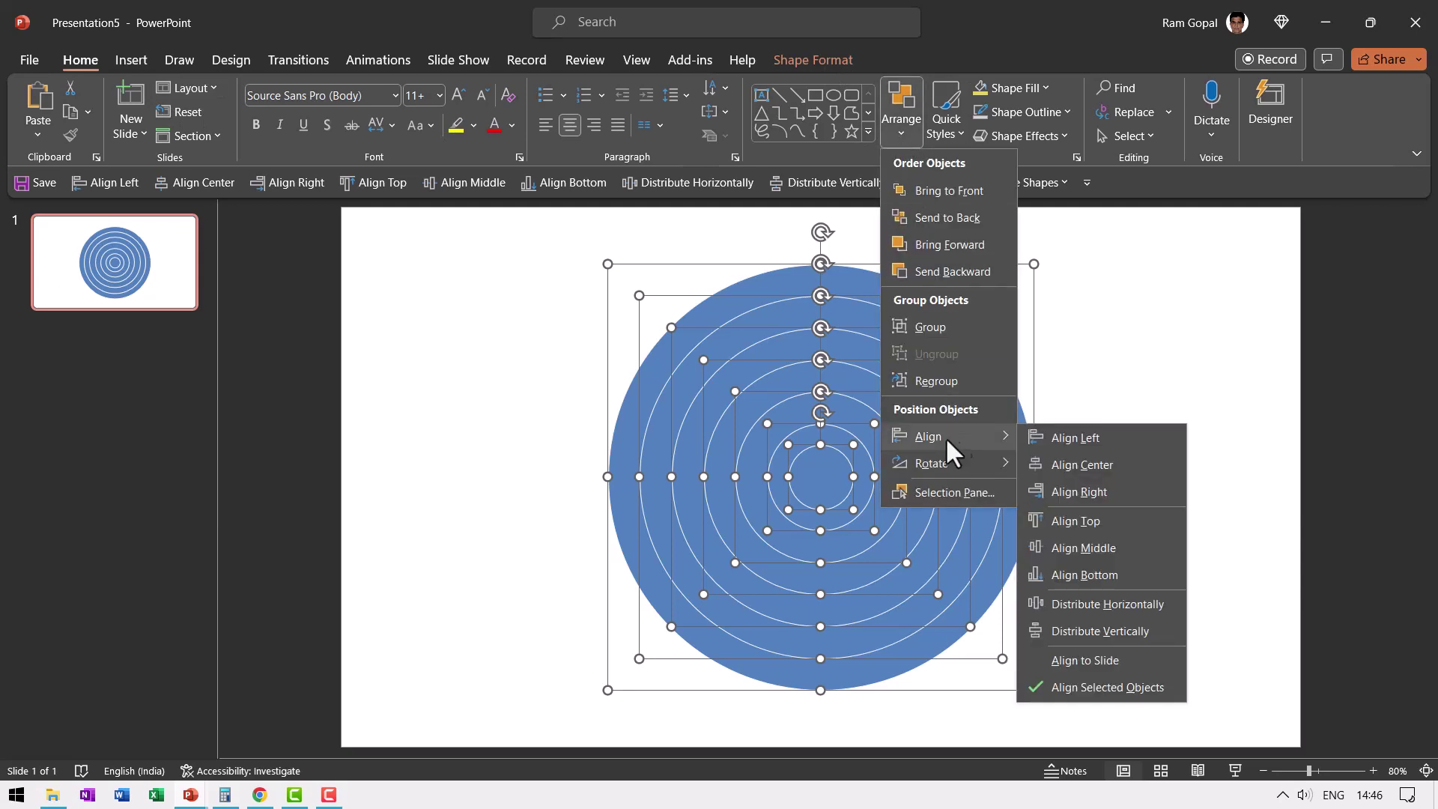
{"action": "left_click", "coordinate": [1310, 484]}
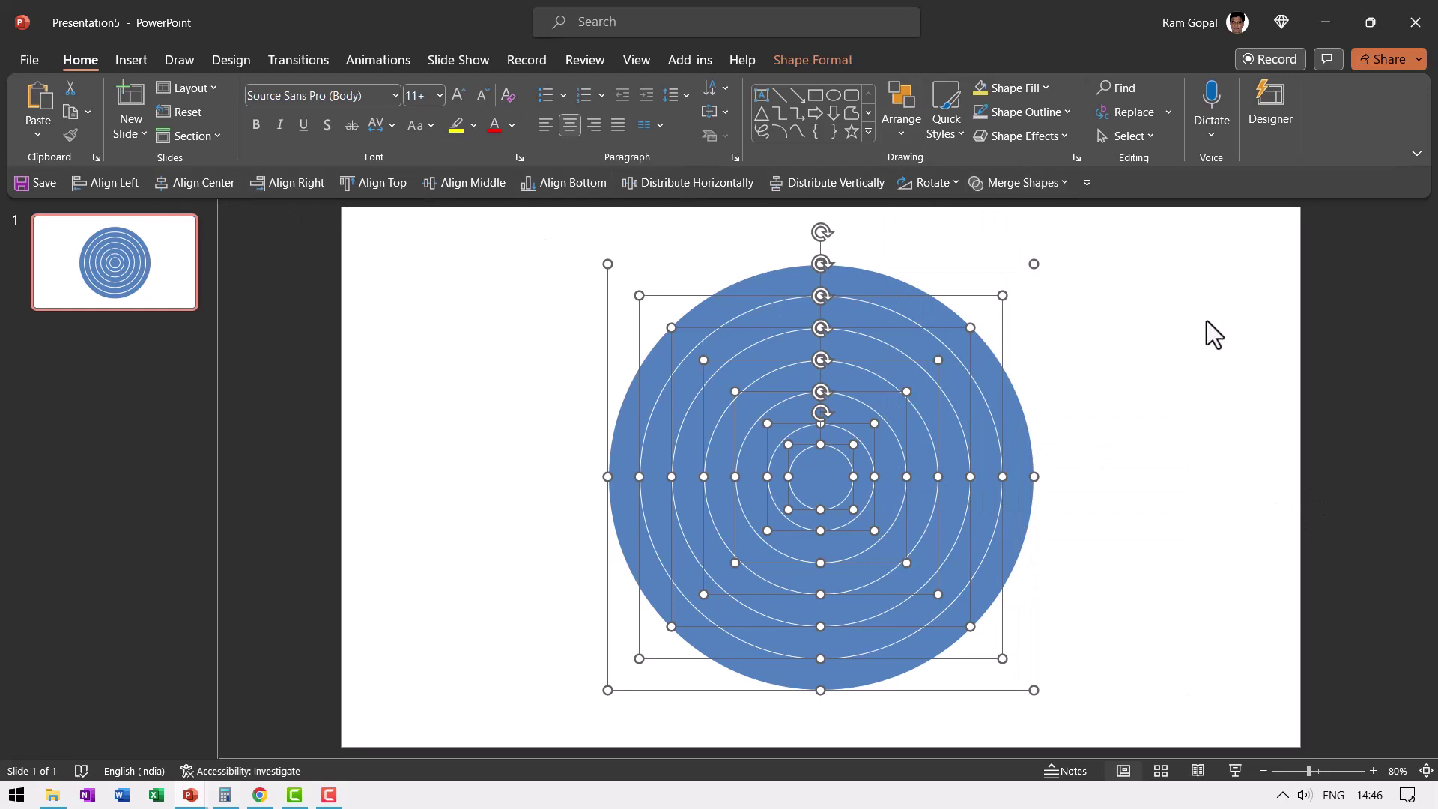
Fill the innermost, outermost and alternate rings red
{"action": "left_click", "coordinate": [1147, 399]}
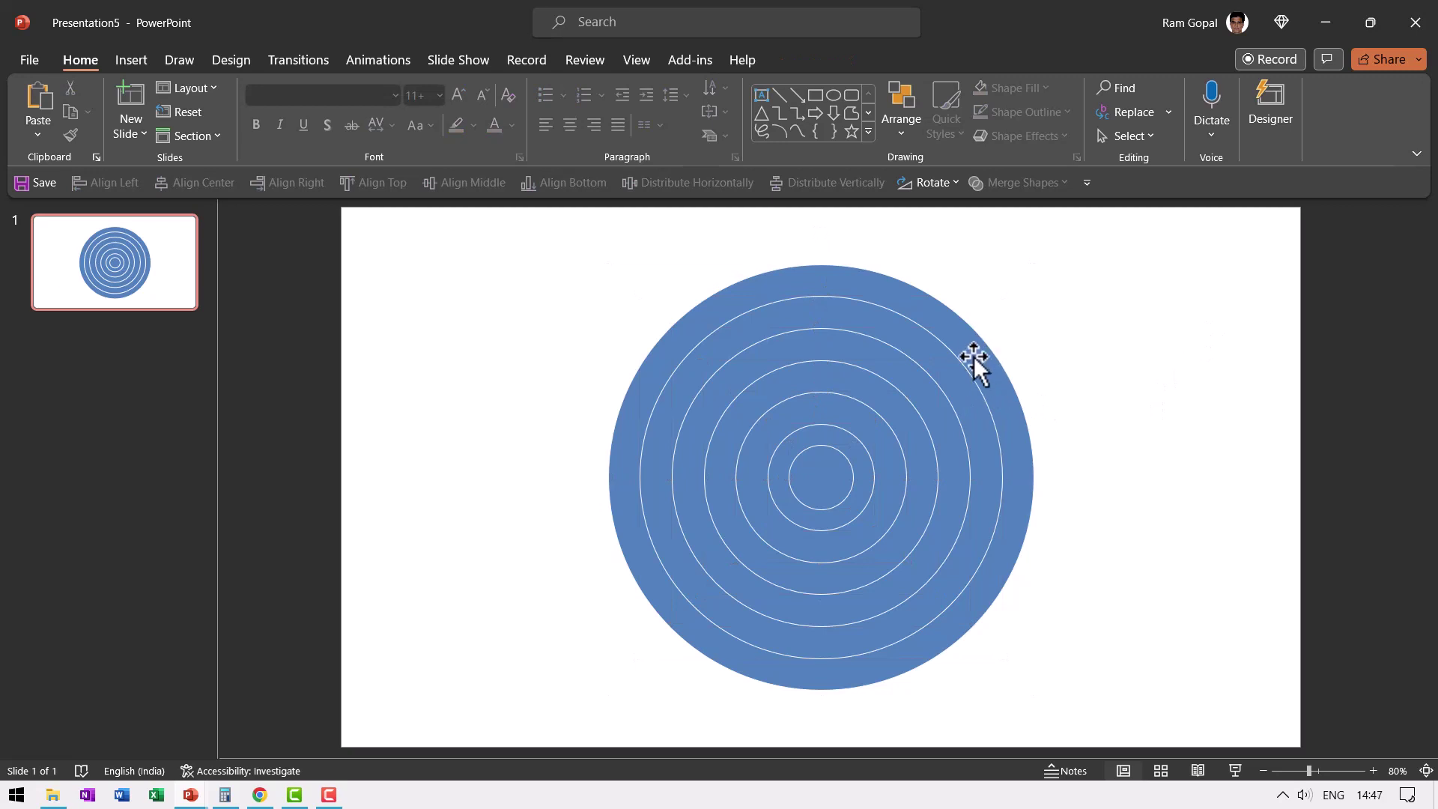
{"action": "left_click", "coordinate": [1107, 374]}
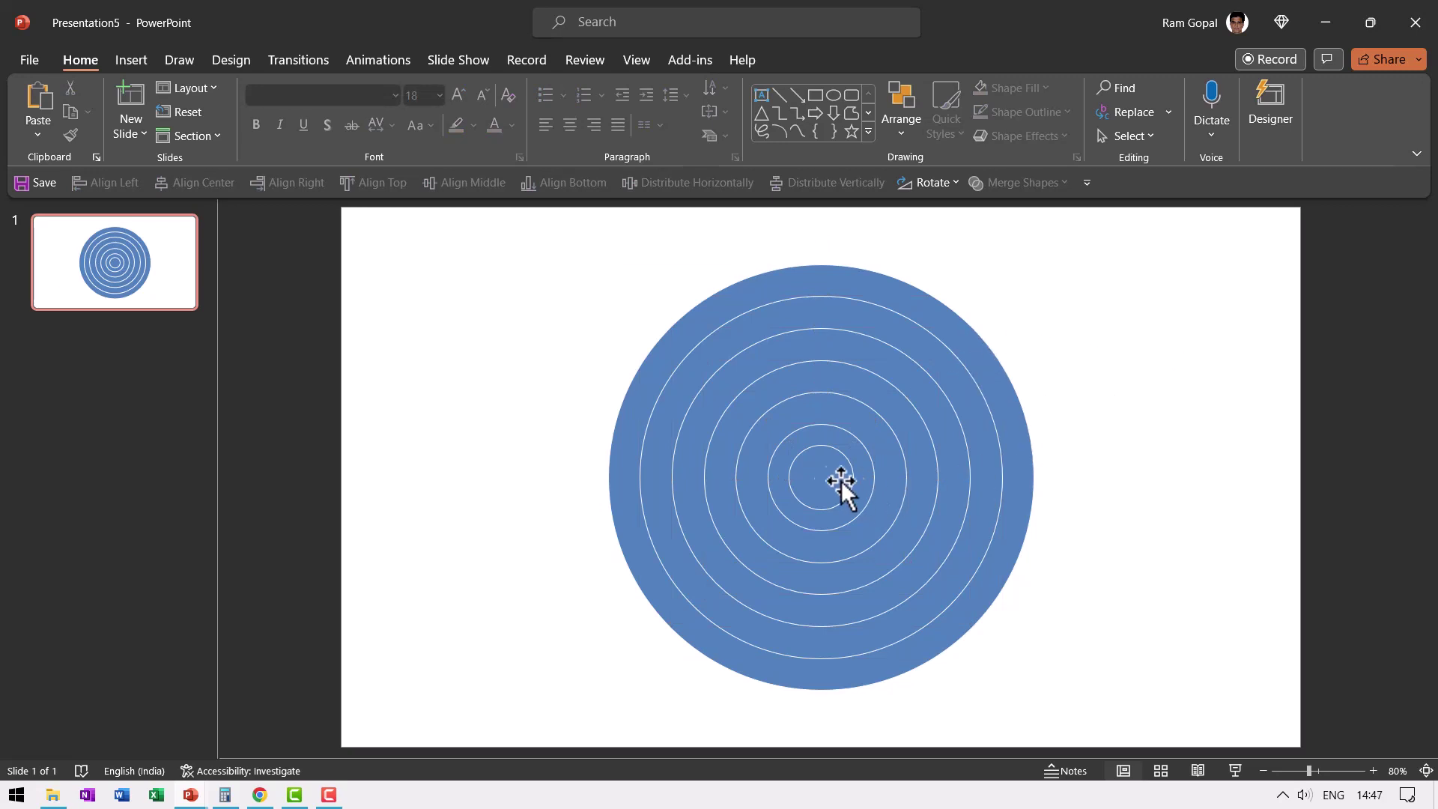
{"action": "left_click", "coordinate": [811, 470]}
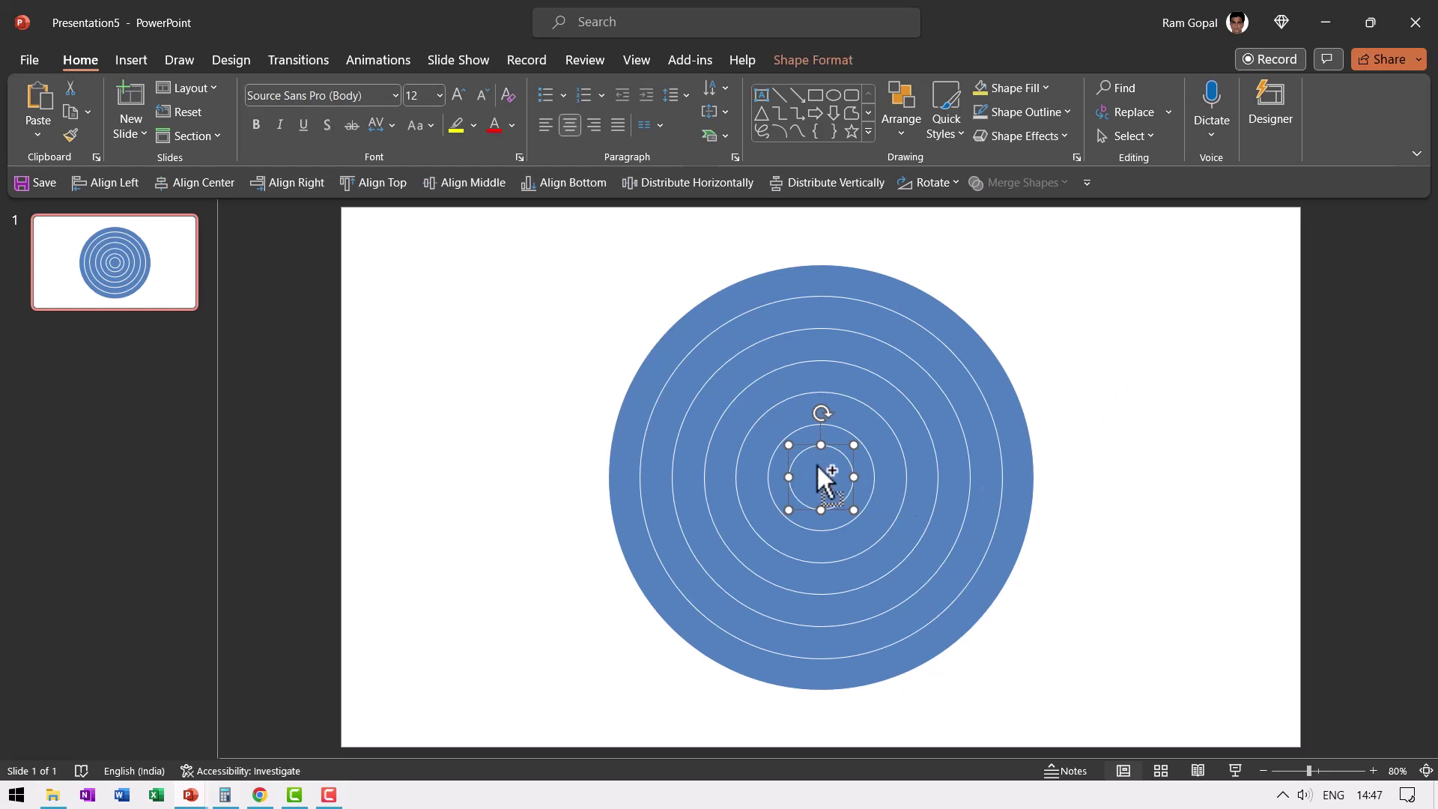
{"action": "left_click_drag", "start_coordinate": [822, 475], "coordinate": [873, 424]}
{"action": "left_click", "coordinate": [874, 428], "text": "ctrl"}
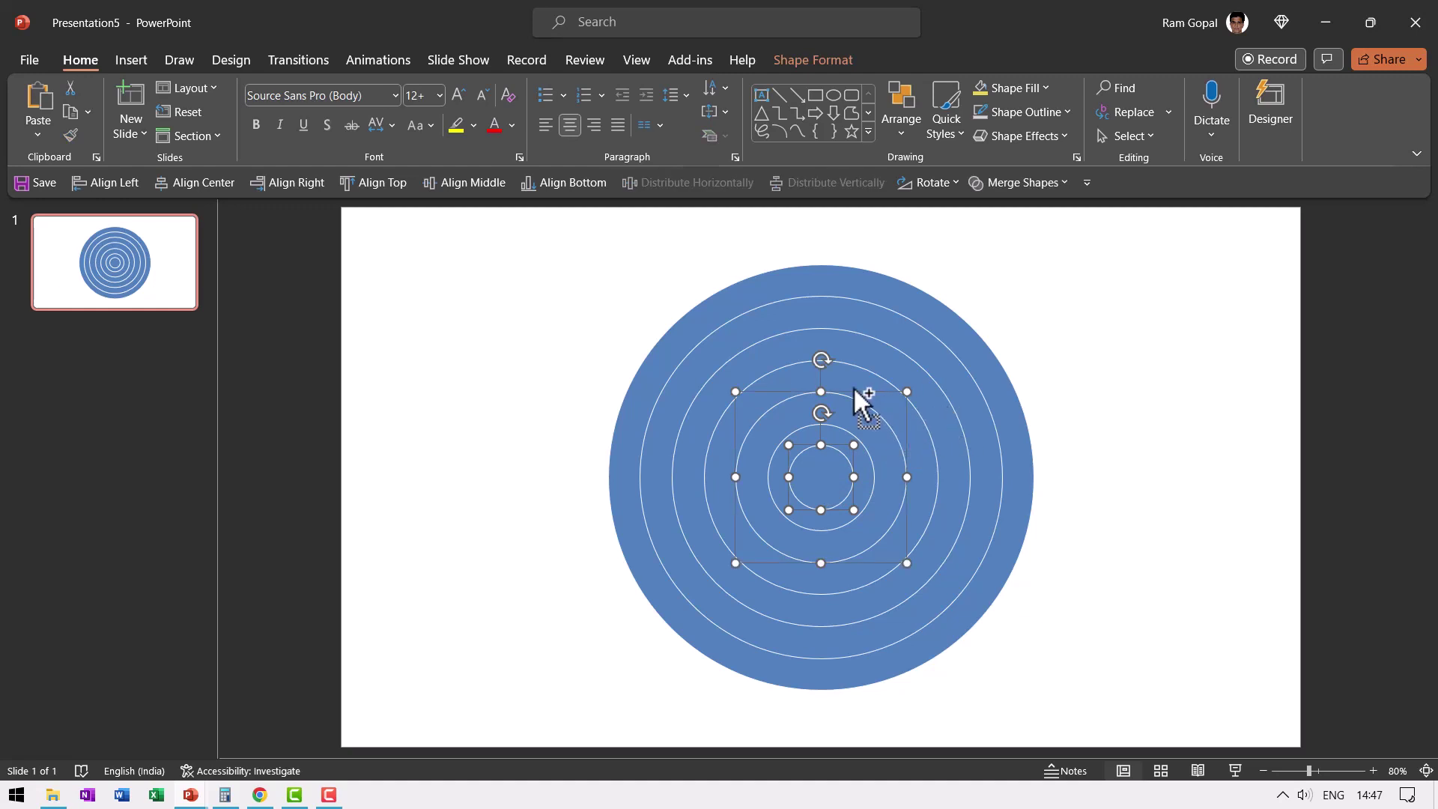
{"action": "left_click", "coordinate": [892, 362], "text": "ctrl"}
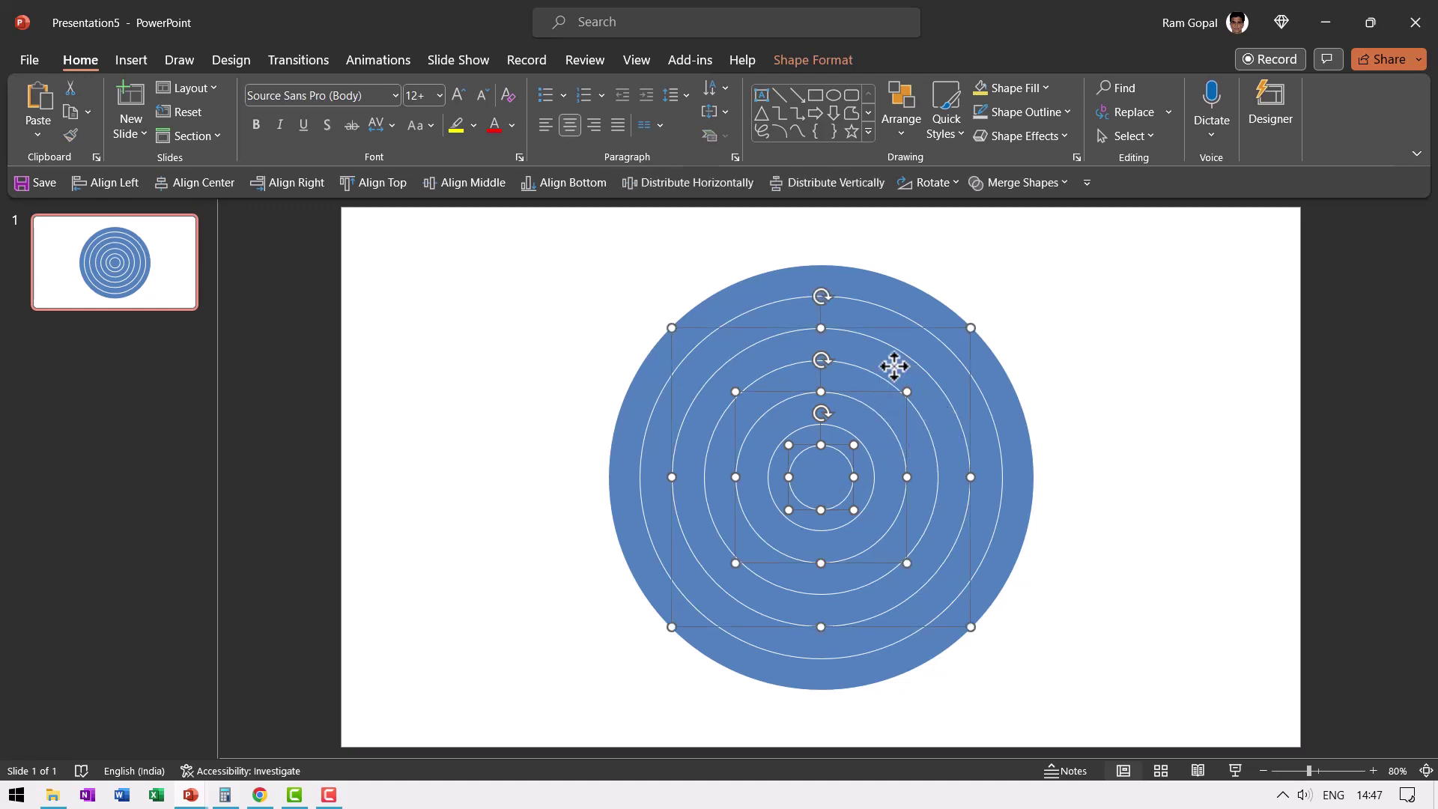
{"action": "left_click", "coordinate": [889, 285], "text": "ctrl"}
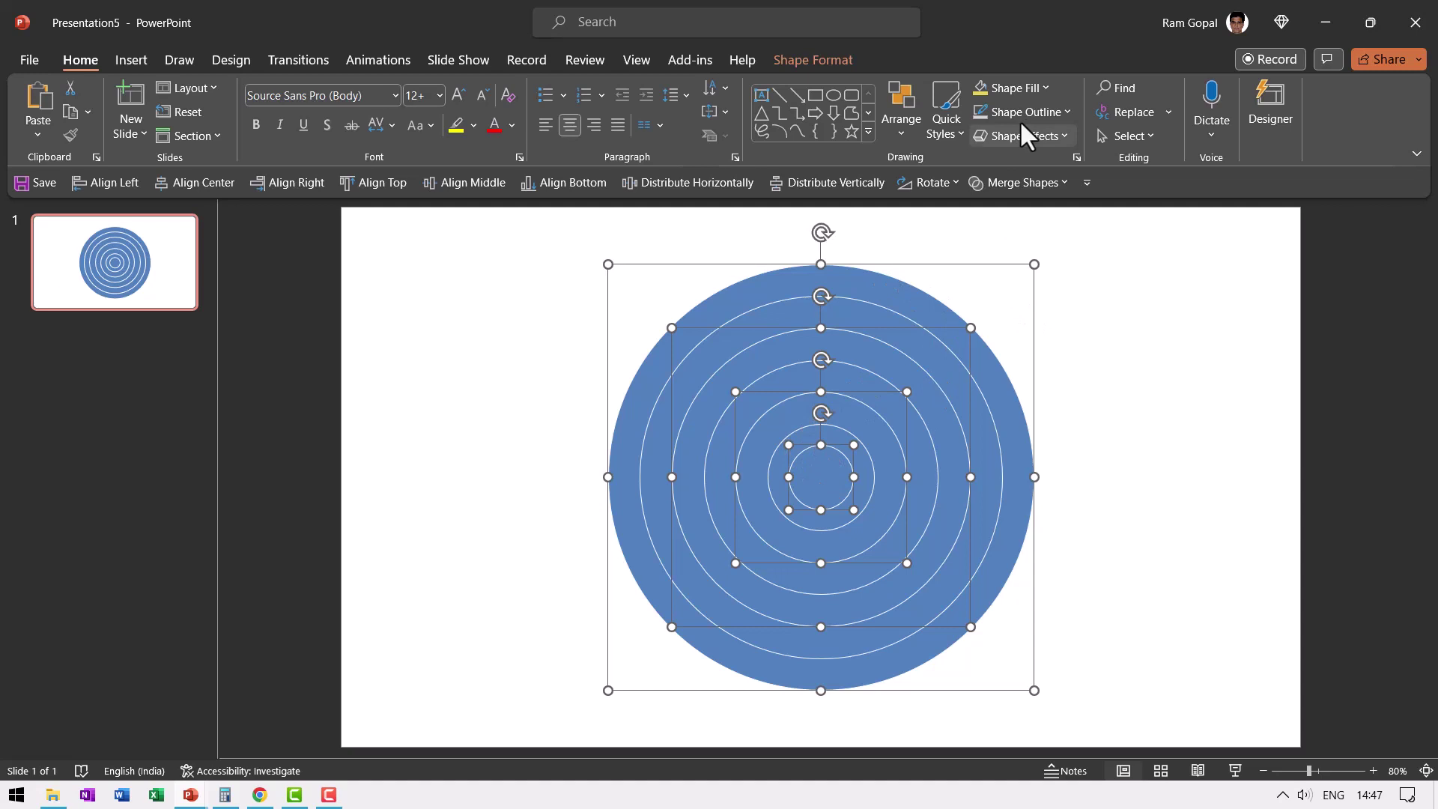
{"action": "left_click", "coordinate": [1031, 90]}
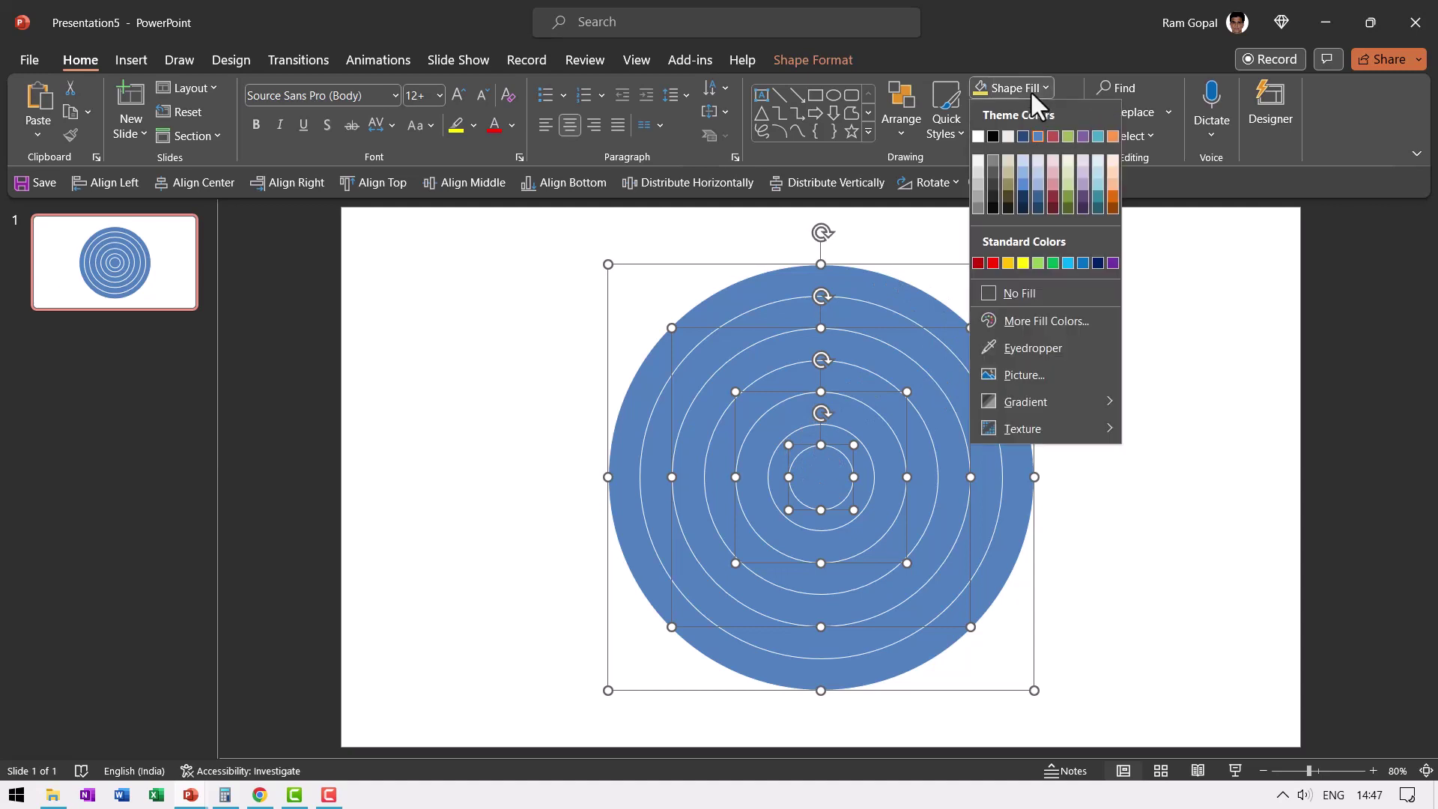
{"action": "left_click", "coordinate": [995, 259]}
Fill the three remaining blue rings white
{"action": "left_click", "coordinate": [1153, 313]}
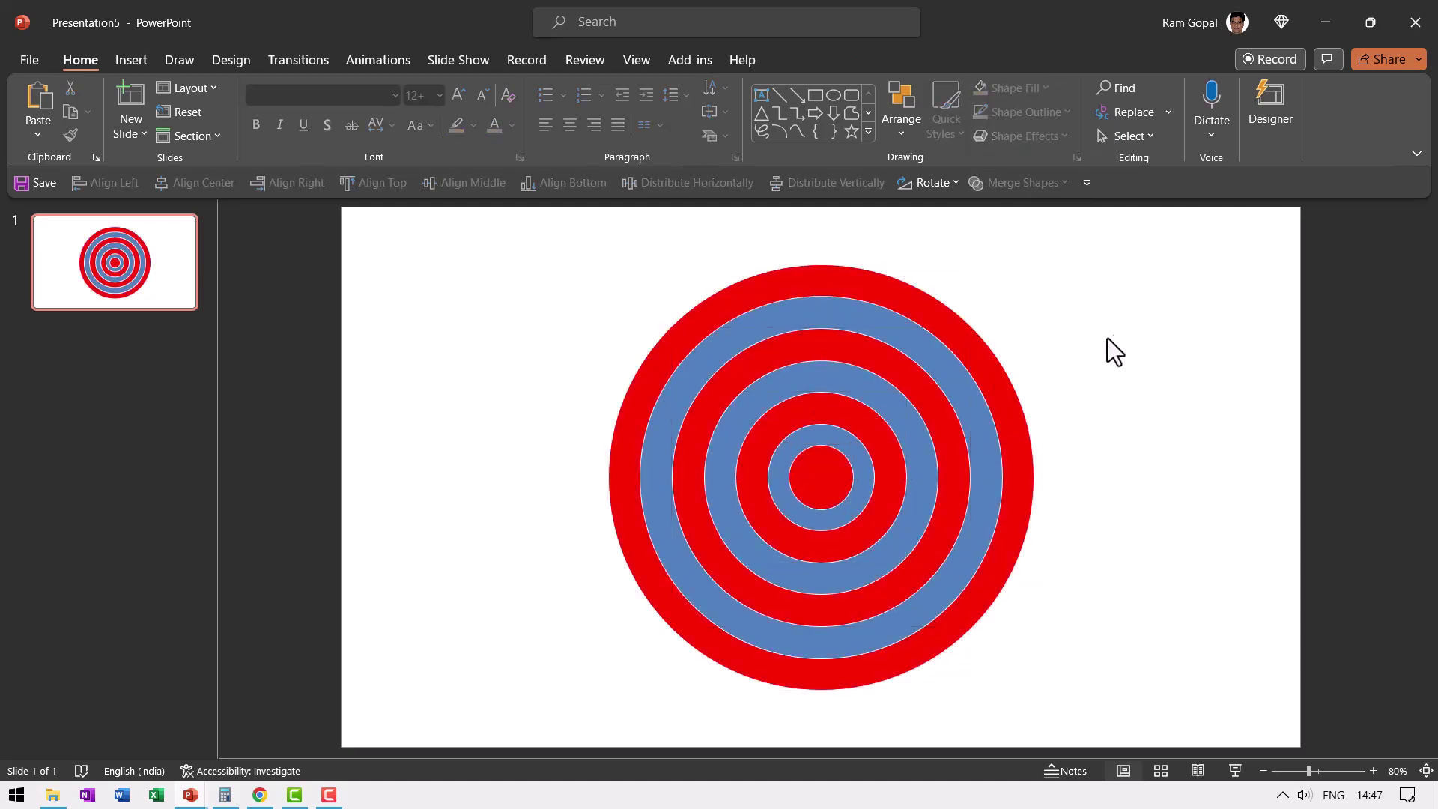
{"action": "left_click", "coordinate": [941, 353]}
{"action": "left_click", "coordinate": [883, 411], "text": "ctrl"}
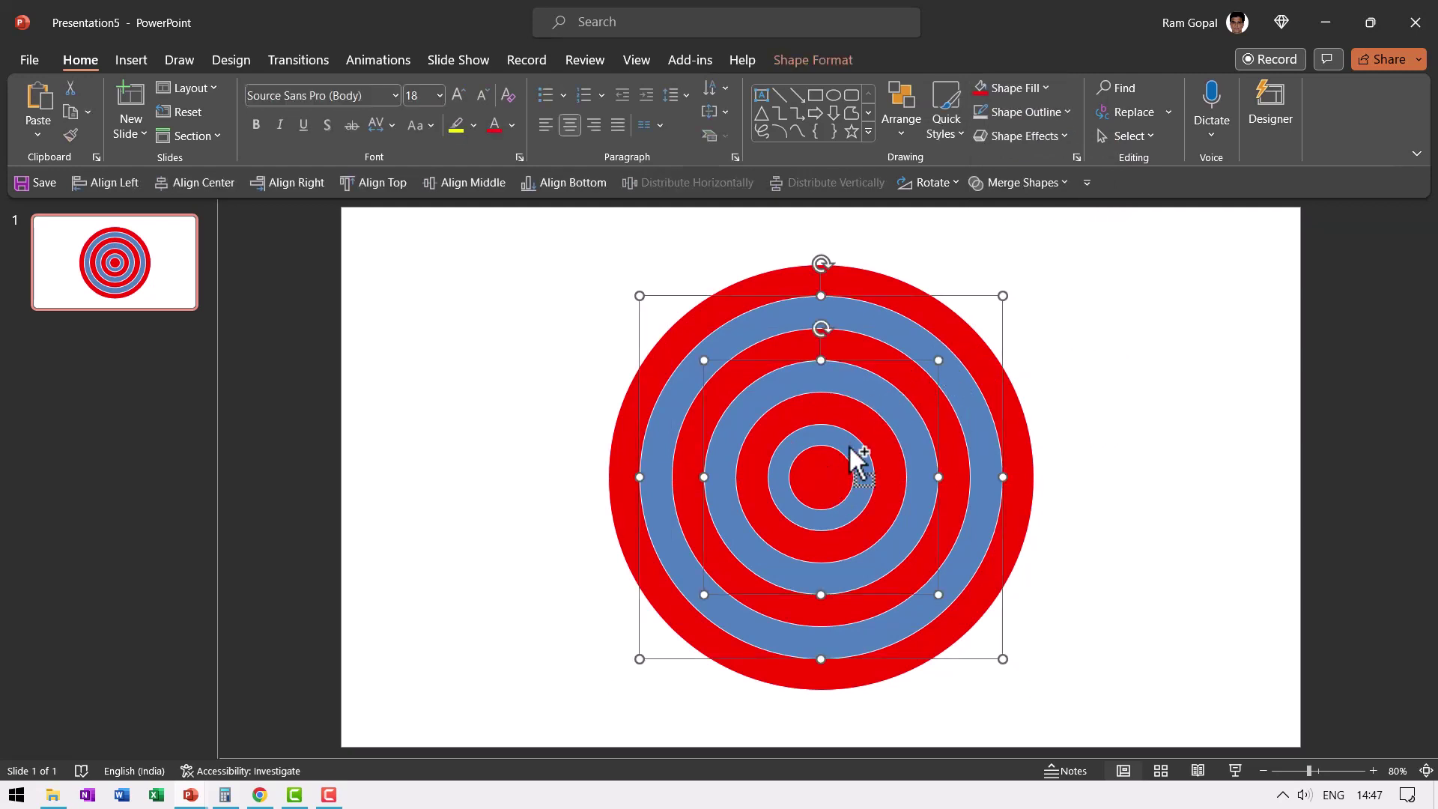
{"action": "left_click", "coordinate": [854, 459], "text": "ctrl"}
{"action": "left_click", "coordinate": [1011, 90]}
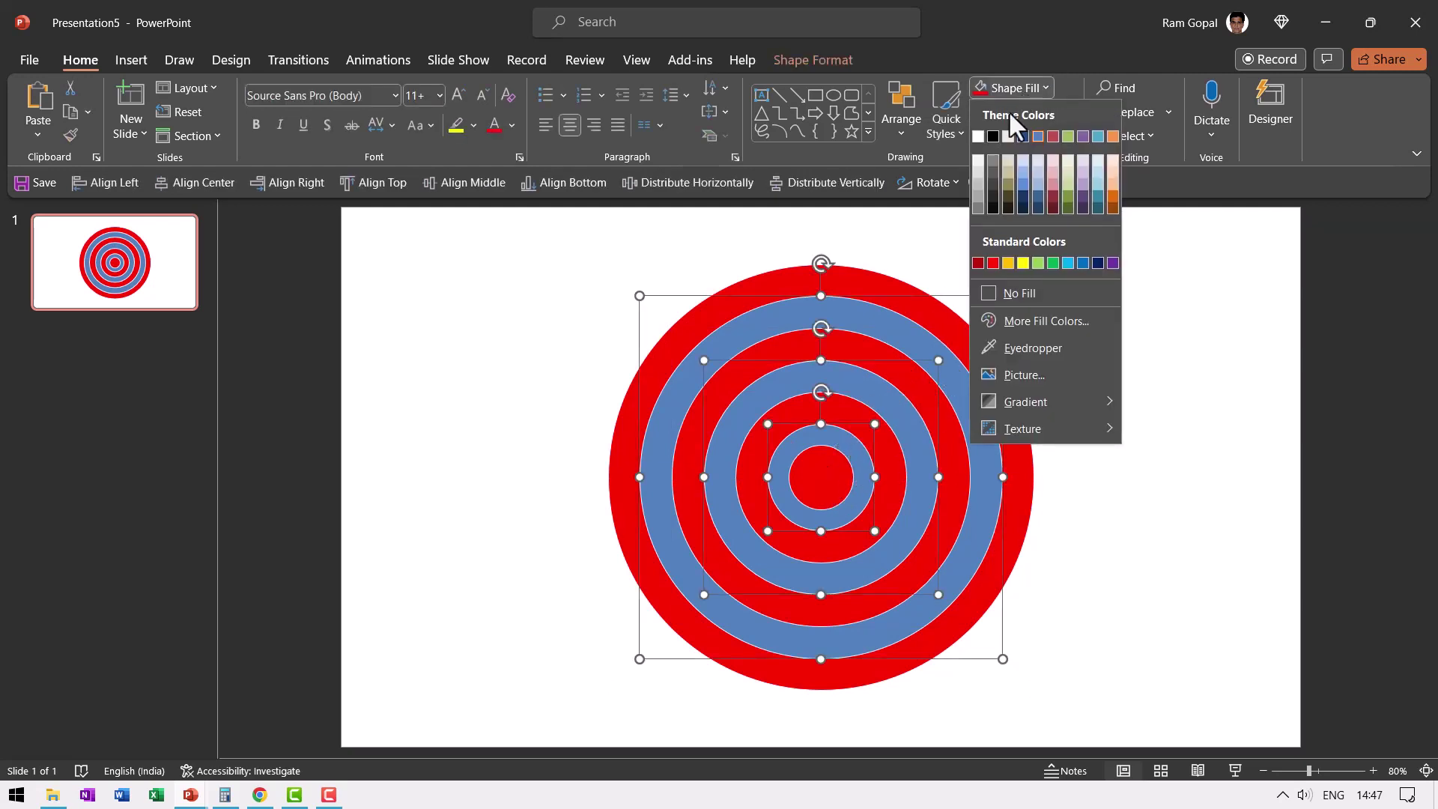
{"action": "left_click", "coordinate": [976, 138]}
{"action": "left_click", "coordinate": [1110, 348]}
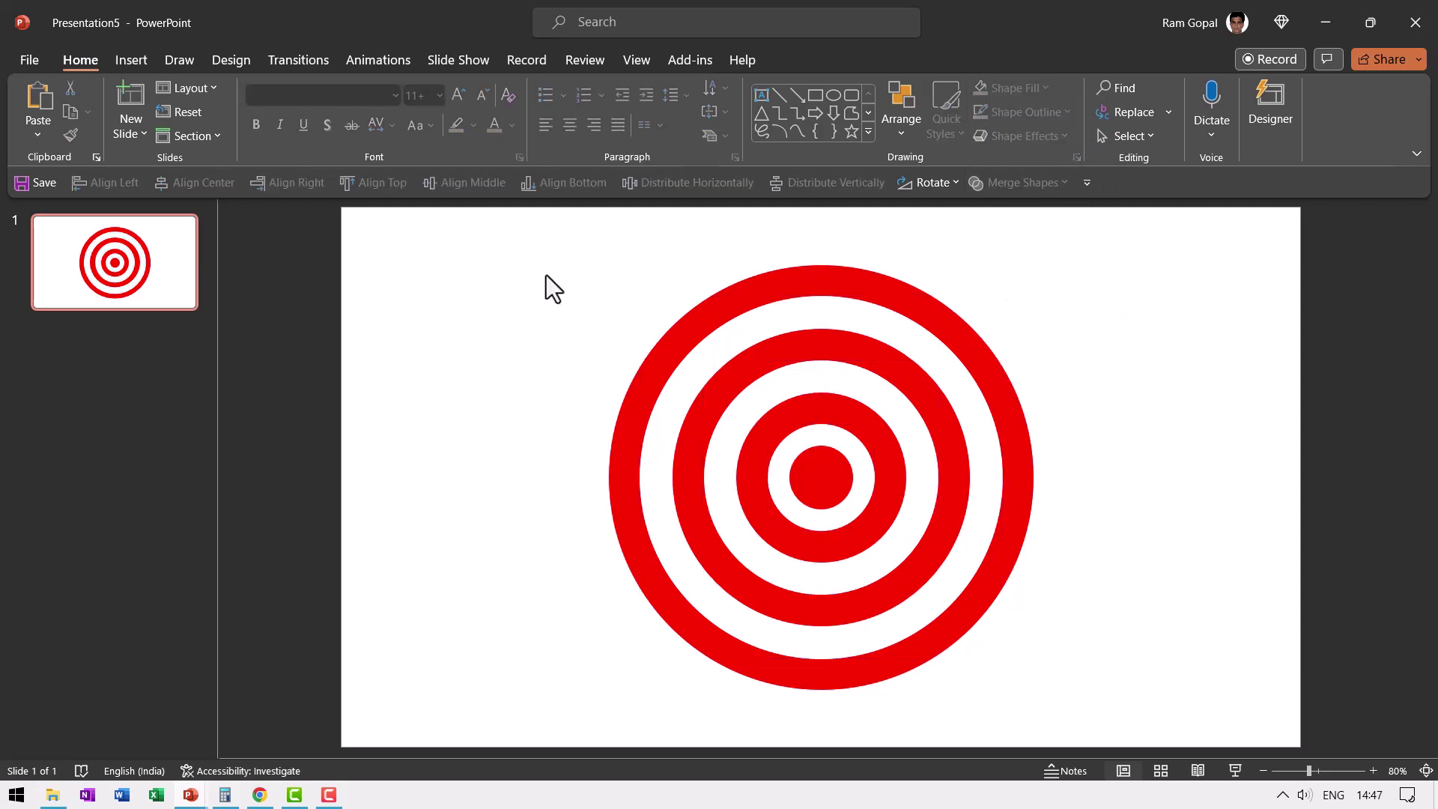
Remove the outlines from all circles and group them into one target
{"action": "key", "text": "ctrl+a"}
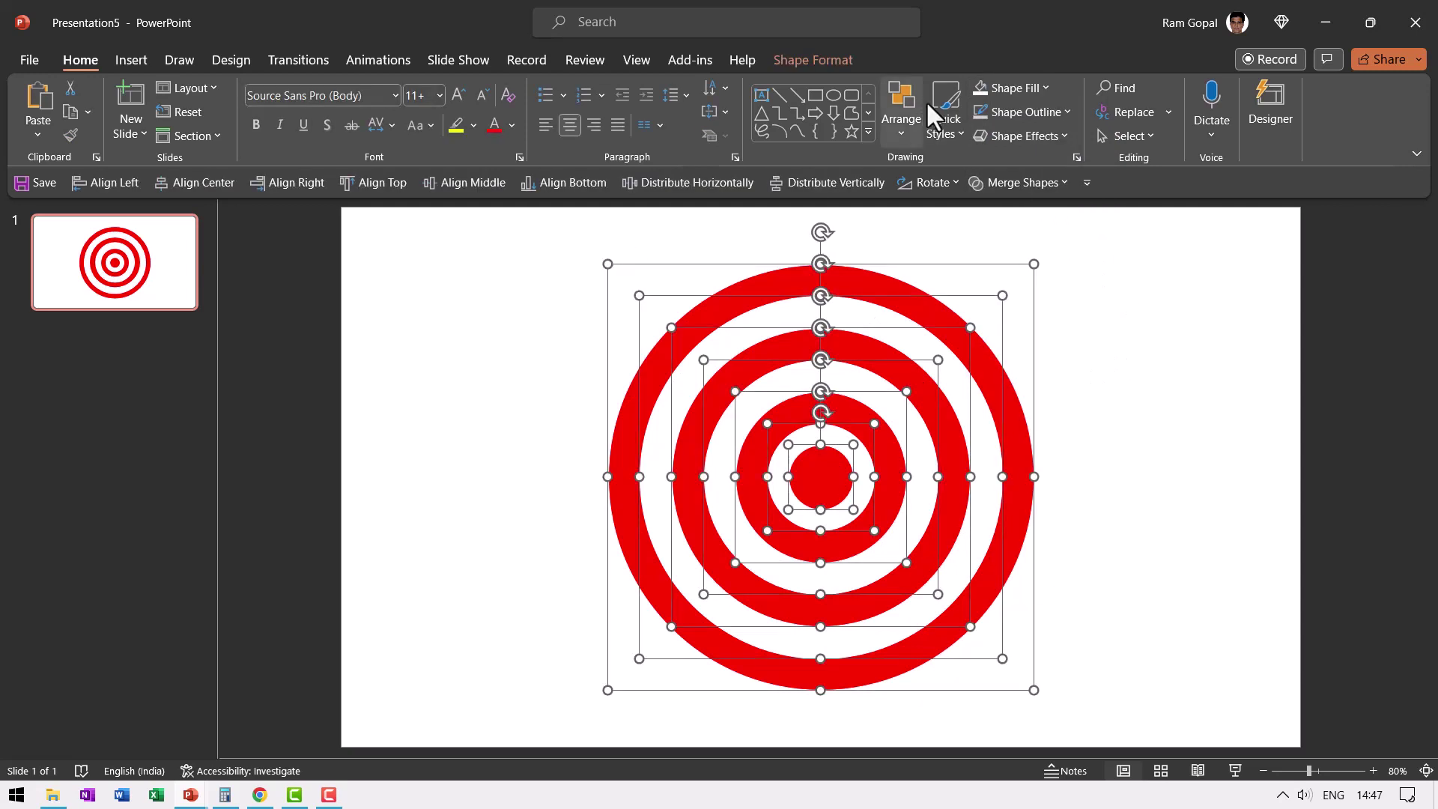
{"action": "left_click", "coordinate": [1018, 111]}
{"action": "left_click", "coordinate": [1042, 318]}
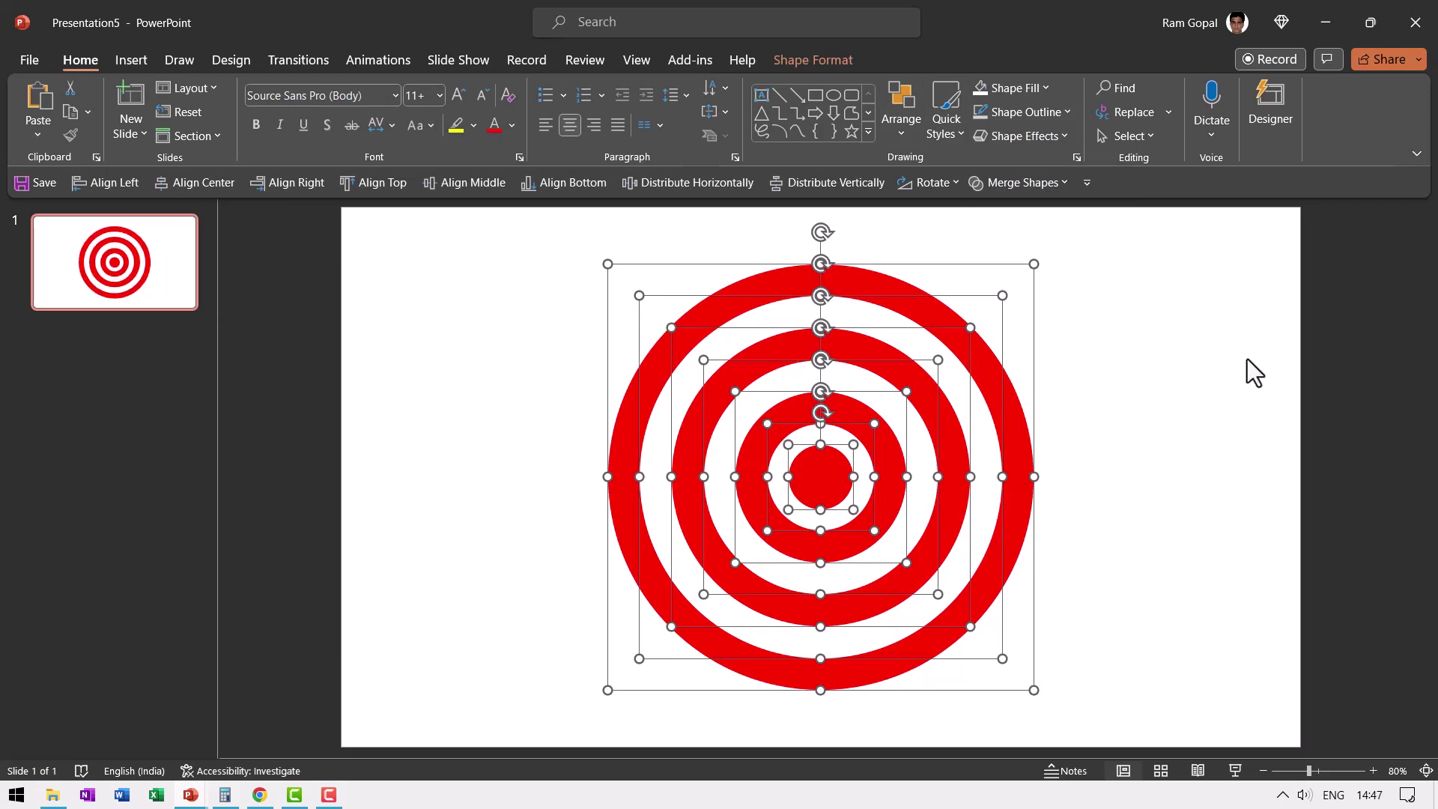
{"action": "key", "text": "ctrl+g"}
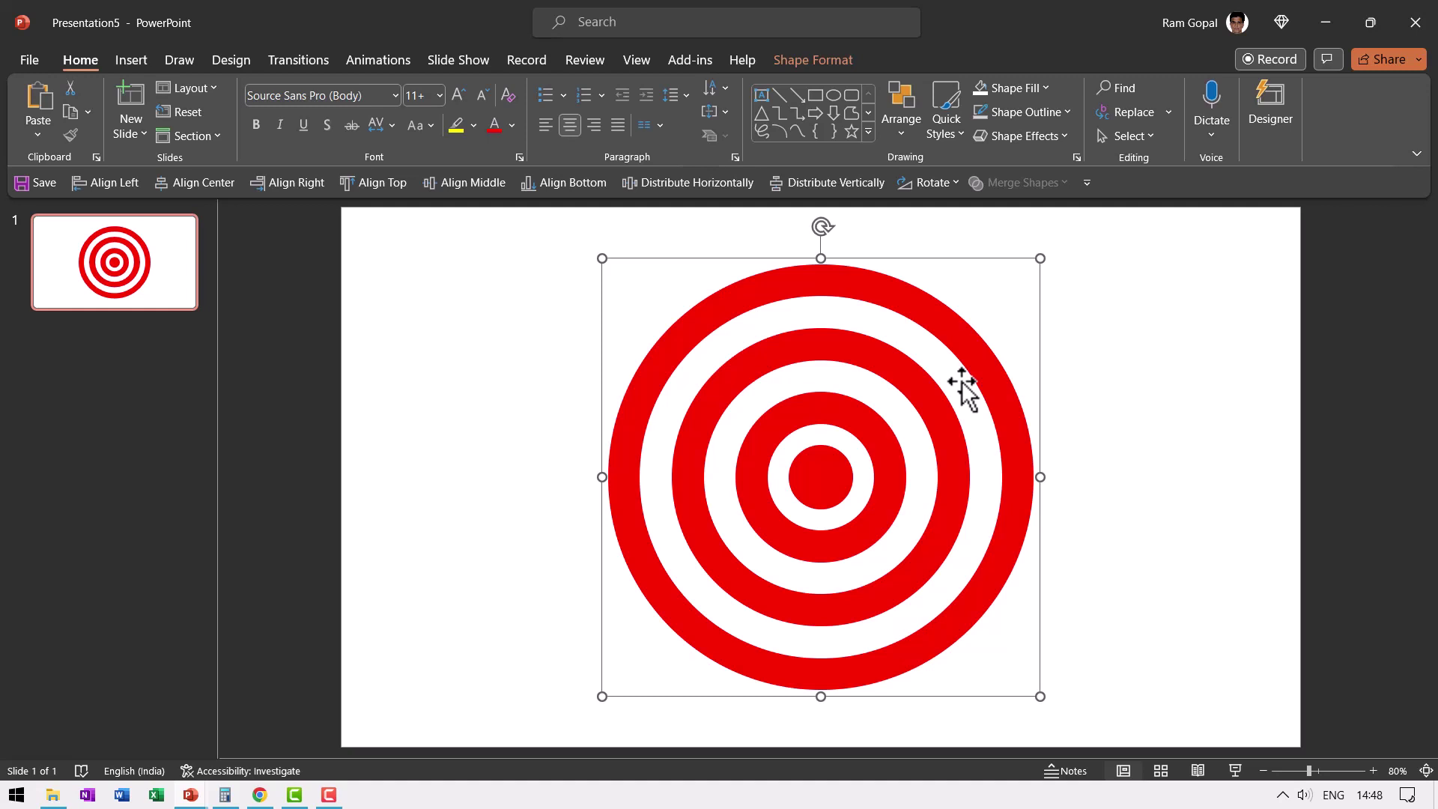
Shrink the target, move it down and right, and preview the Perspective 3-D rotation presets
{"action": "left_click_drag", "start_coordinate": [1040, 696], "coordinate": [870, 565]}
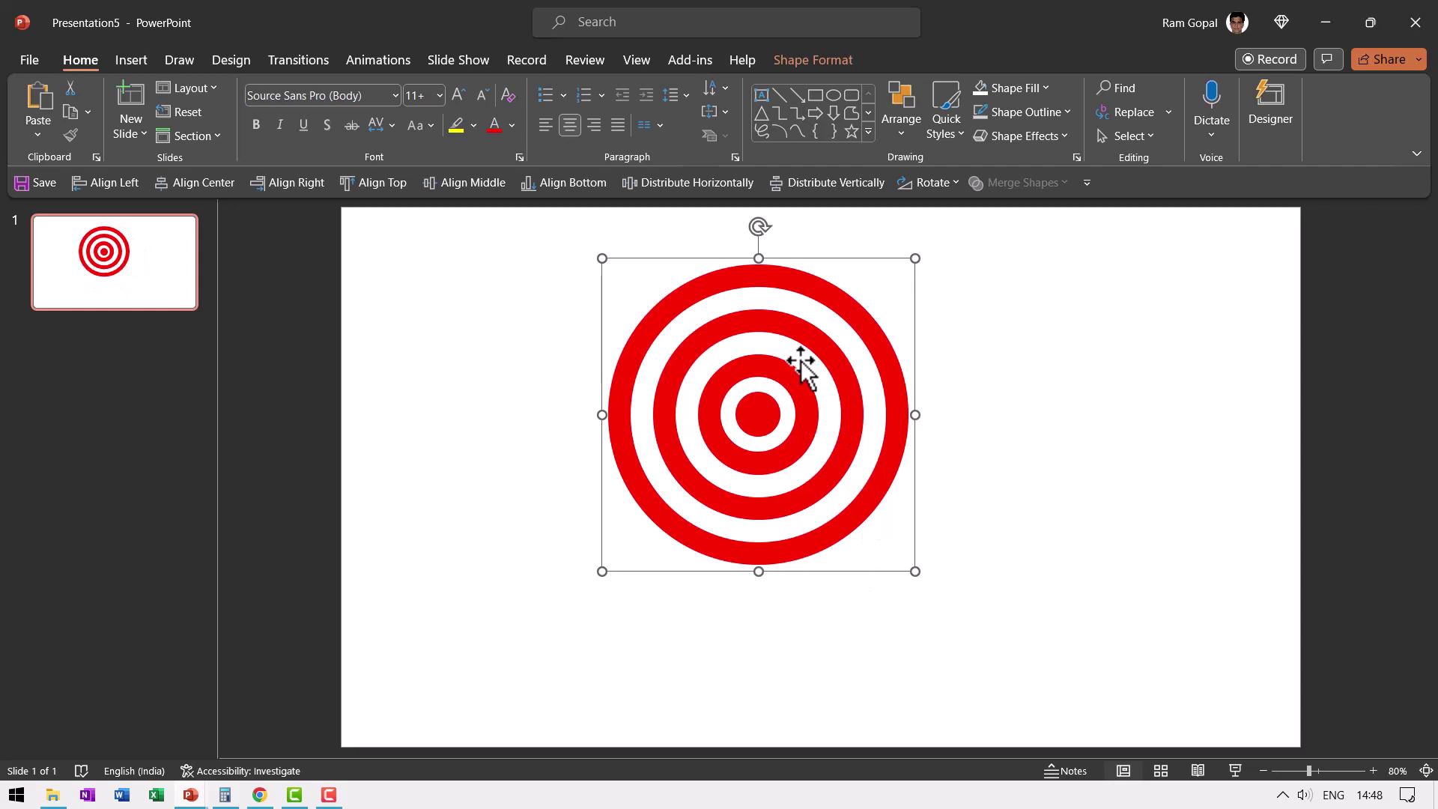
{"action": "left_click_drag", "start_coordinate": [818, 347], "coordinate": [842, 382]}
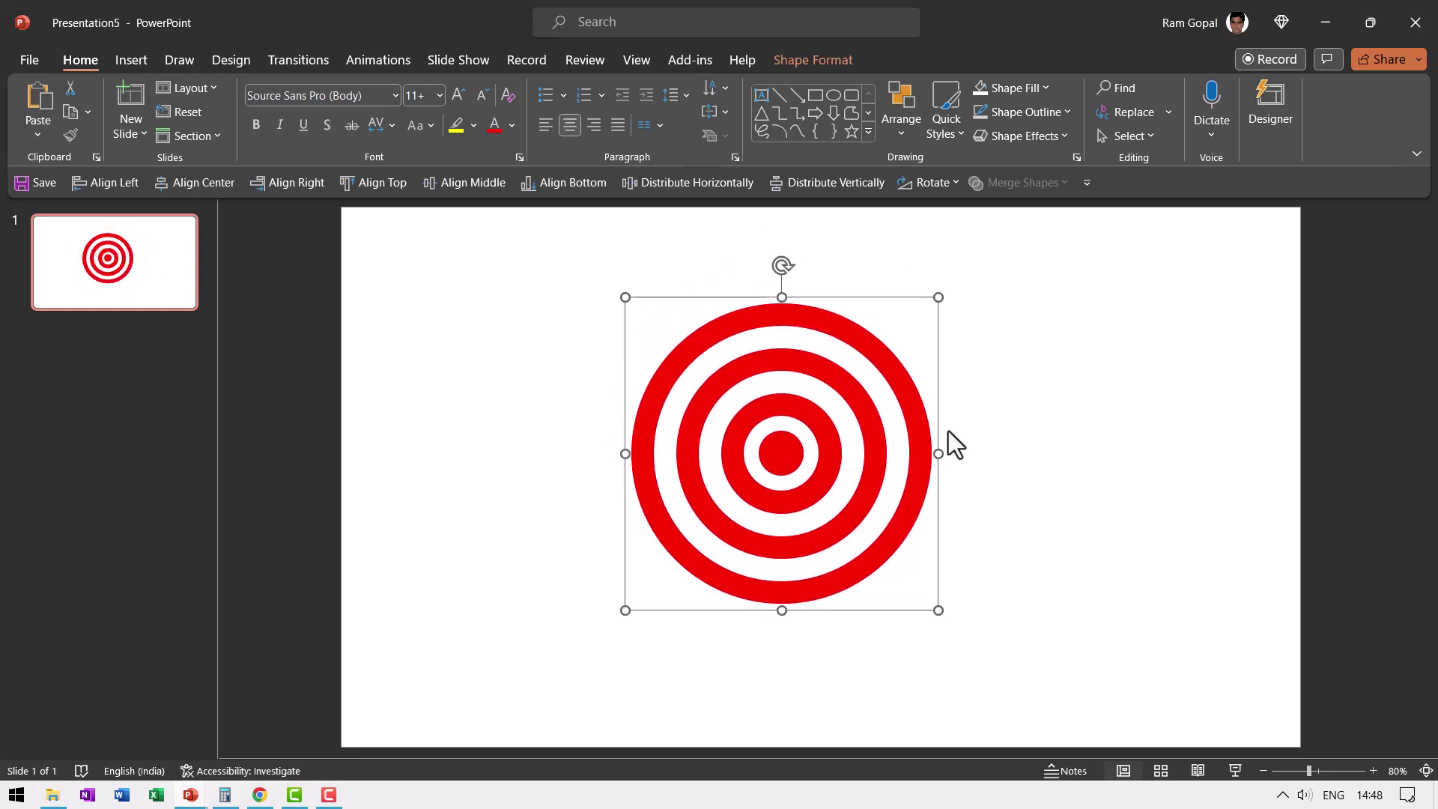
{"action": "left_click", "coordinate": [1064, 134]}
{"action": "mouse_move", "coordinate": [1049, 437]}
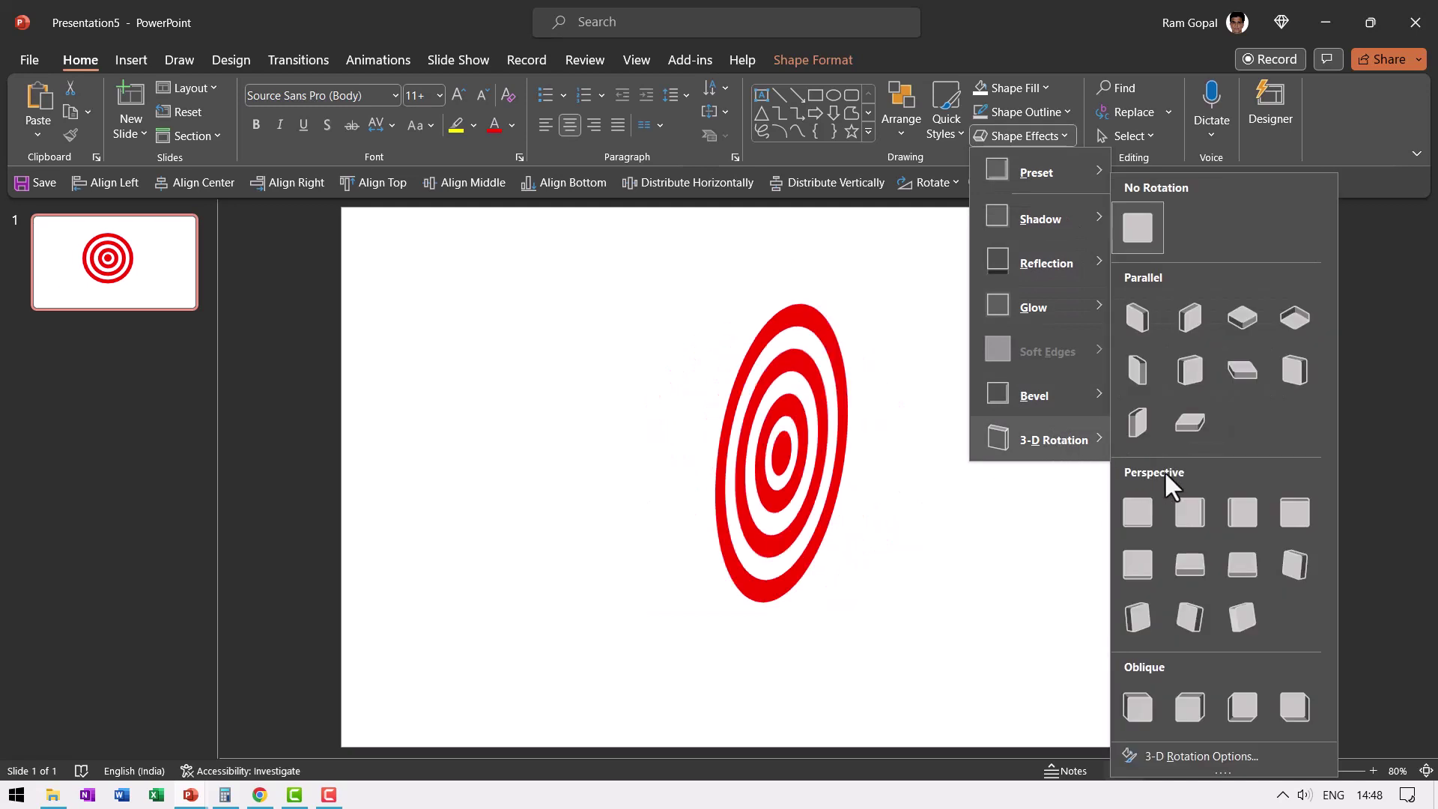
Apply the Perspective 3-D rotation and a Round bevel to the target
{"action": "left_click", "coordinate": [1137, 616]}
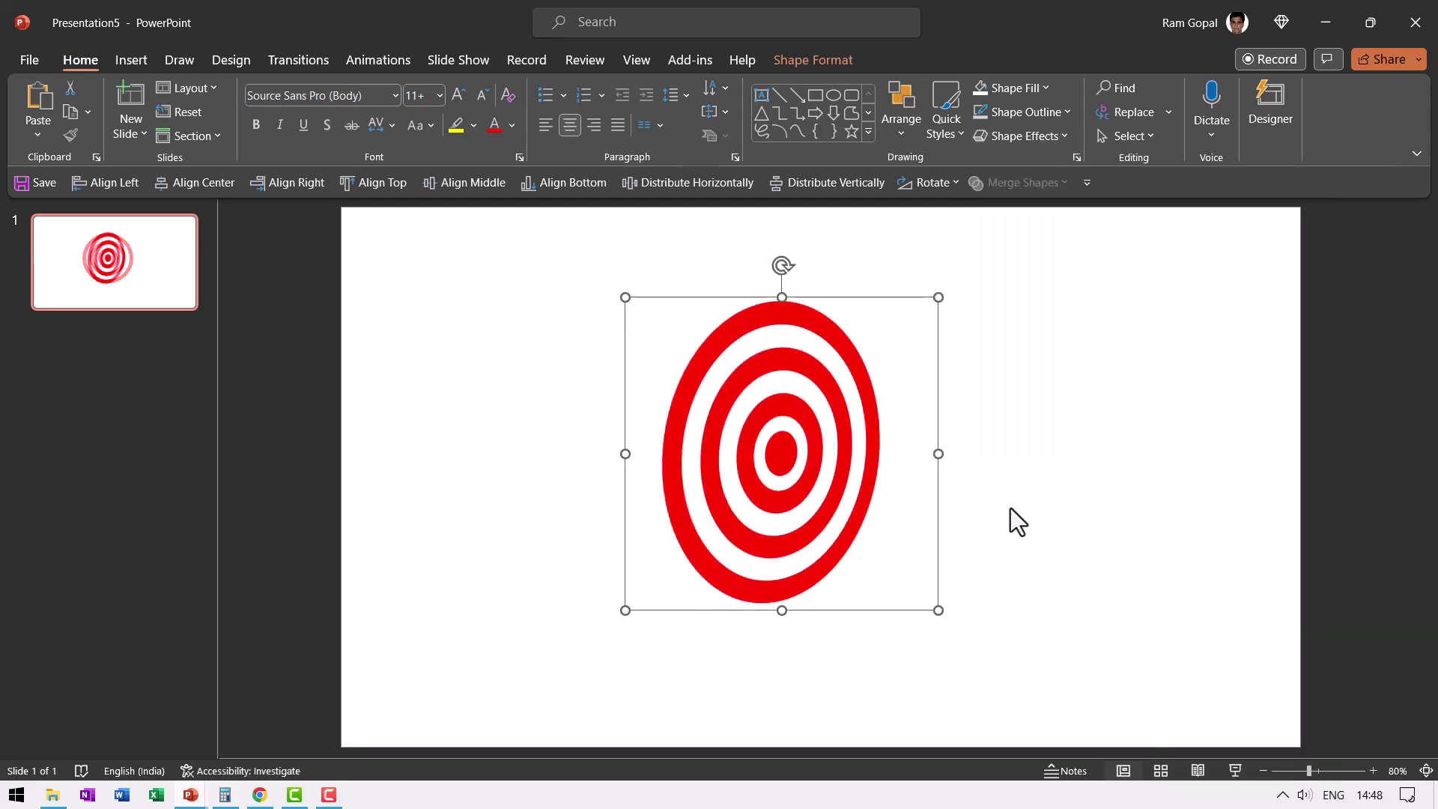
{"action": "left_click", "coordinate": [1059, 136]}
{"action": "mouse_move", "coordinate": [1050, 399]}
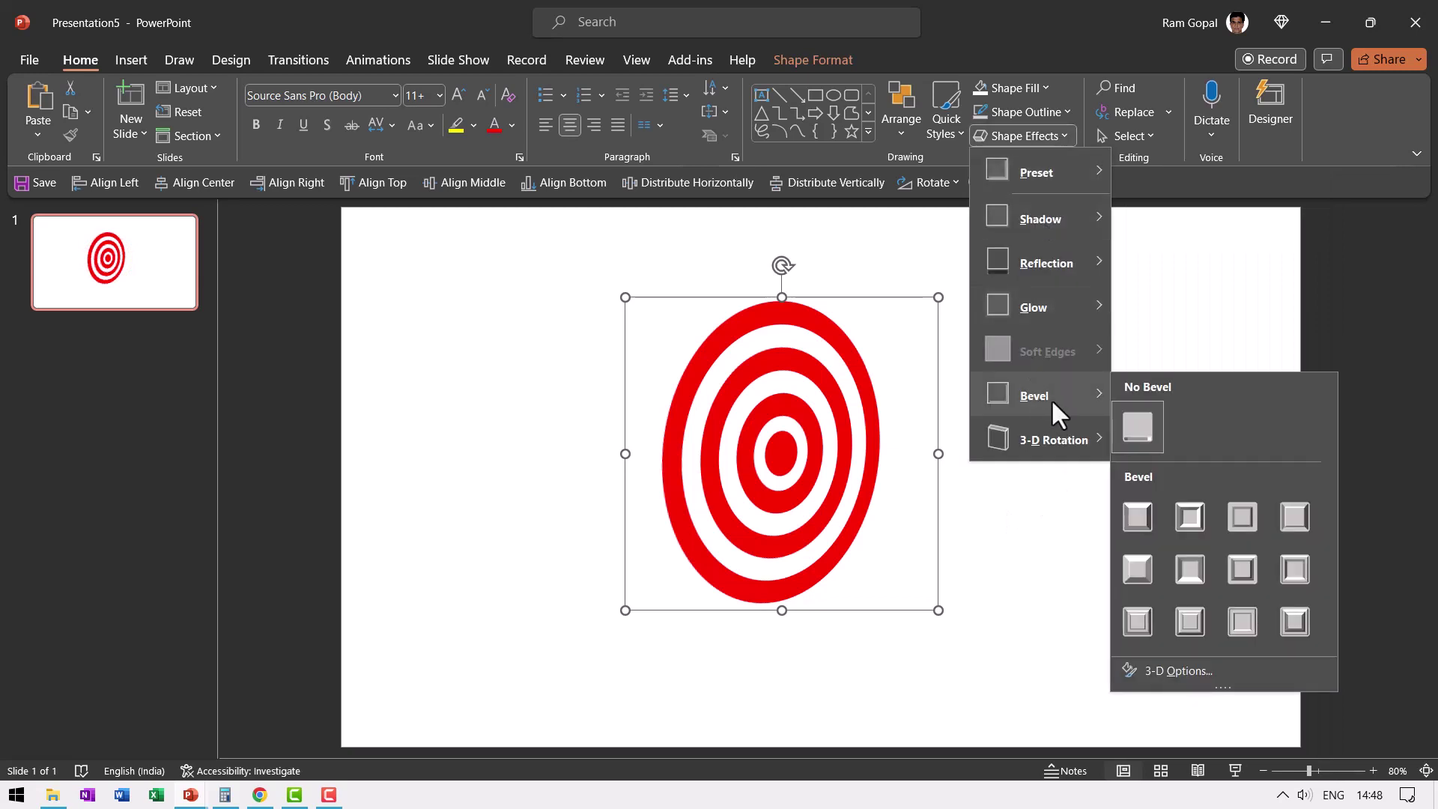
{"action": "left_click", "coordinate": [1144, 525]}
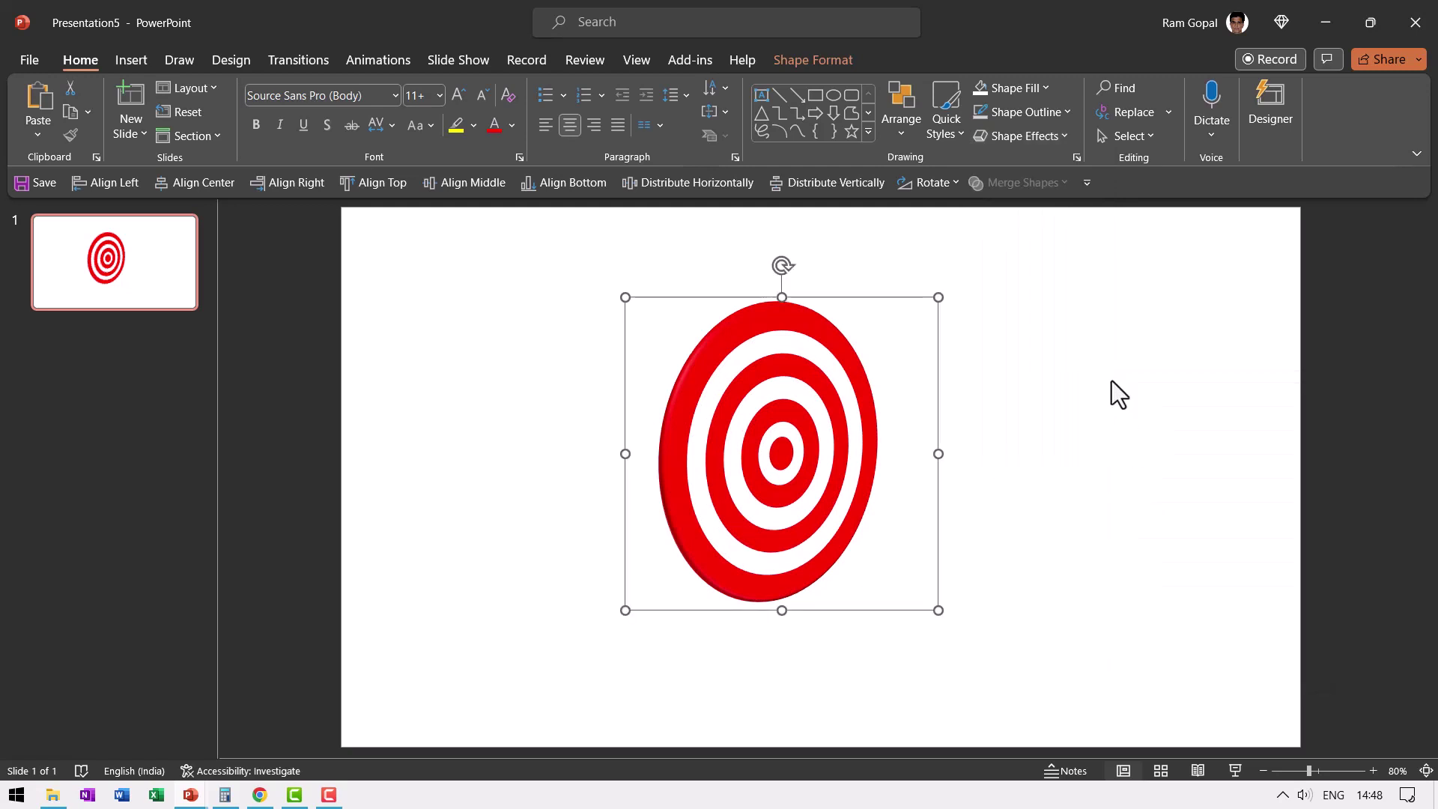
Set the target's 3-D depth size to 25 in 3-D Options
{"action": "left_click", "coordinate": [1044, 134]}
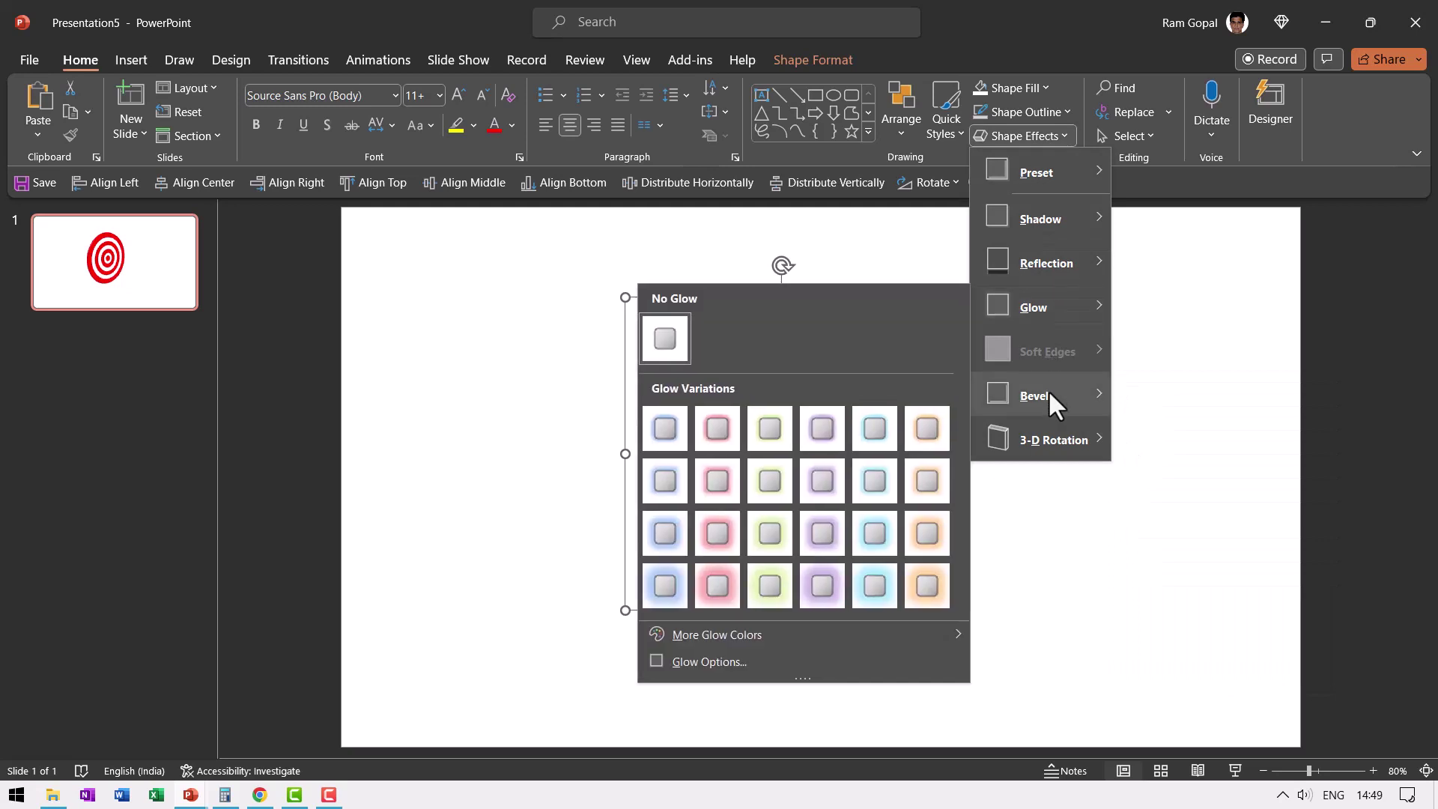
{"action": "mouse_move", "coordinate": [1071, 391]}
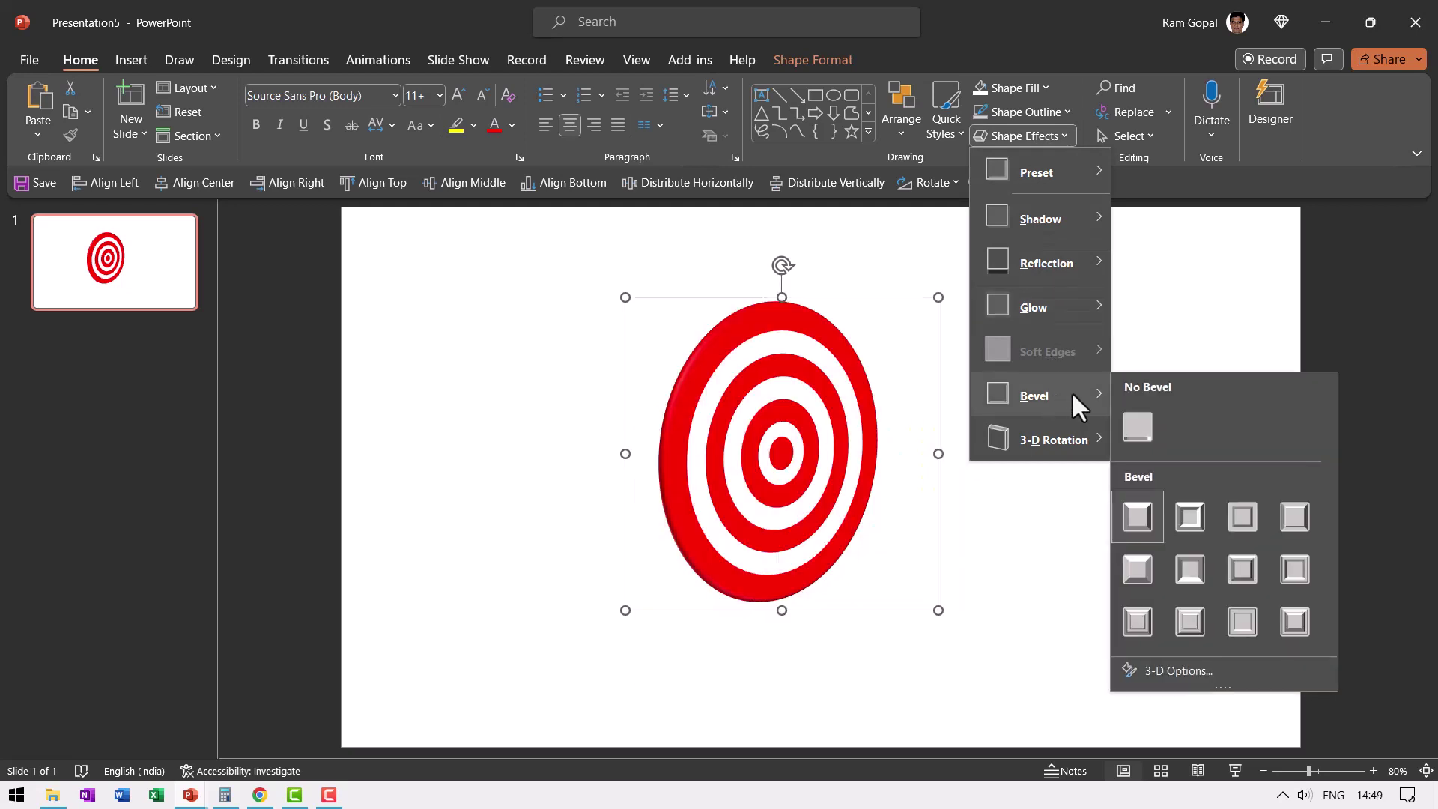
{"action": "left_click", "coordinate": [1190, 670]}
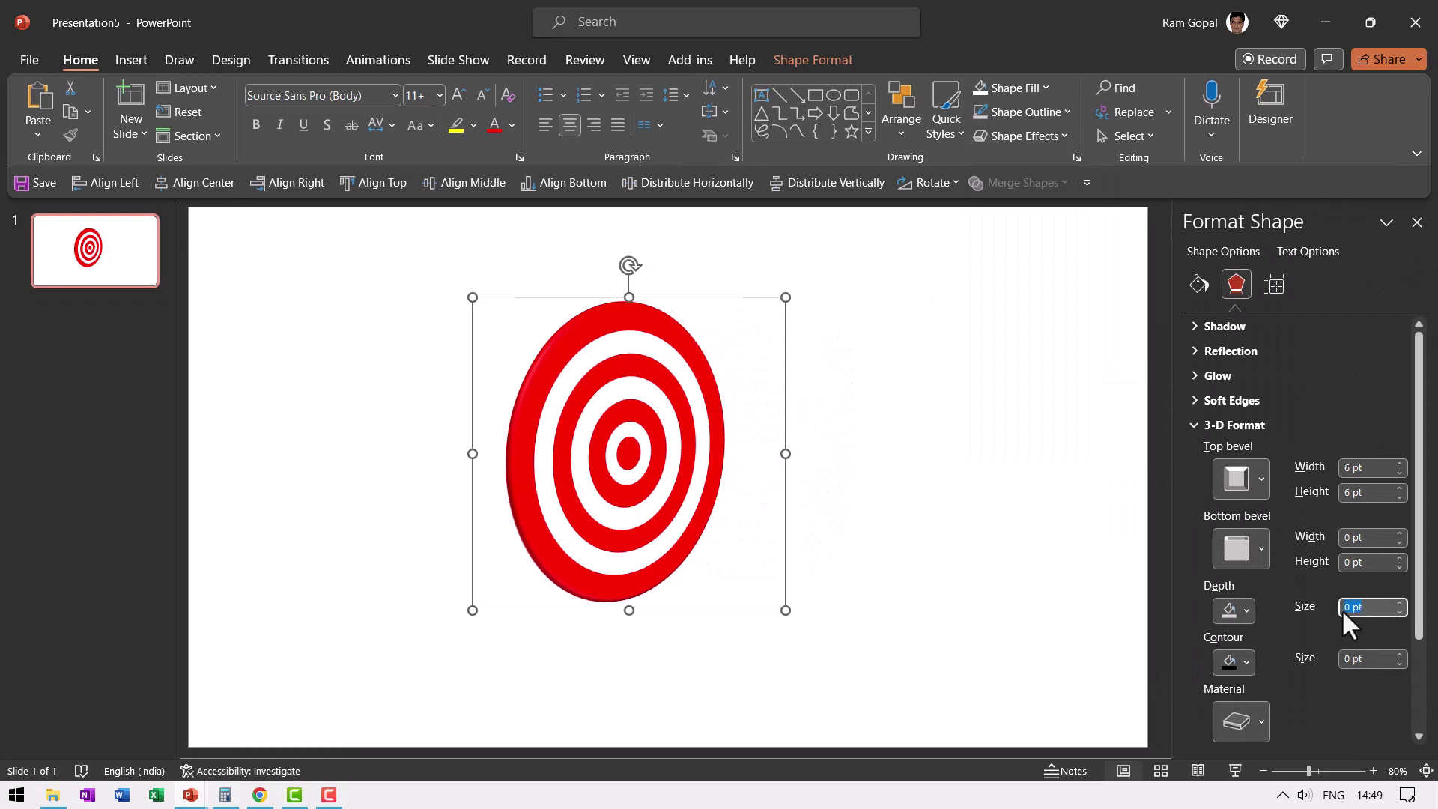
{"action": "type", "text": "25"}
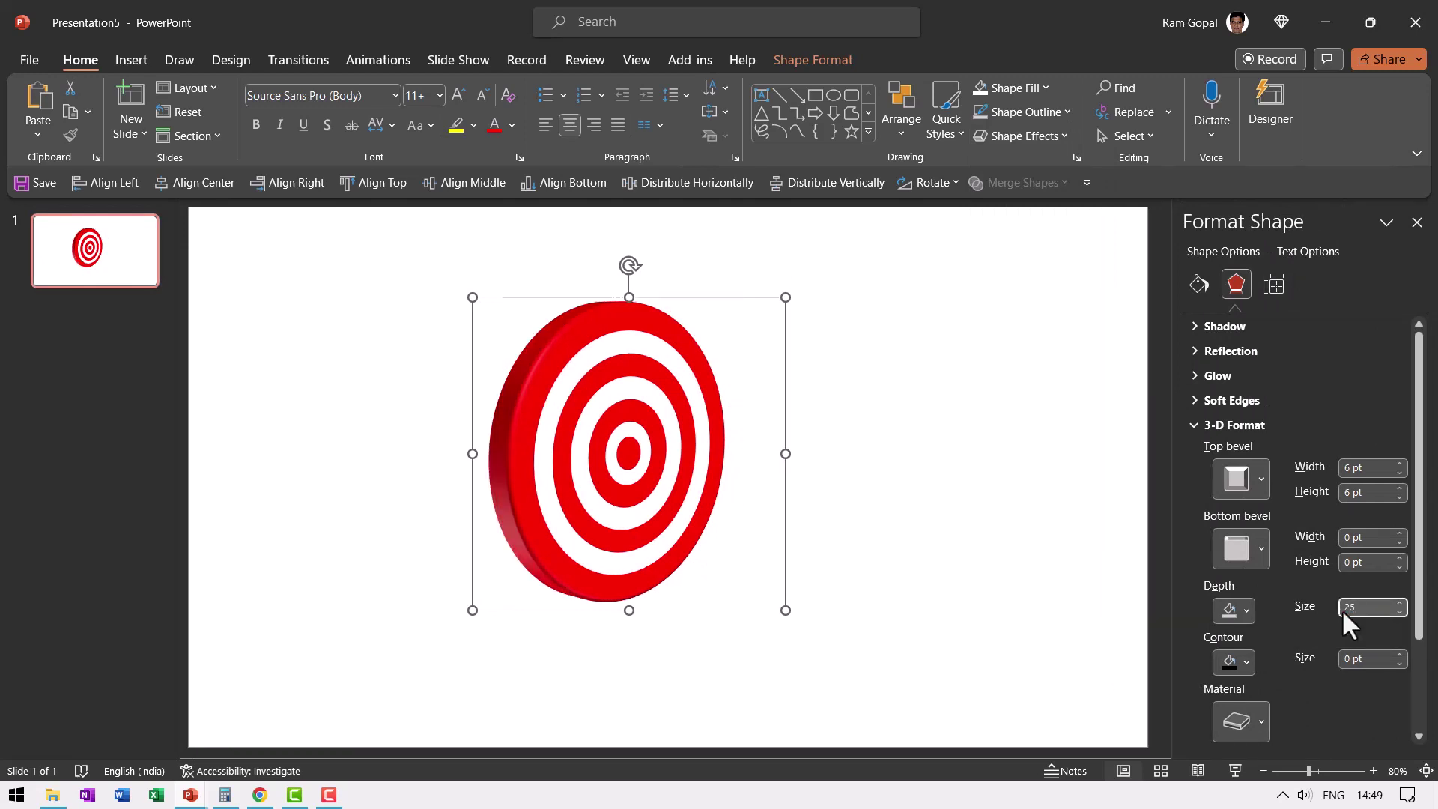
{"action": "left_click", "coordinate": [891, 446]}
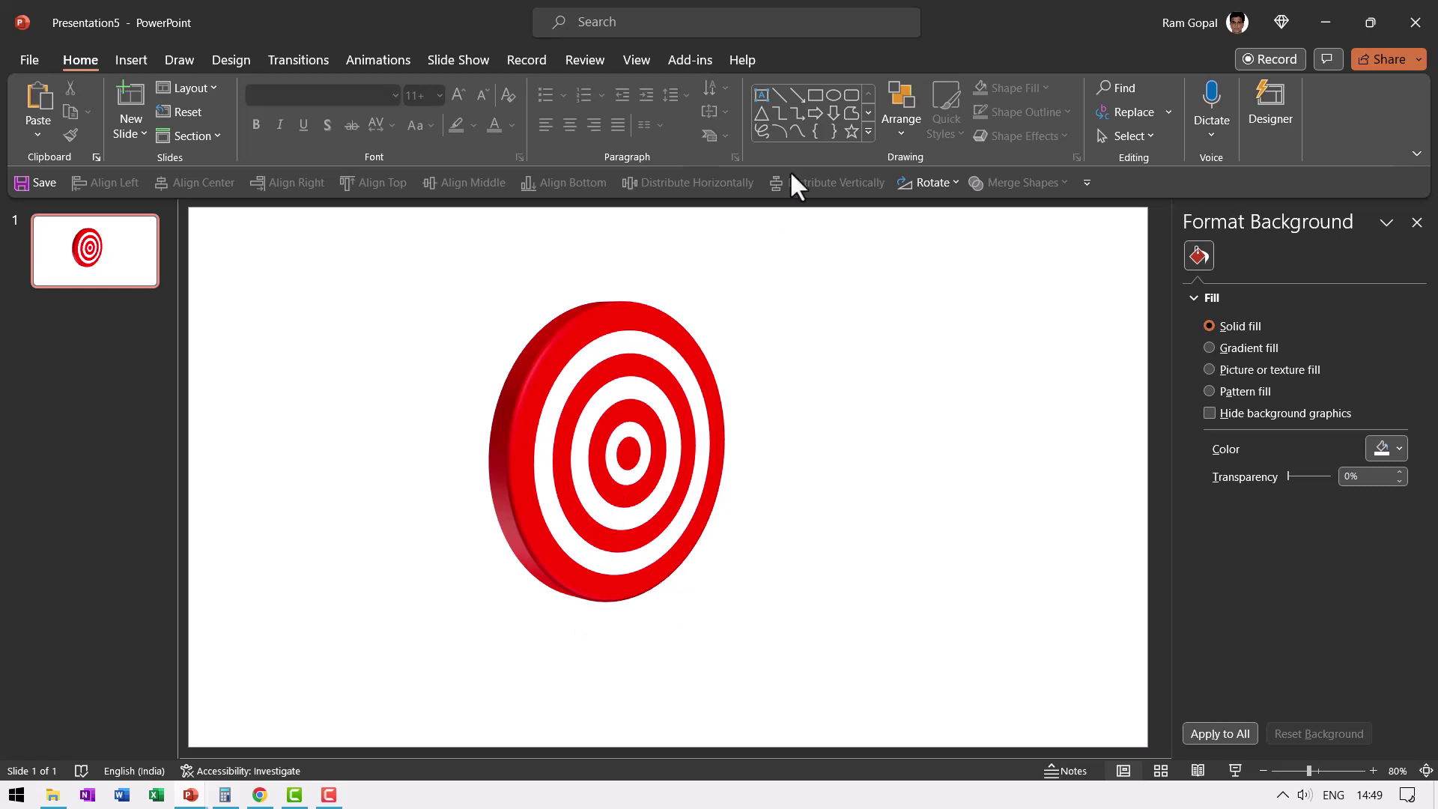
Draw a wide oval beside the target and remove its outline
{"action": "left_click", "coordinate": [835, 95]}
{"action": "left_click_drag", "start_coordinate": [800, 282], "coordinate": [1032, 364]}
{"action": "left_click", "coordinate": [537, 120]}
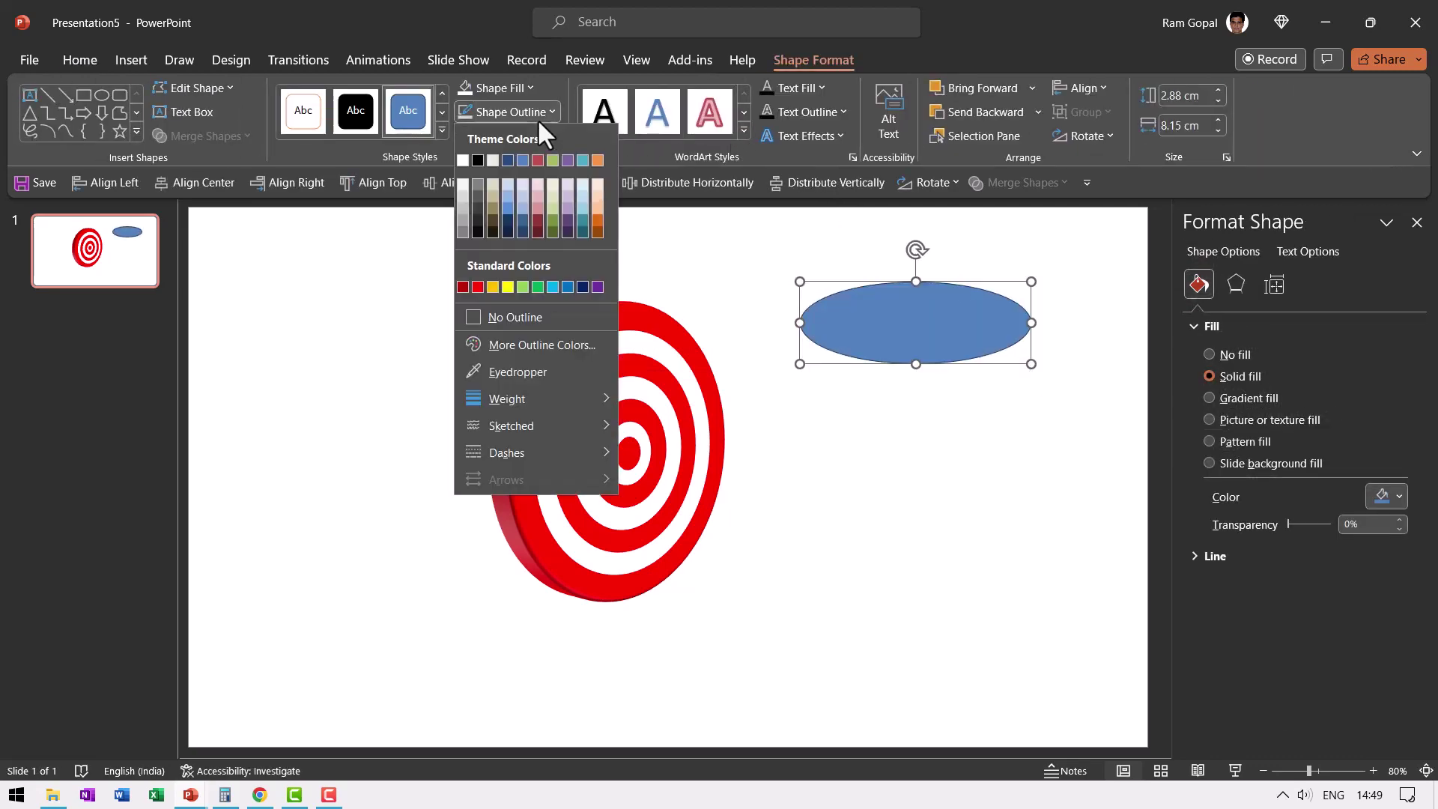
{"action": "left_click", "coordinate": [510, 313]}
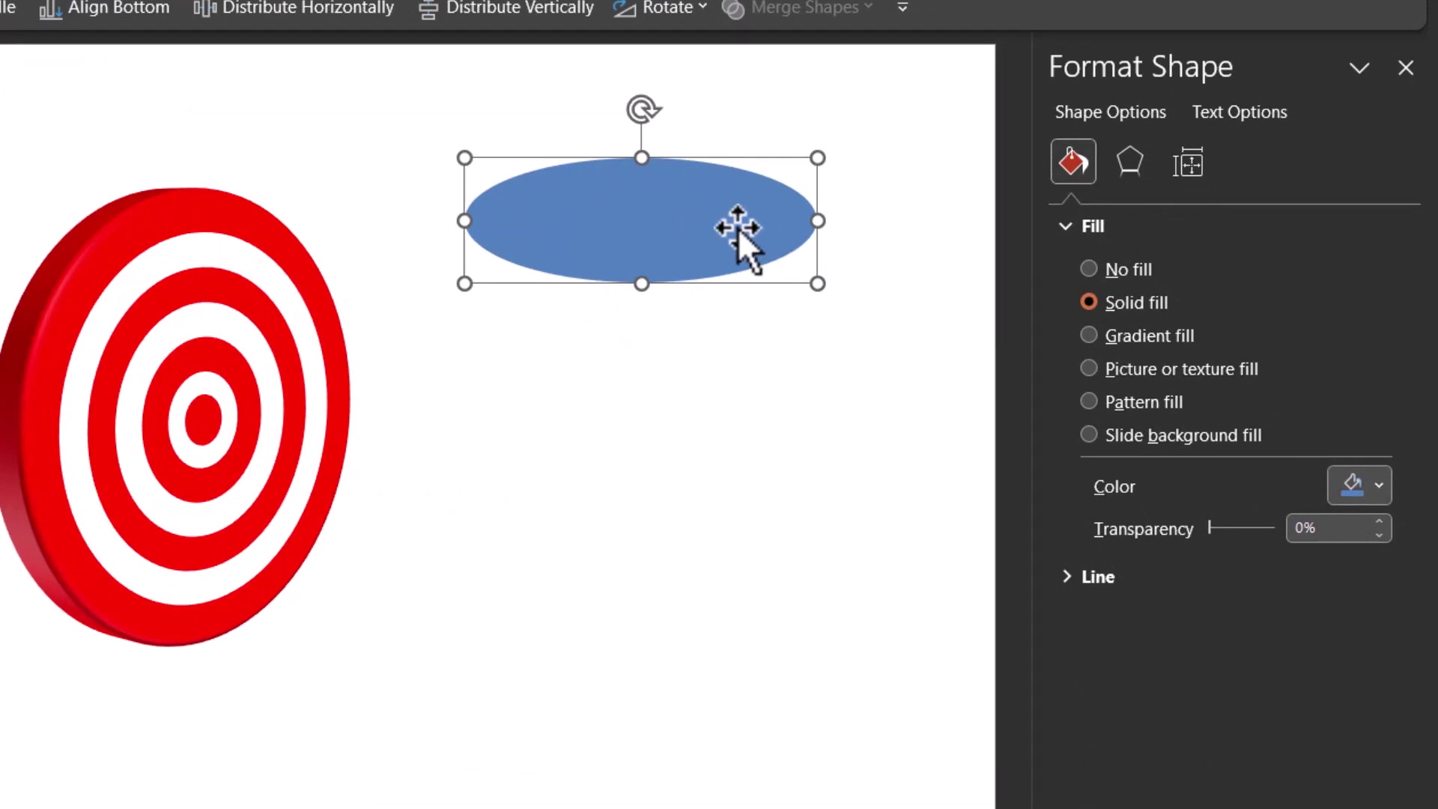
Give the oval a two-stop Path gradient with a dark grey centre stop
{"action": "left_click", "coordinate": [1135, 337]}
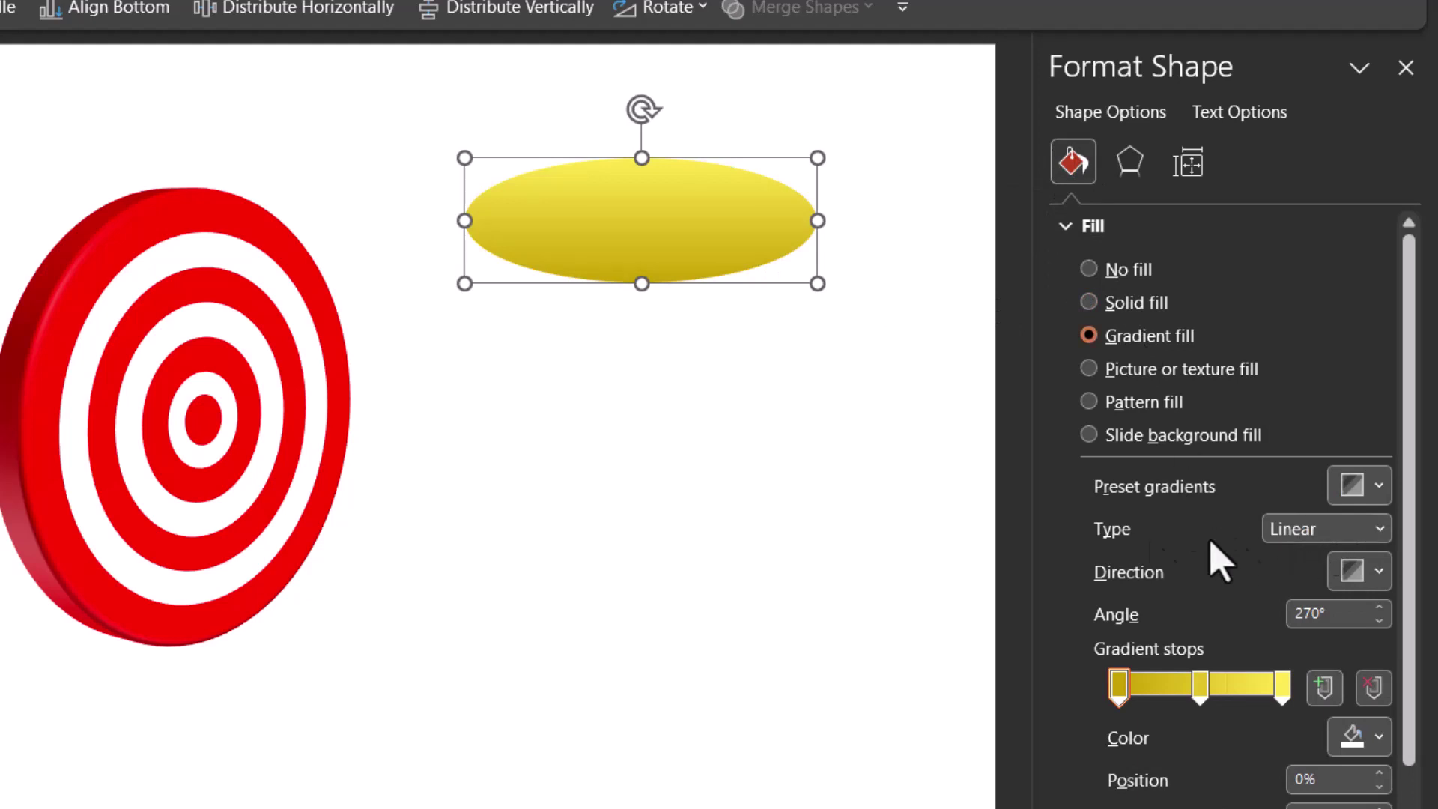
{"action": "left_click", "coordinate": [1315, 531]}
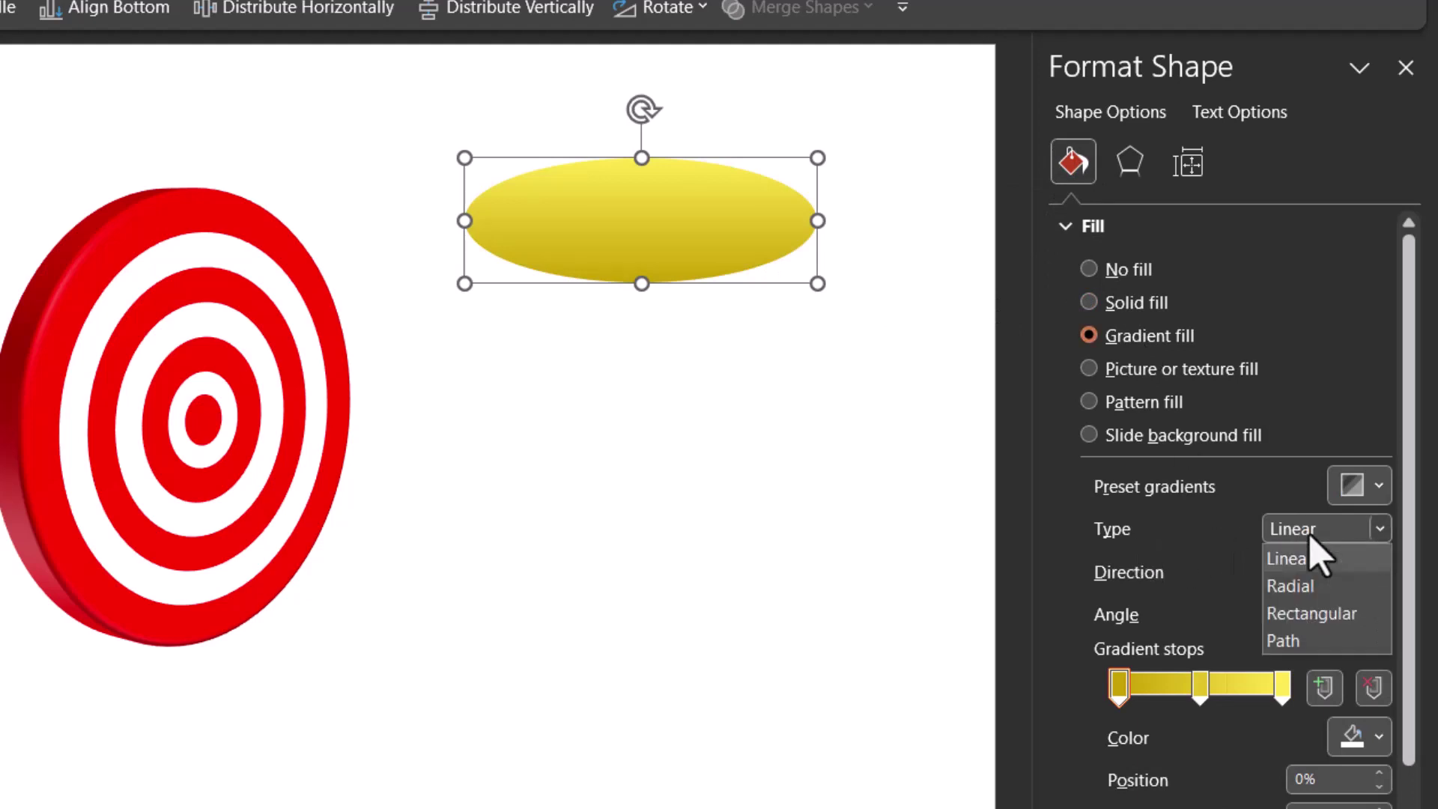
{"action": "left_click", "coordinate": [1289, 641]}
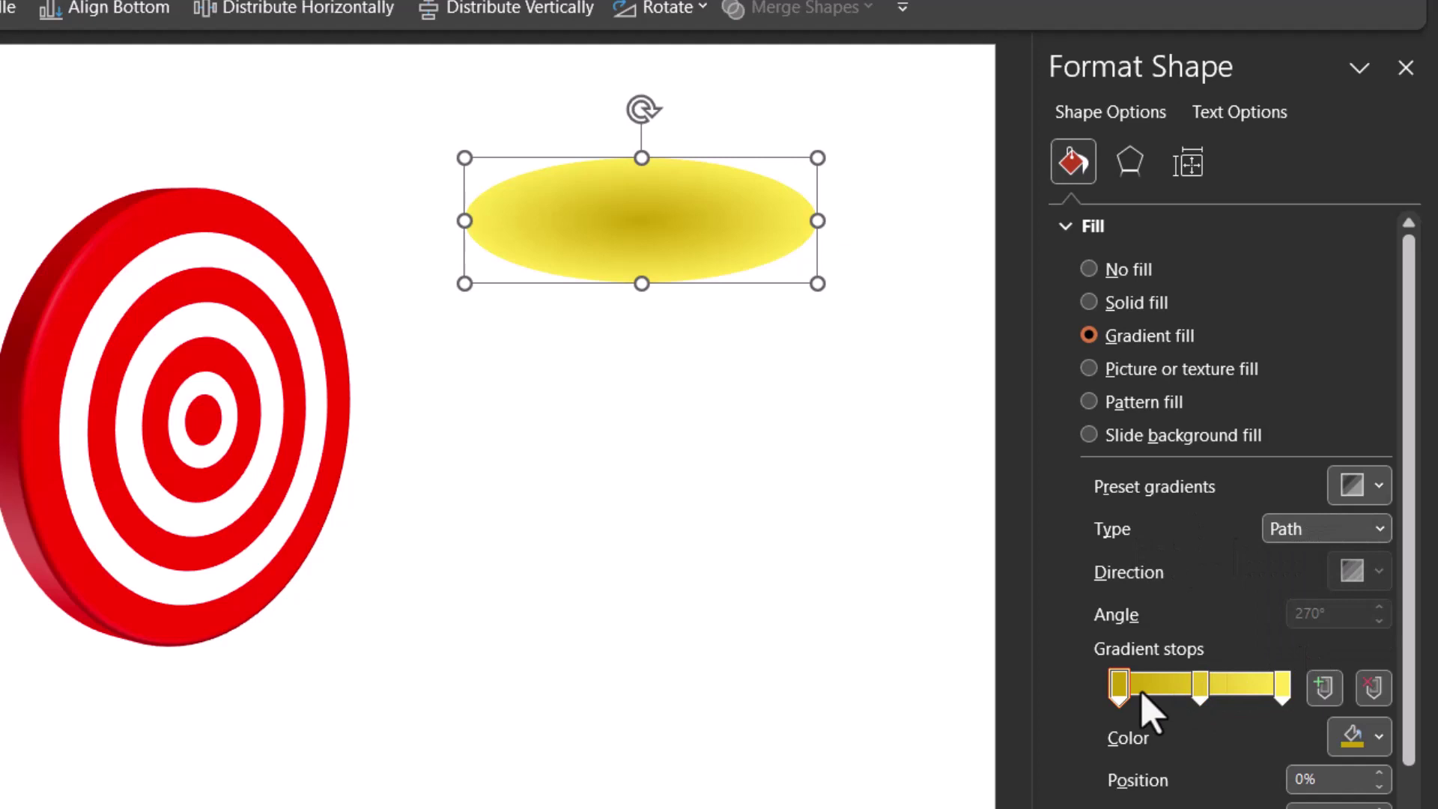
{"action": "left_click", "coordinate": [1201, 690]}
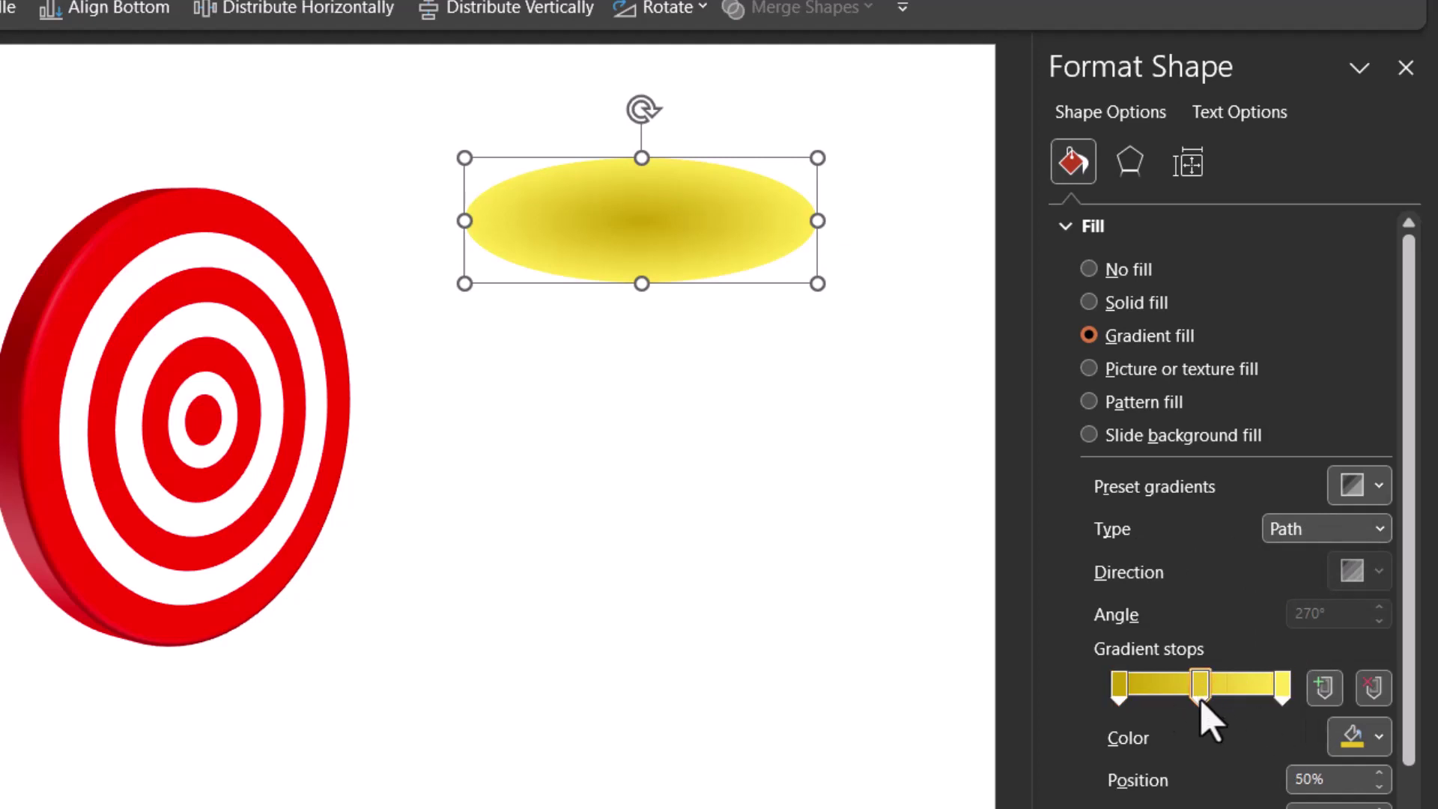
{"action": "left_click_drag", "start_coordinate": [1218, 782], "coordinate": [1213, 780]}
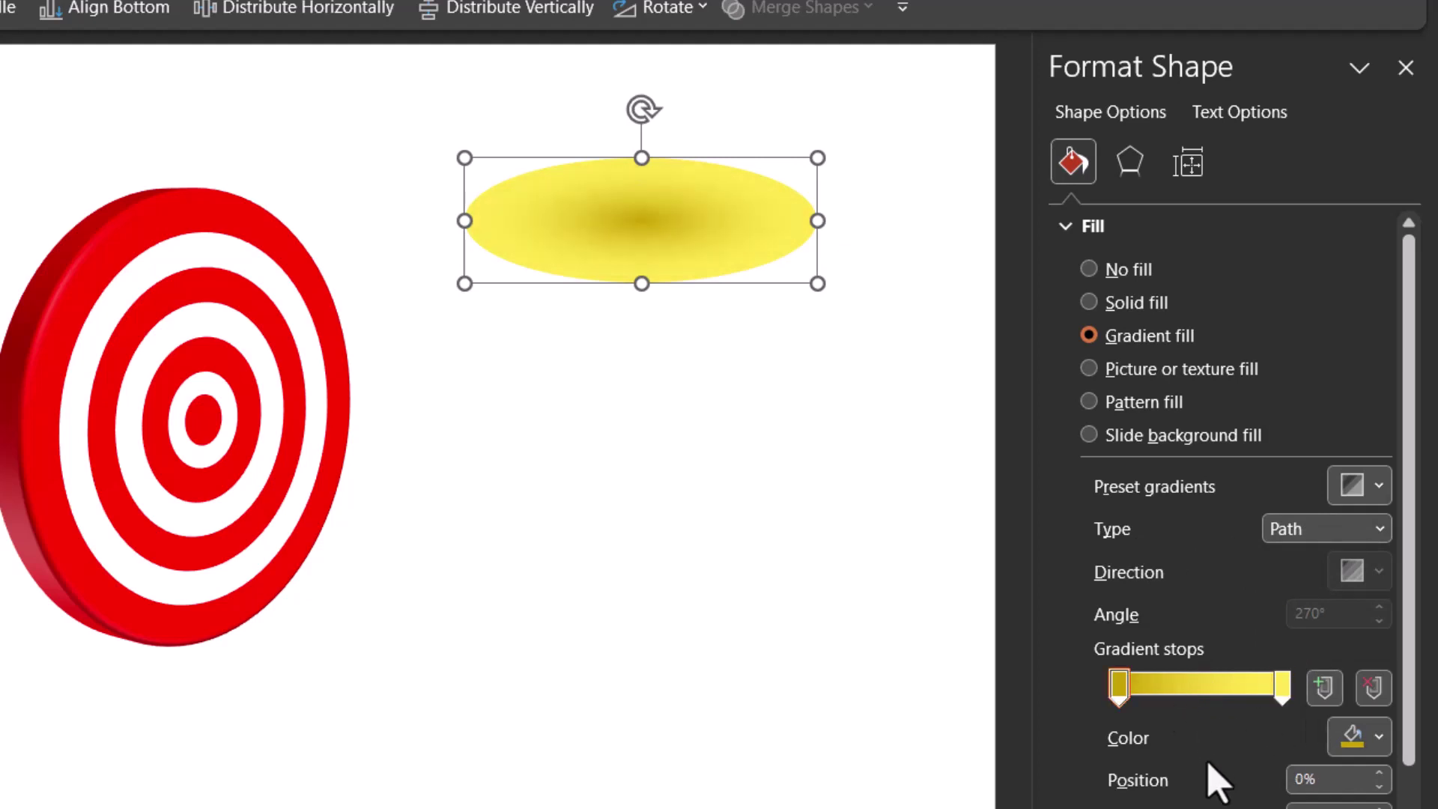
{"action": "left_click", "coordinate": [1118, 695]}
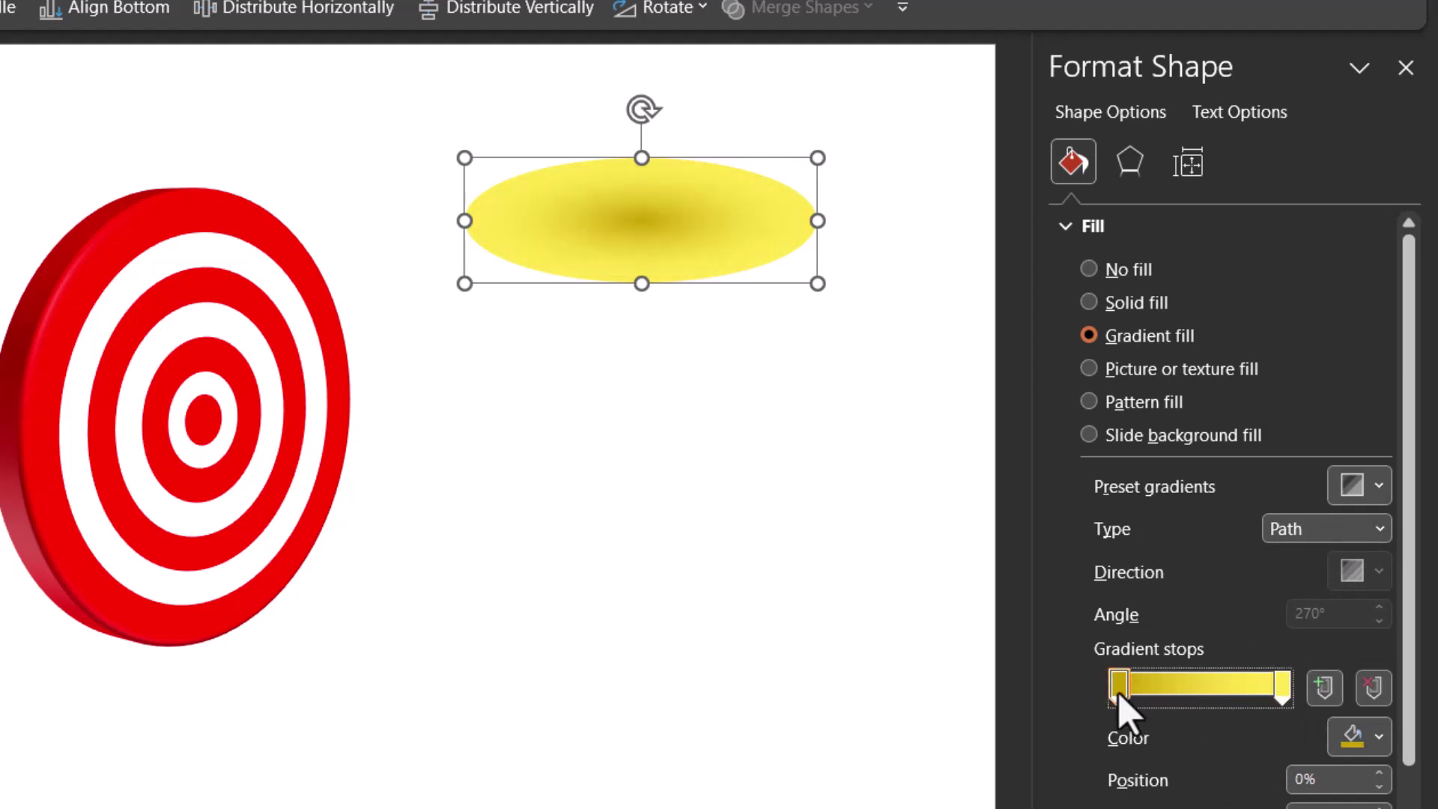
{"action": "left_click", "coordinate": [1365, 740]}
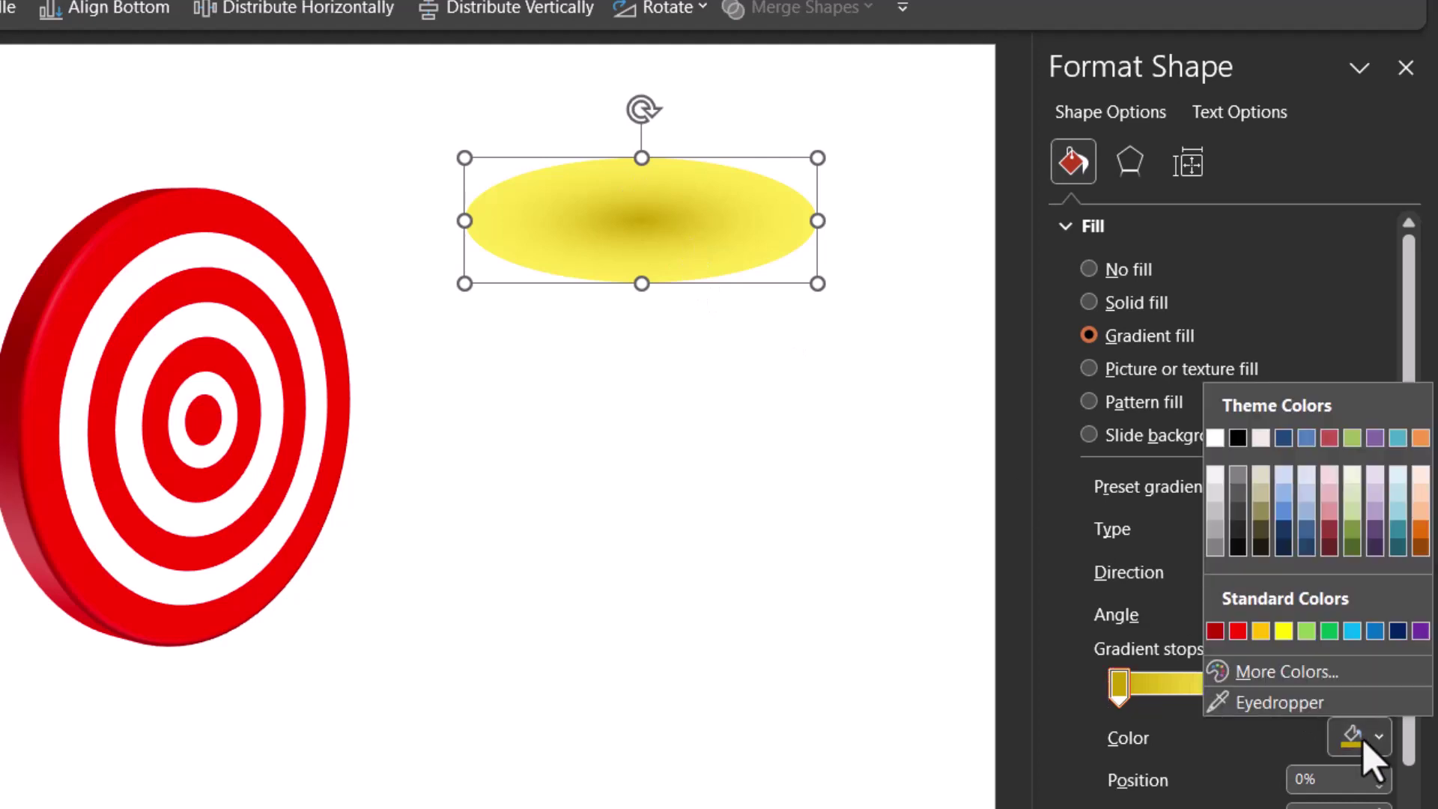
{"action": "left_click", "coordinate": [1238, 529]}
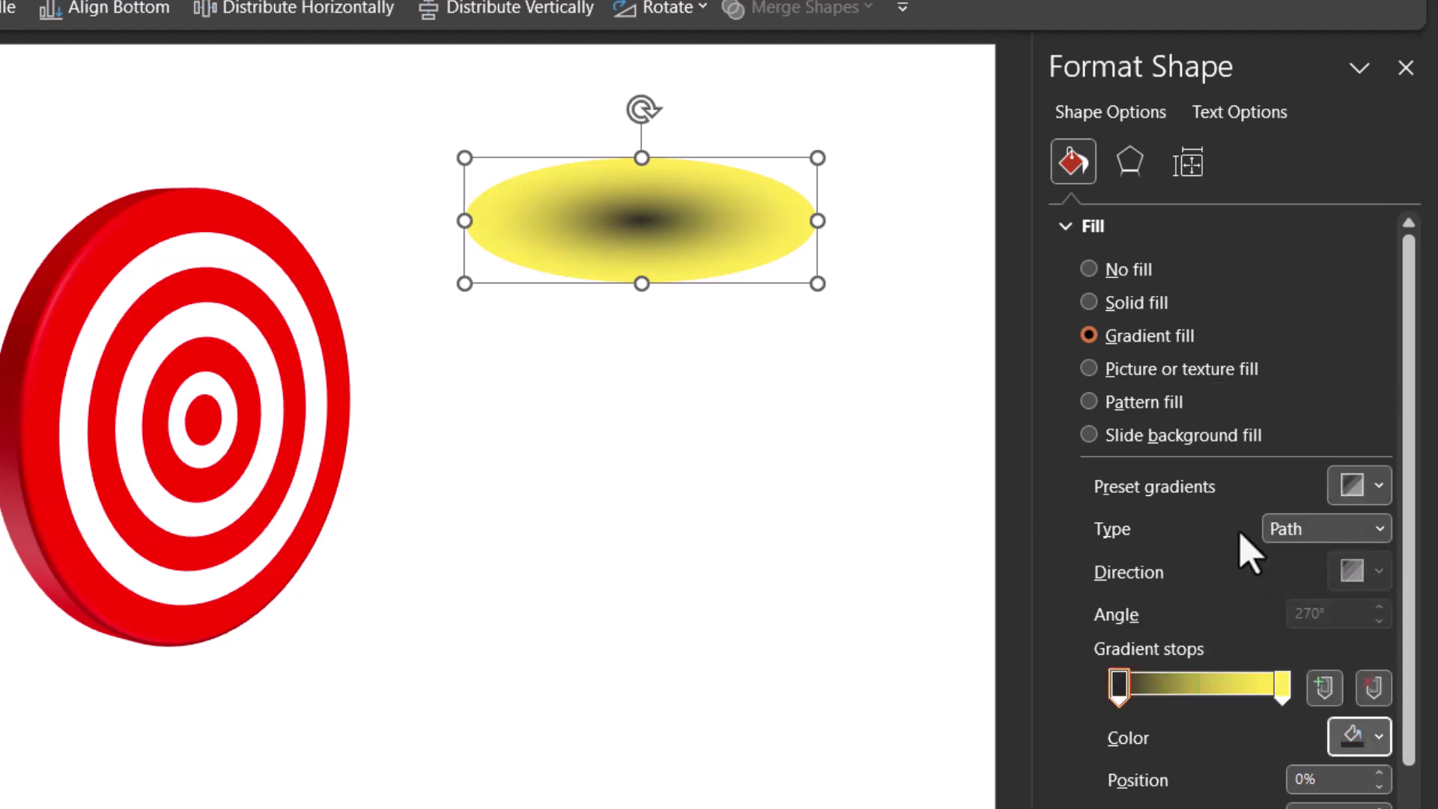
Make the outer stop 100% transparent white and move the dark stop to about 8%
{"action": "left_click", "coordinate": [1285, 692]}
{"action": "left_click", "coordinate": [1341, 738]}
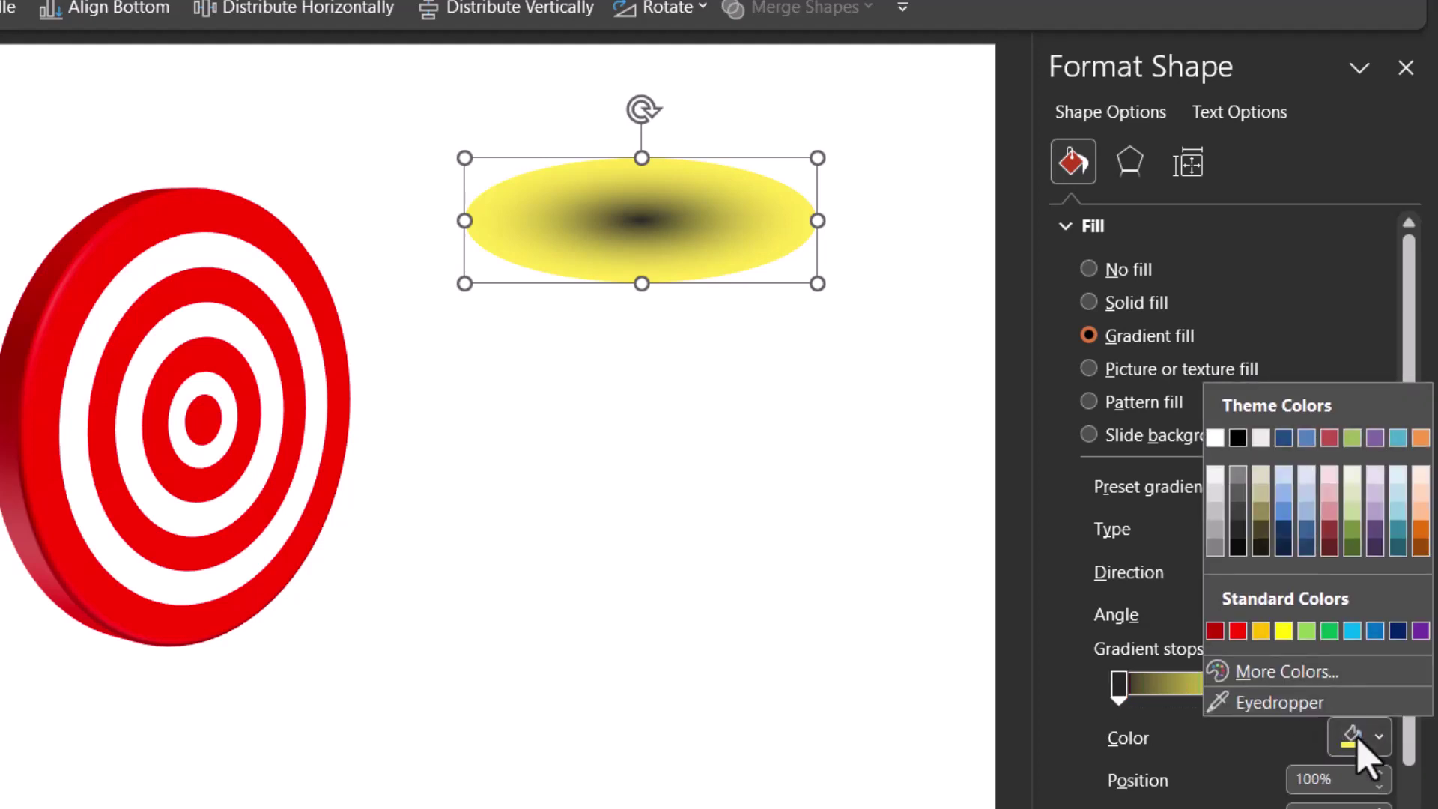
{"action": "left_click", "coordinate": [1215, 438]}
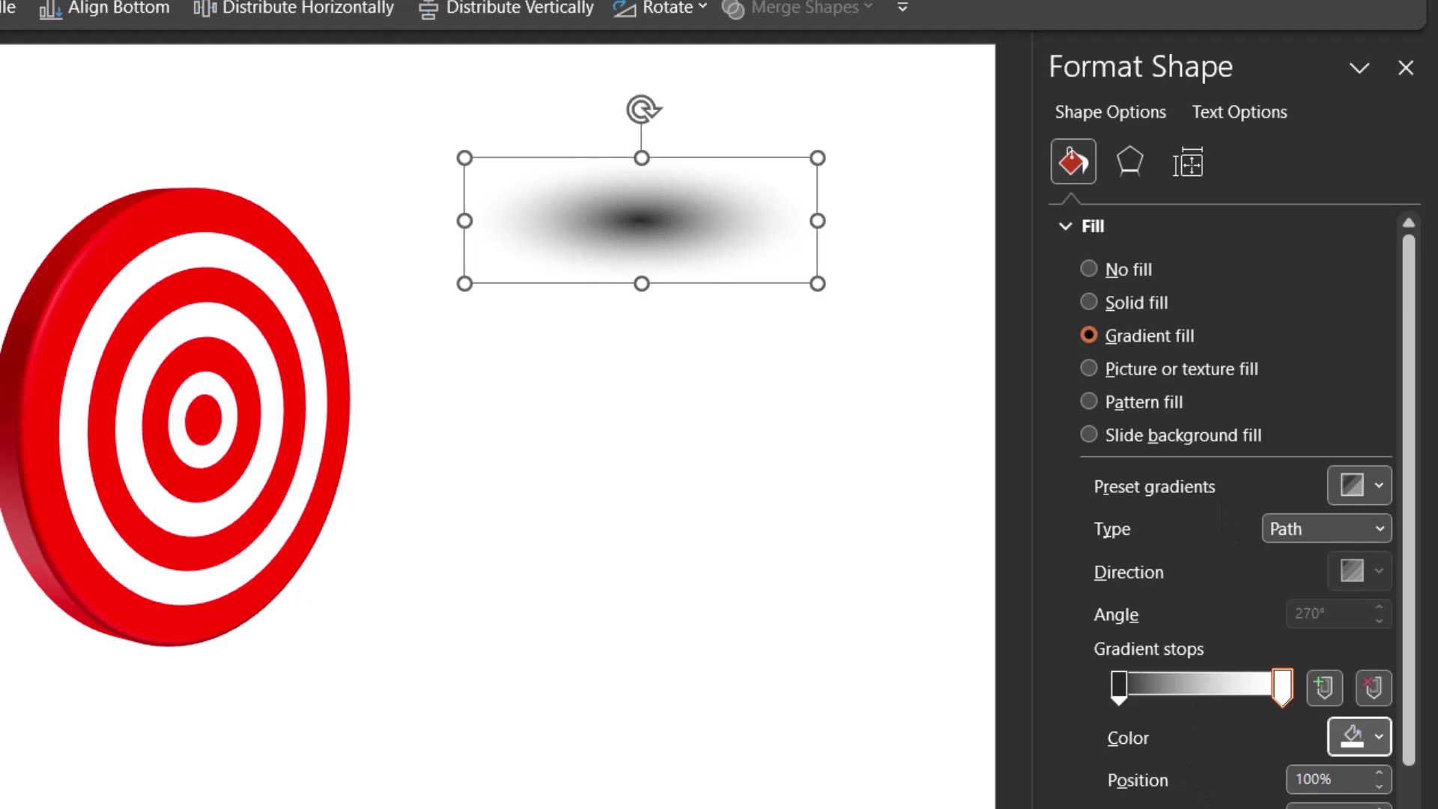
{"action": "left_click_drag", "start_coordinate": [1221, 736], "coordinate": [1340, 775]}
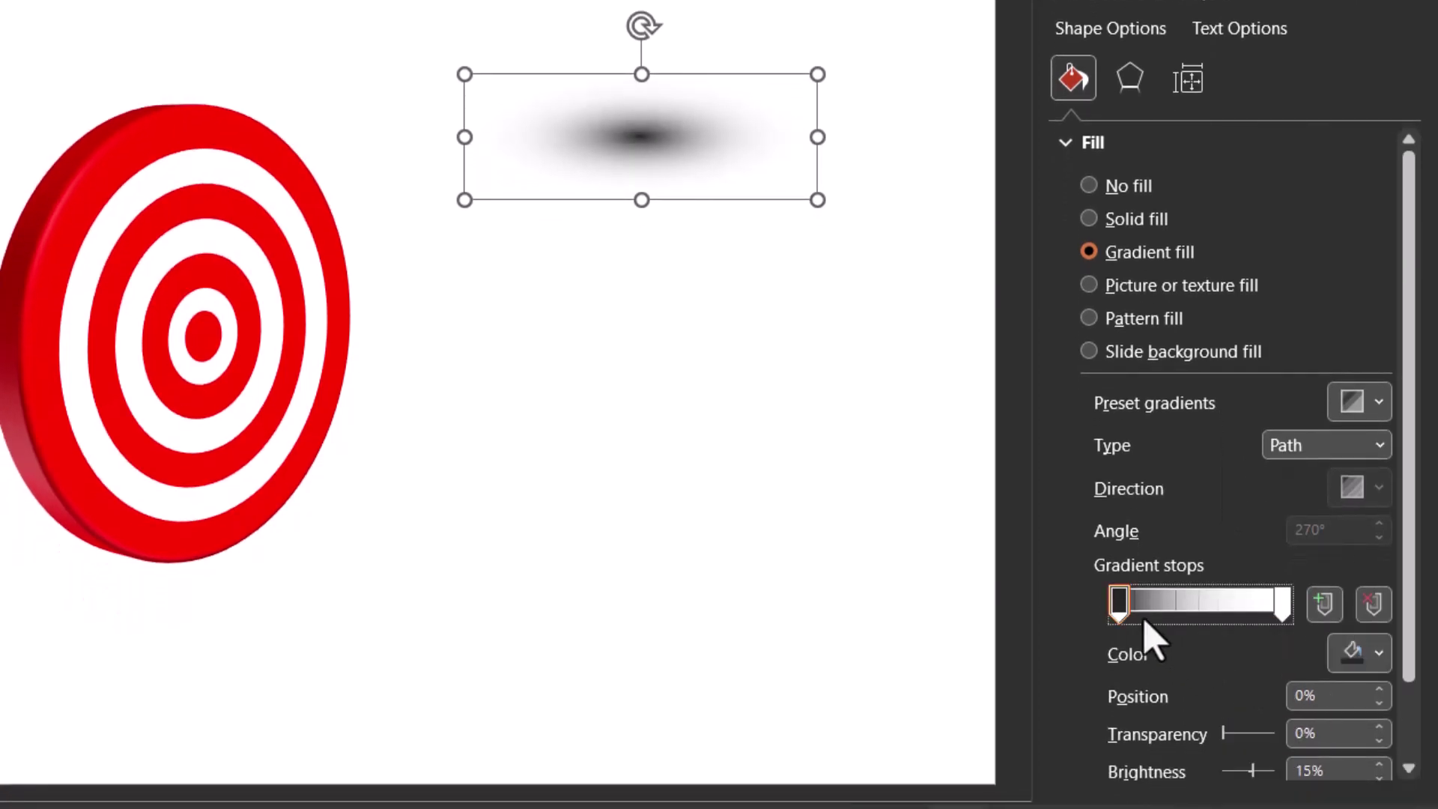
{"action": "left_click", "coordinate": [1119, 603]}
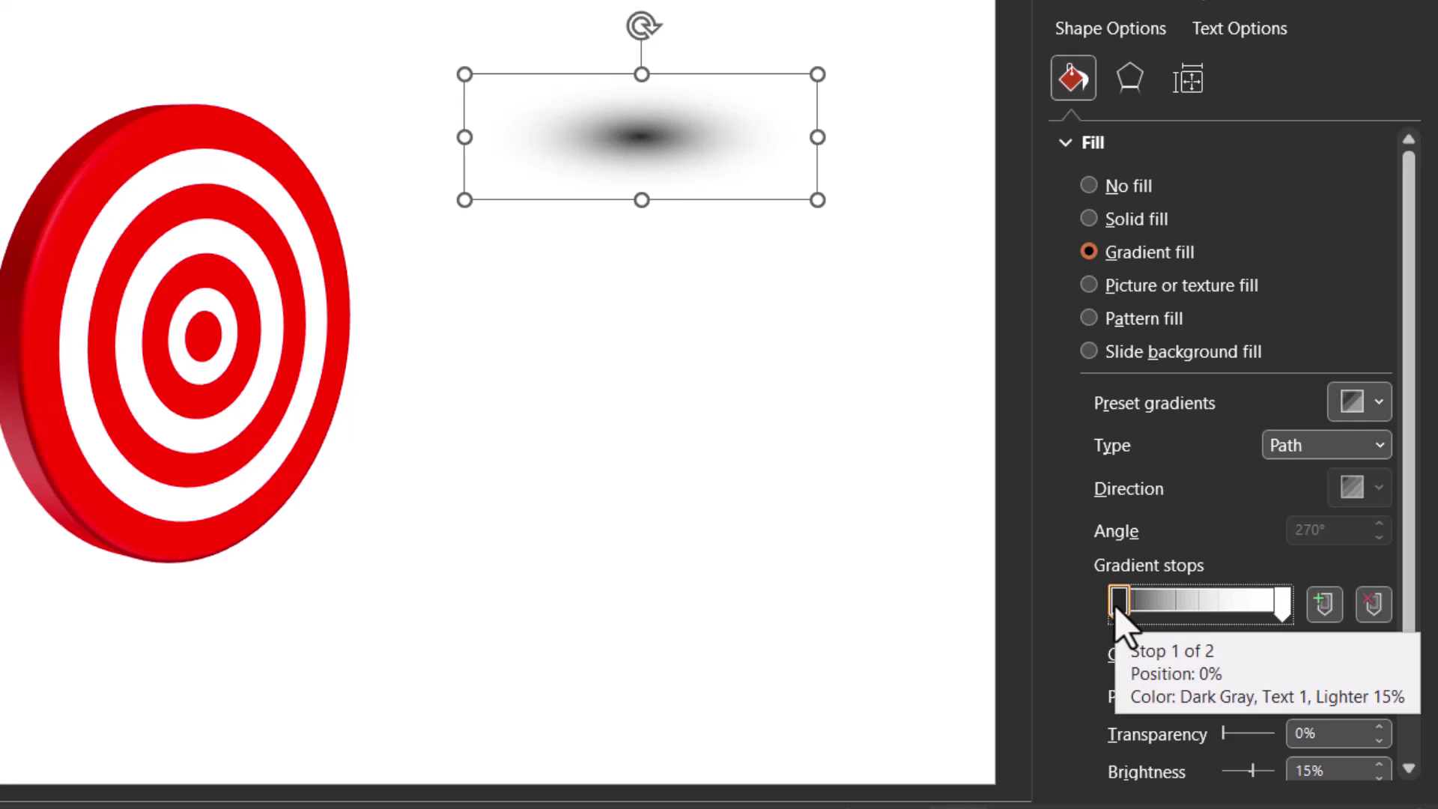
{"action": "left_click_drag", "start_coordinate": [1117, 608], "coordinate": [1137, 608]}
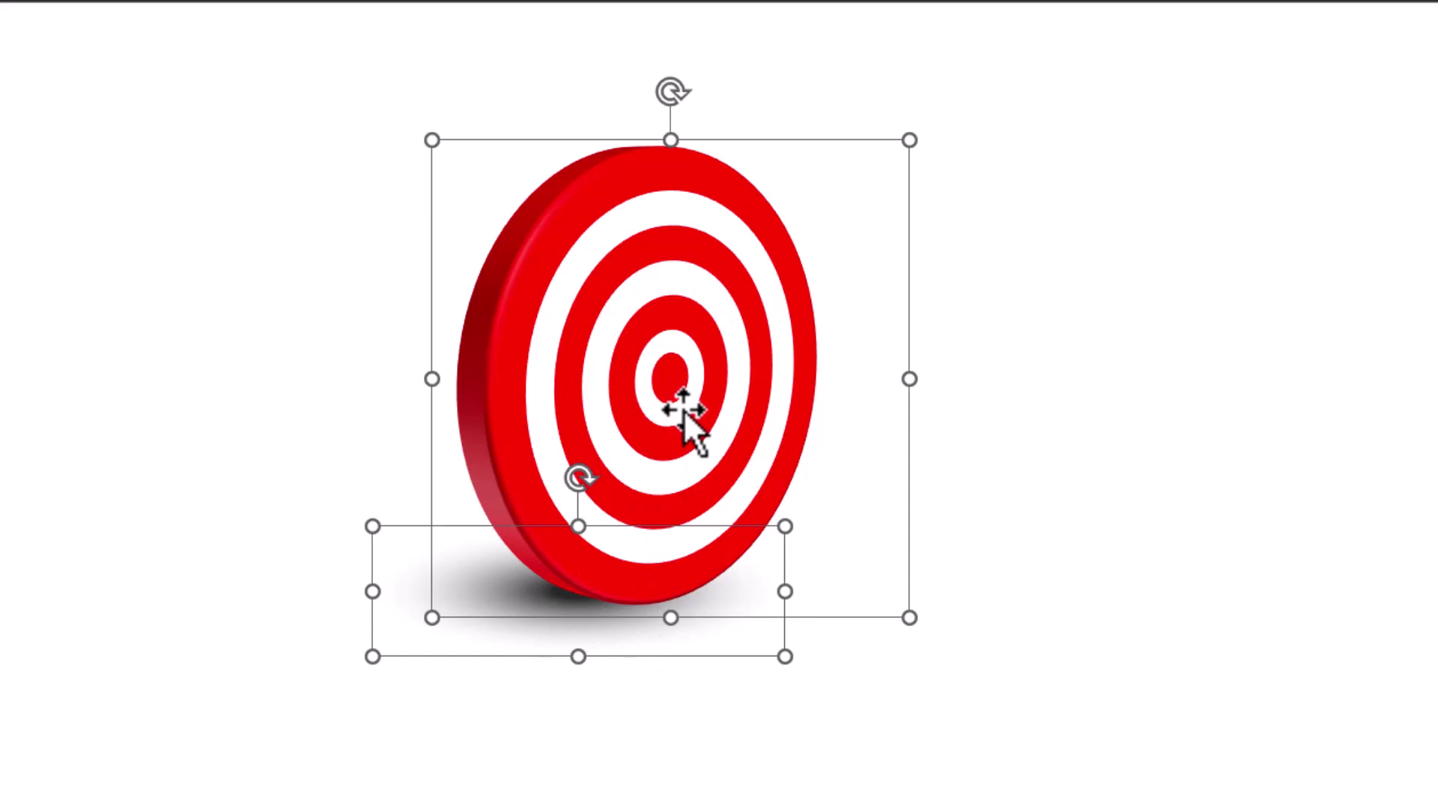
Group the shadow oval with the target and nudge the group into place
{"action": "key", "text": "ctrl+g"}
{"action": "left_click_drag", "start_coordinate": [662, 317], "coordinate": [706, 338]}
{"action": "left_click_drag", "start_coordinate": [469, 434], "coordinate": [486, 455]}
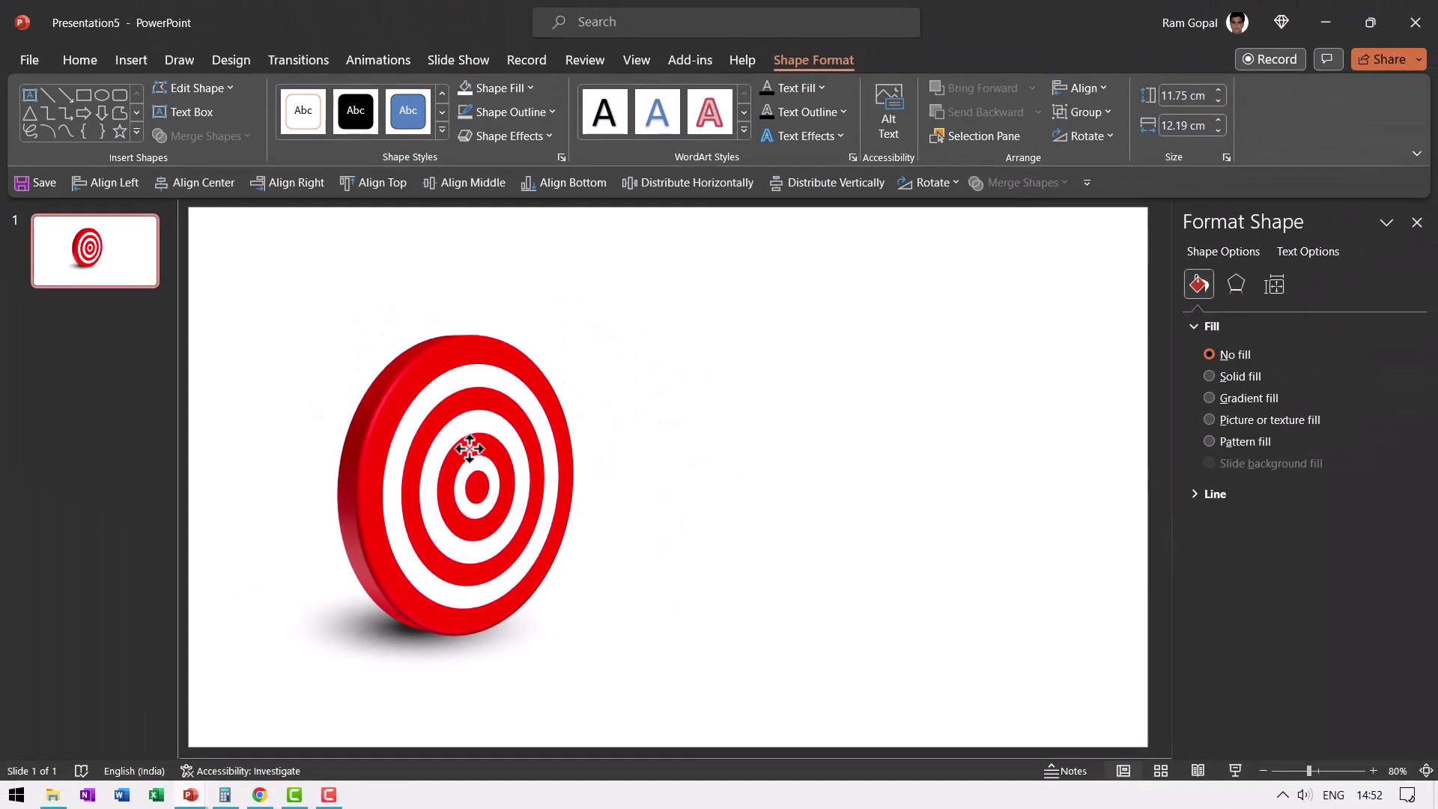
Apply a Title Only layout, title it '4 Ideas that hit the Target', and move the target down-left
{"action": "right_click", "coordinate": [800, 485]}
{"action": "mouse_move", "coordinate": [874, 600]}
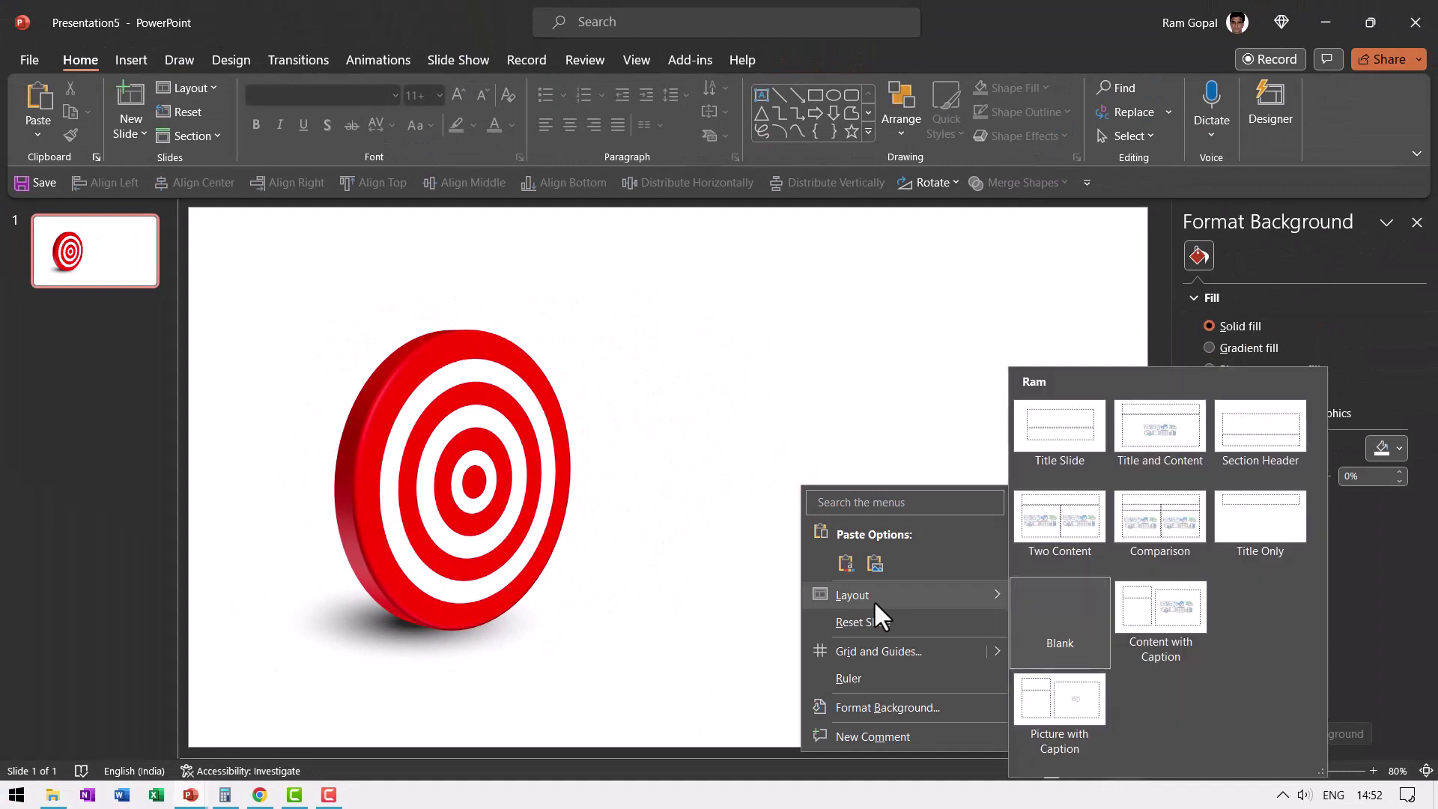
{"action": "left_click", "coordinate": [1237, 532]}
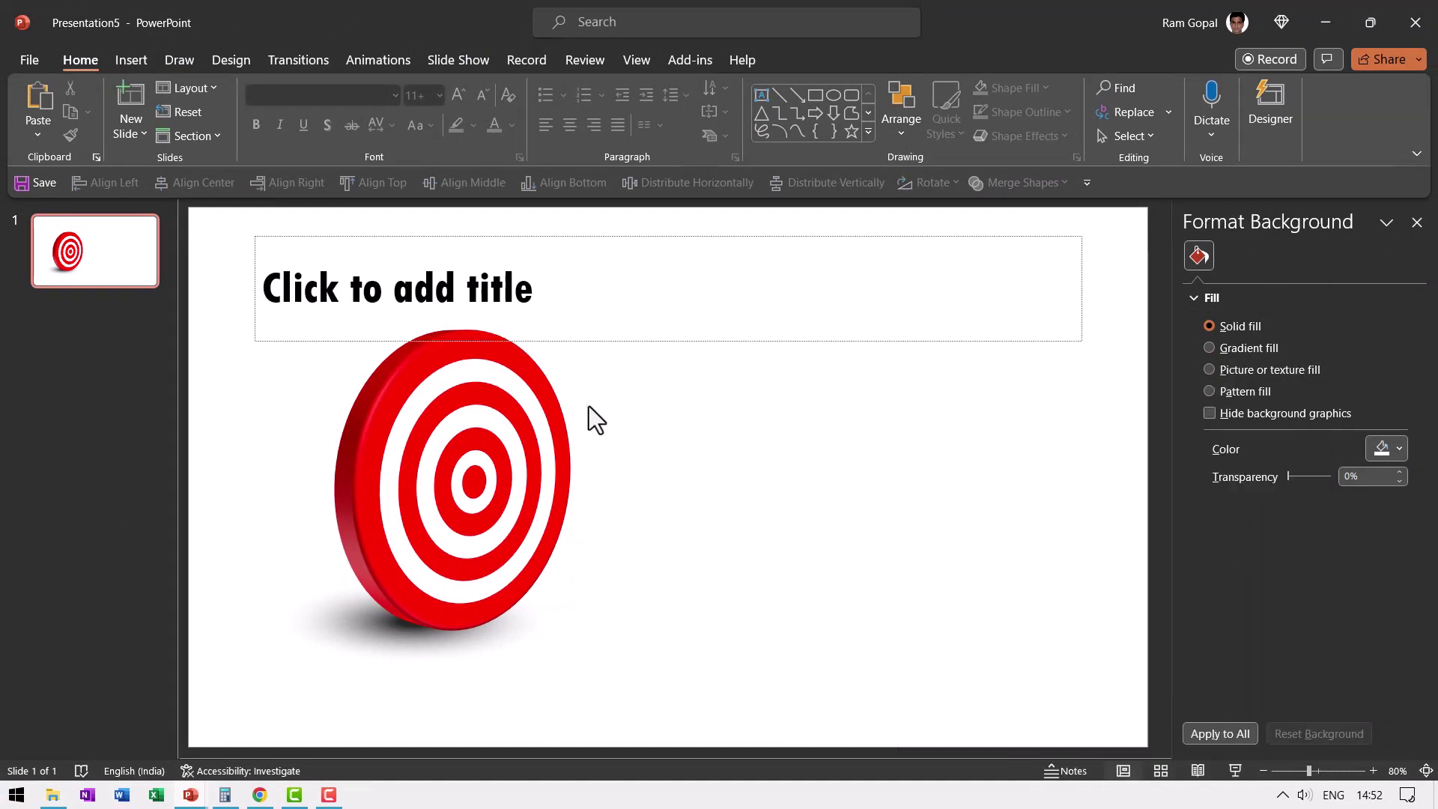
{"action": "left_click", "coordinate": [322, 306]}
{"action": "type", "text": "4 Id"}
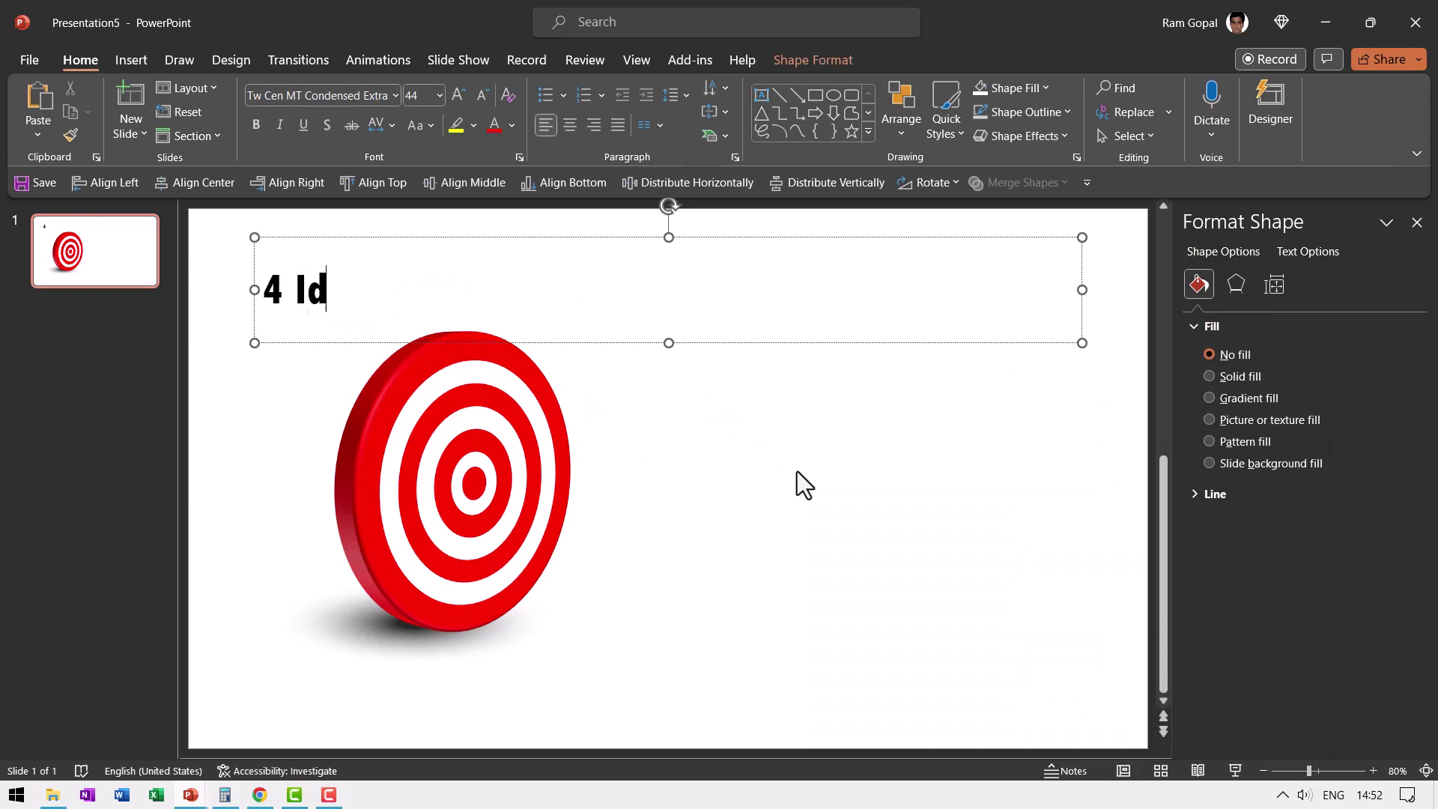
{"action": "type", "text": "eas that hit t"}
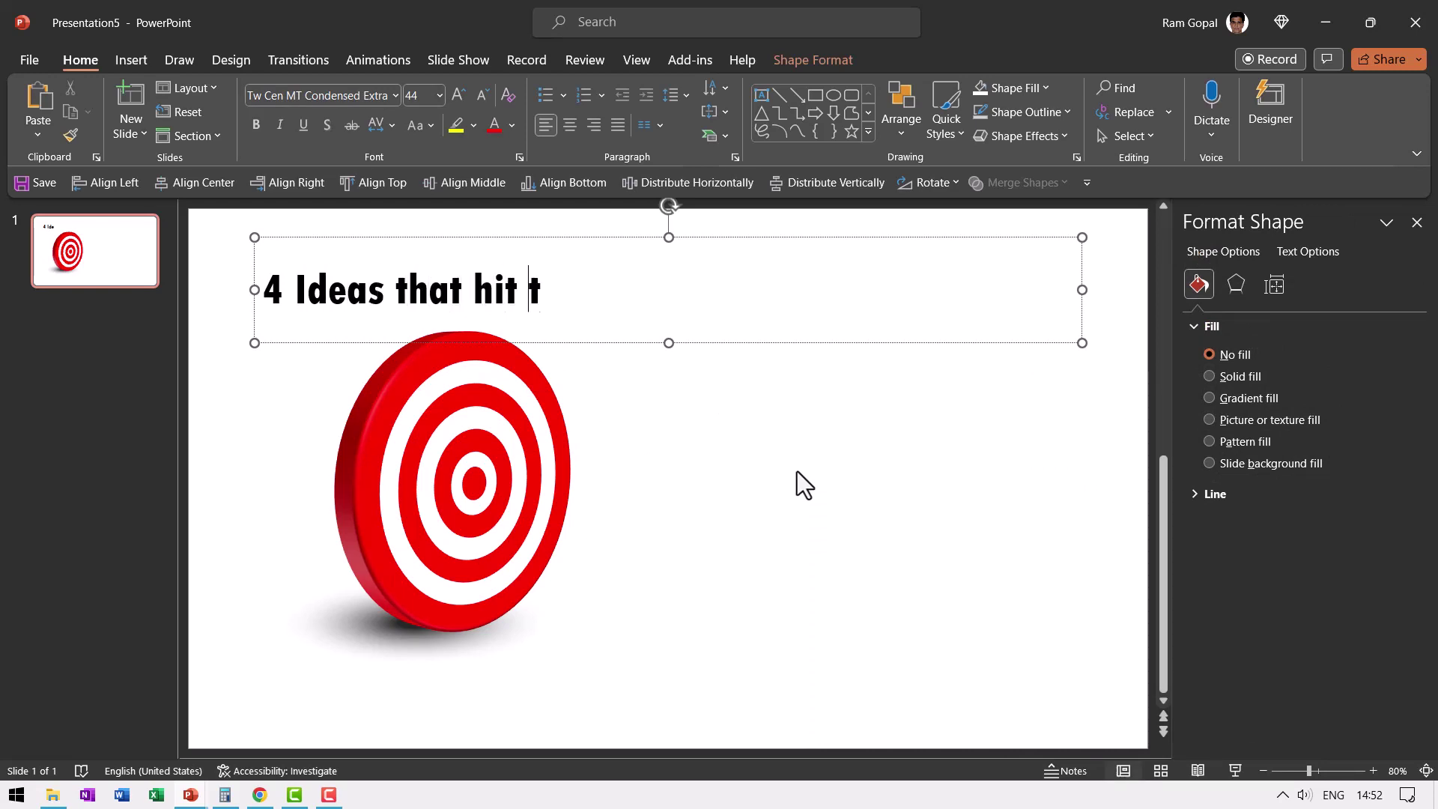
{"action": "type", "text": "he Target"}
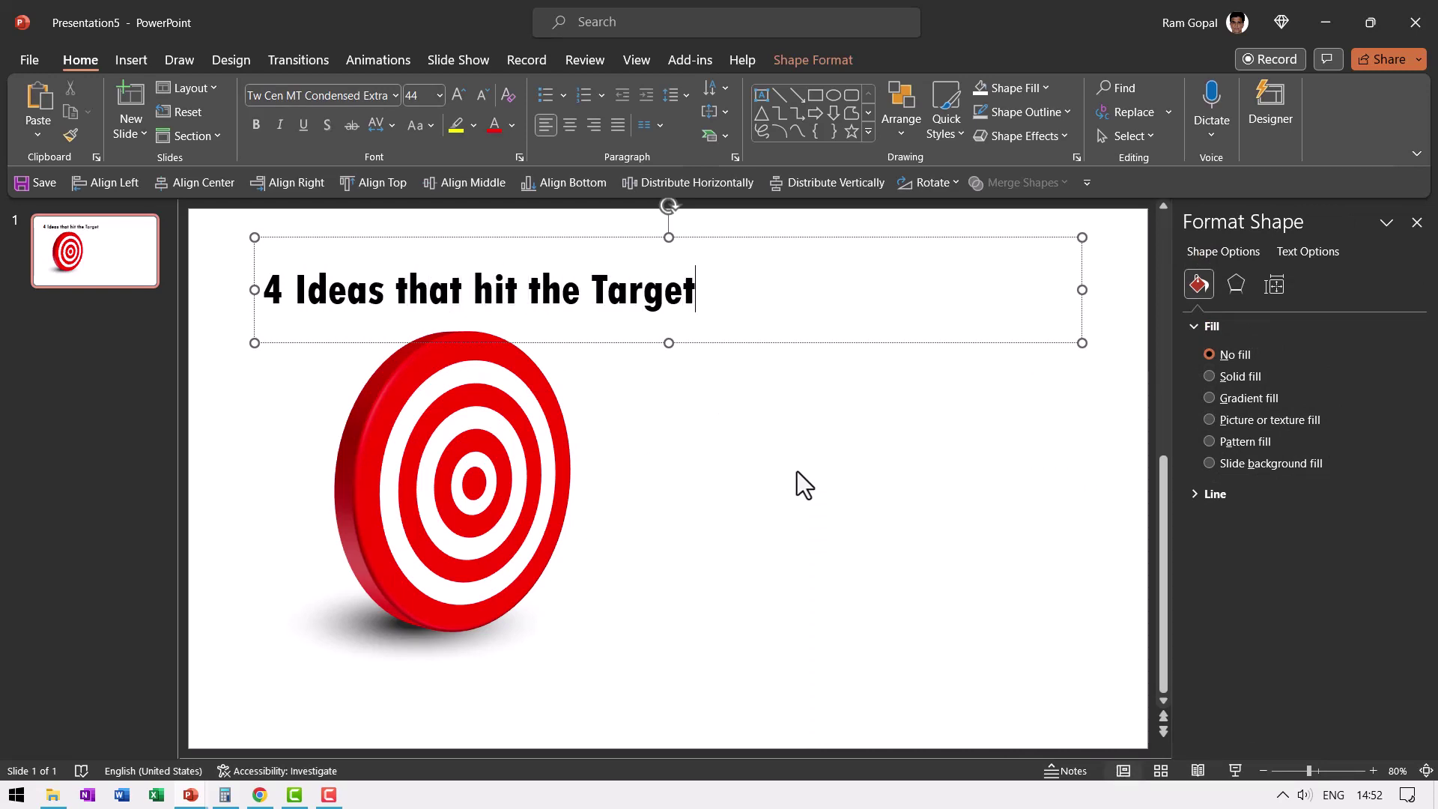
{"action": "left_click", "coordinate": [896, 533]}
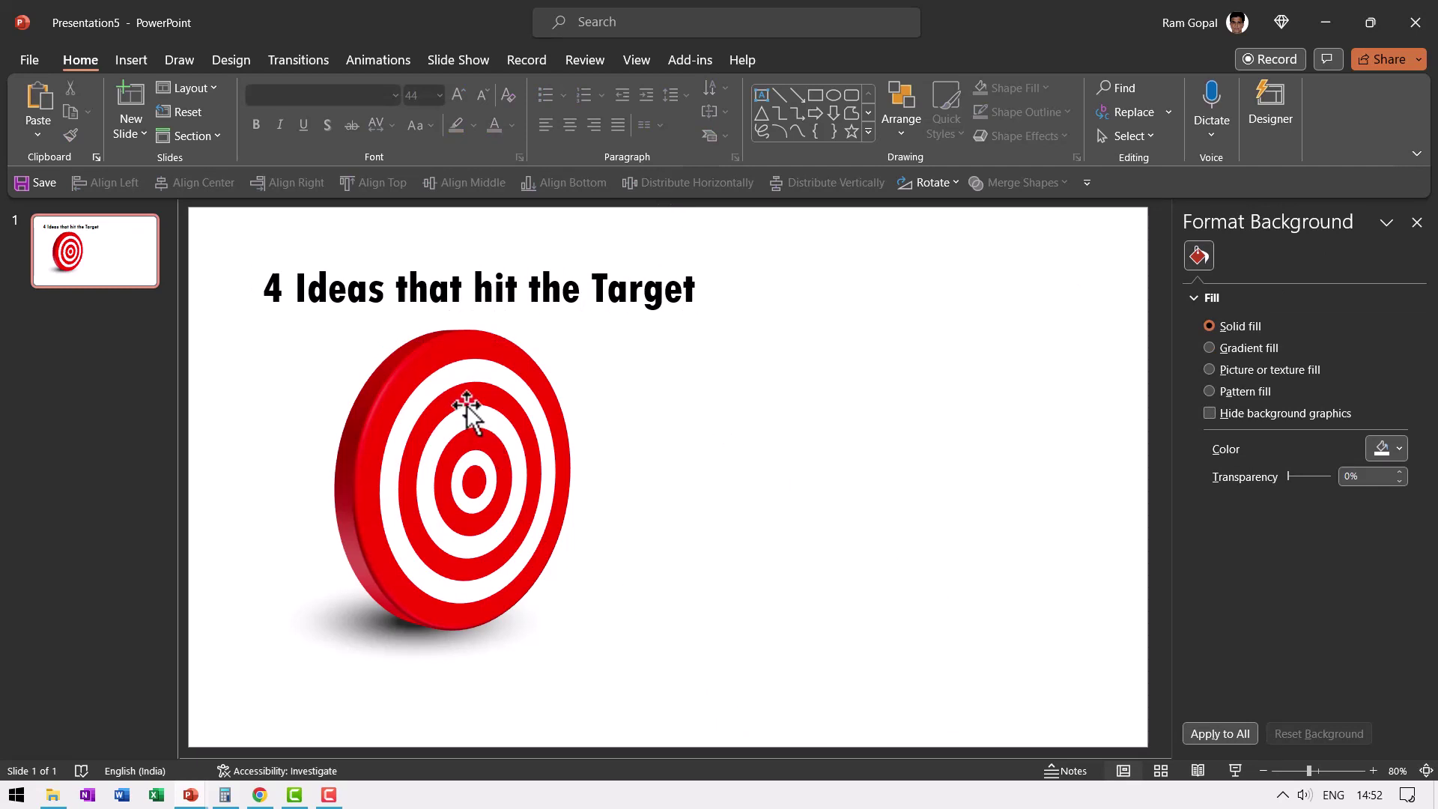
{"action": "left_click_drag", "start_coordinate": [469, 407], "coordinate": [448, 425]}
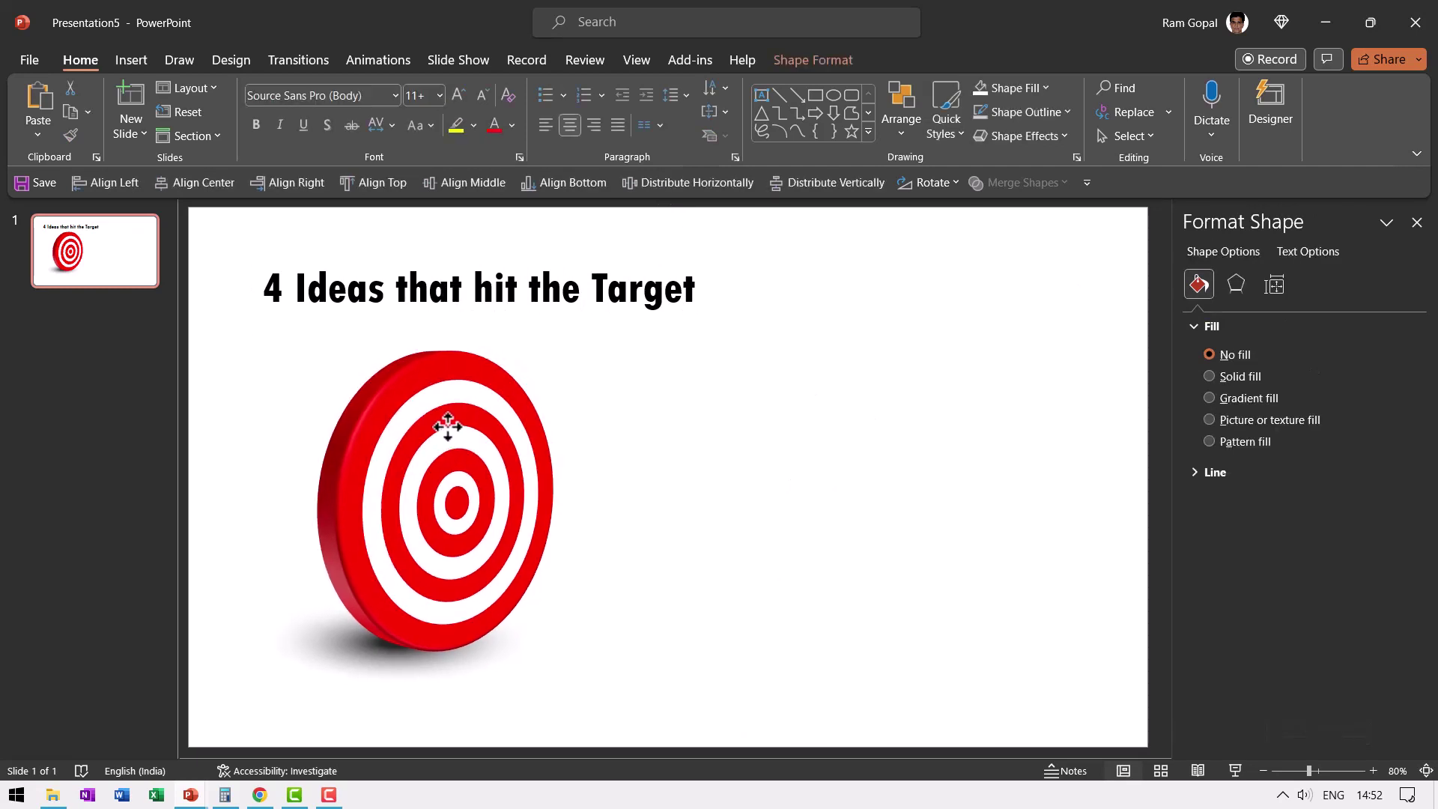
{"action": "left_click", "coordinate": [718, 477]}
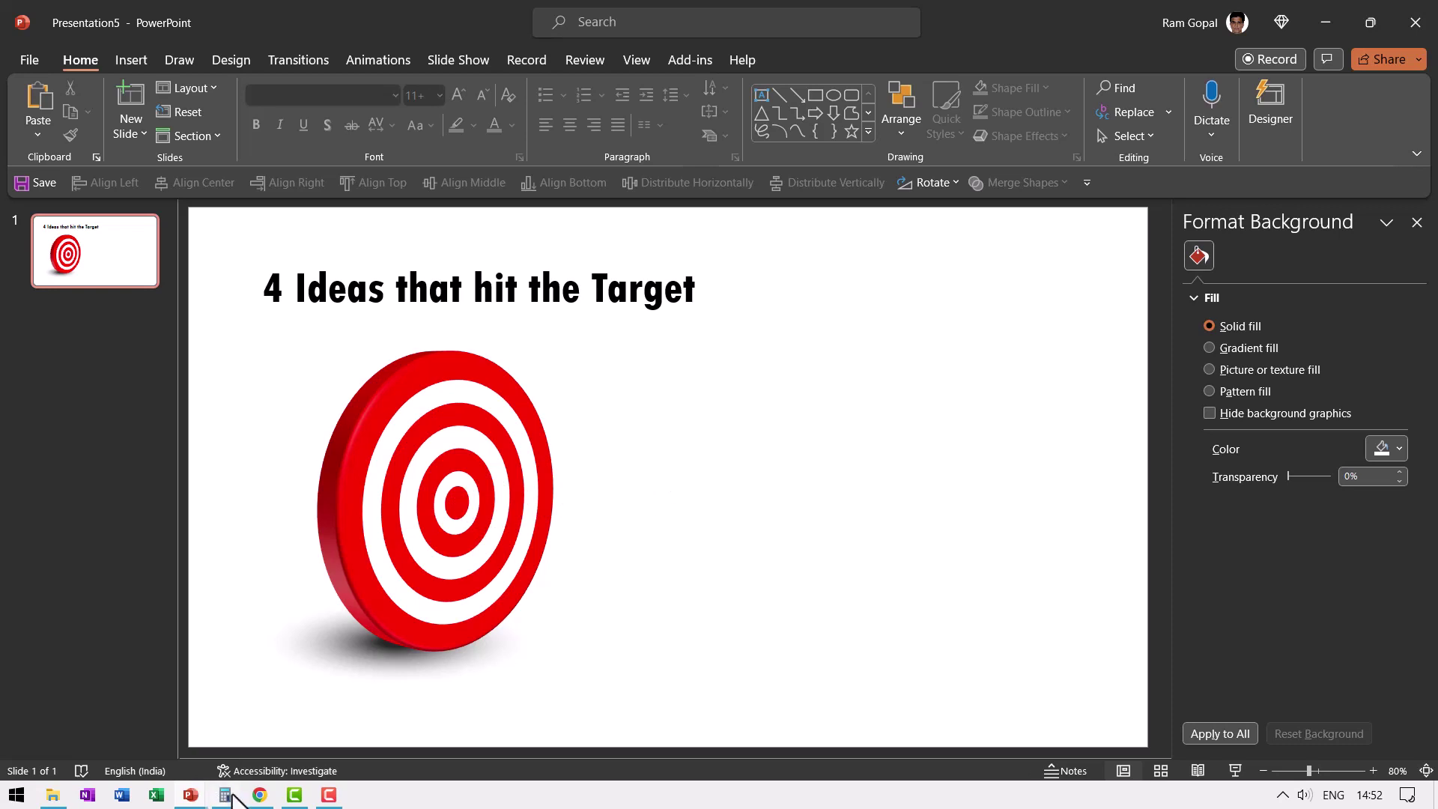
From the Pixabay dart page in Chrome, download the dart as an SVG vector graphic
{"action": "left_click", "coordinate": [260, 794]}
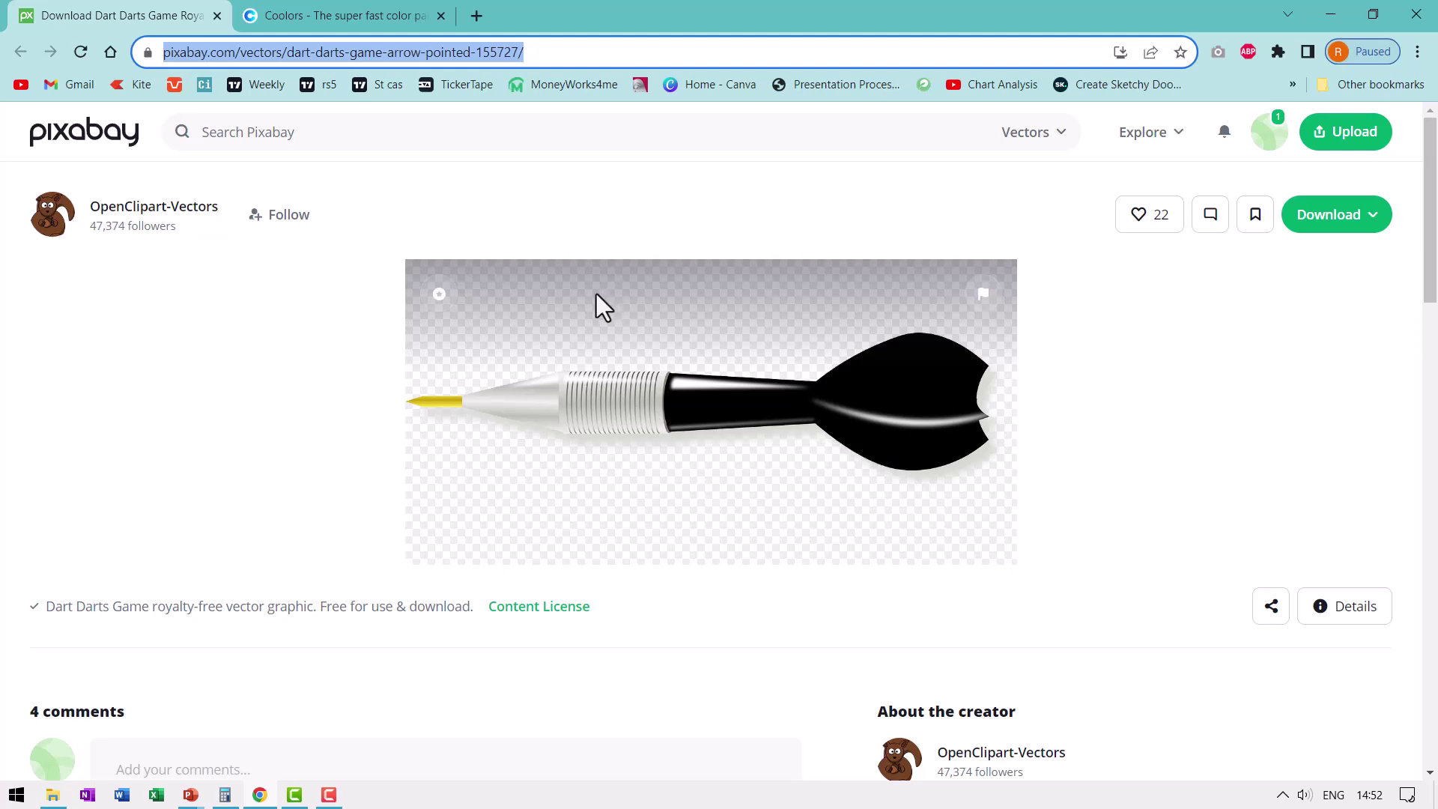
{"action": "left_click", "coordinate": [1373, 223]}
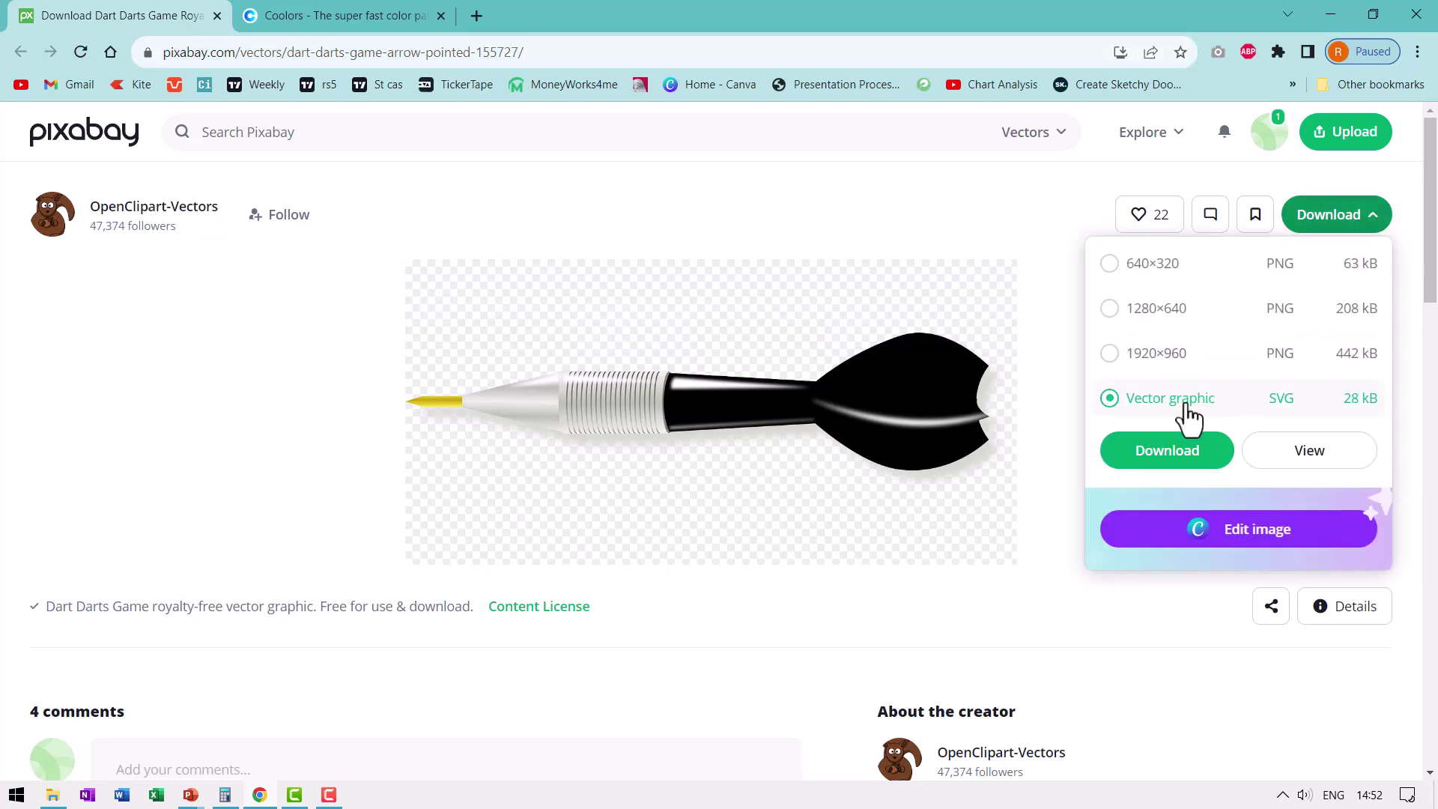
{"action": "left_click", "coordinate": [1187, 466]}
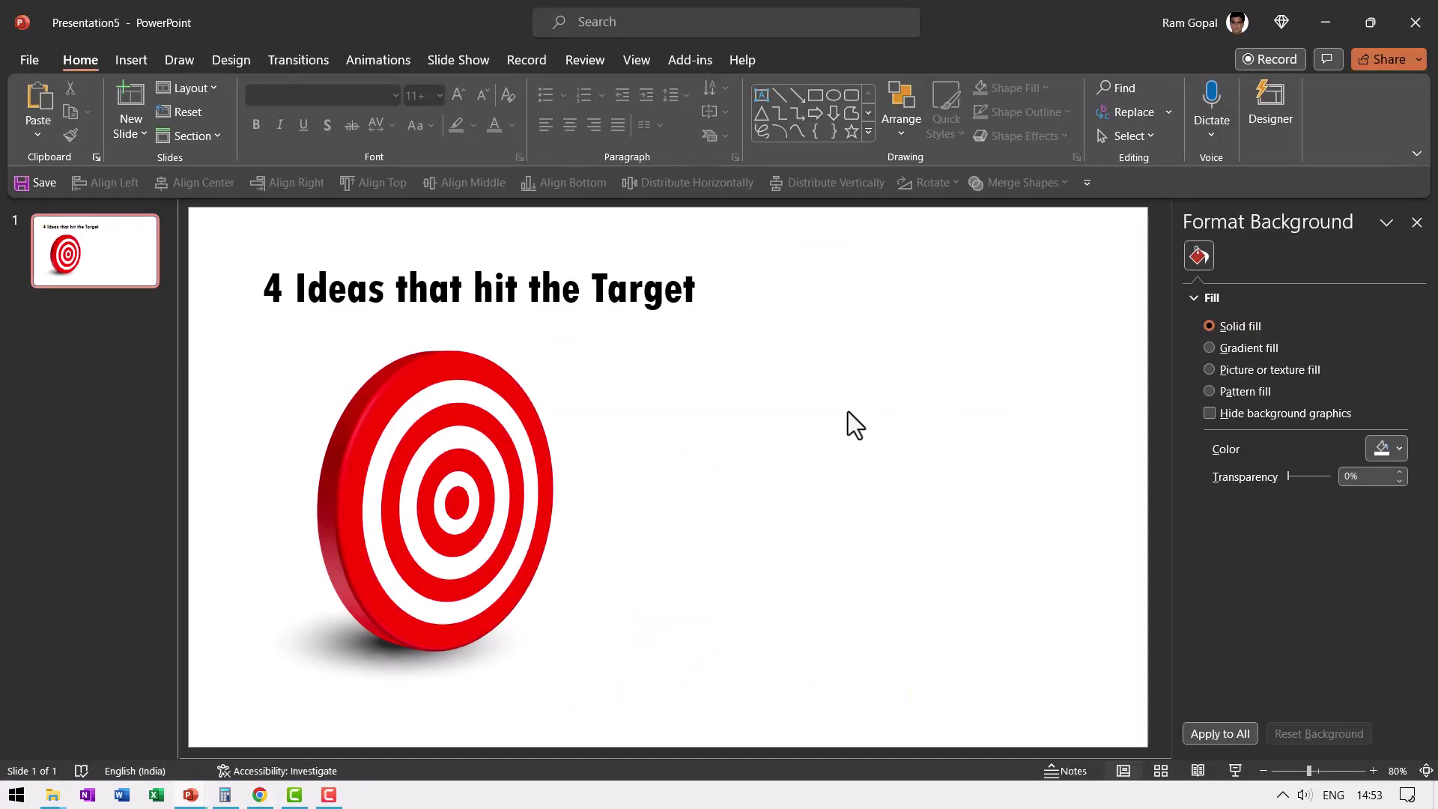
Paste the dart SVG, move it right of the target, and convert it to shapes
{"action": "right_click", "coordinate": [848, 411]}
{"action": "left_click", "coordinate": [893, 488]}
{"action": "left_click_drag", "start_coordinate": [713, 475], "coordinate": [853, 418]}
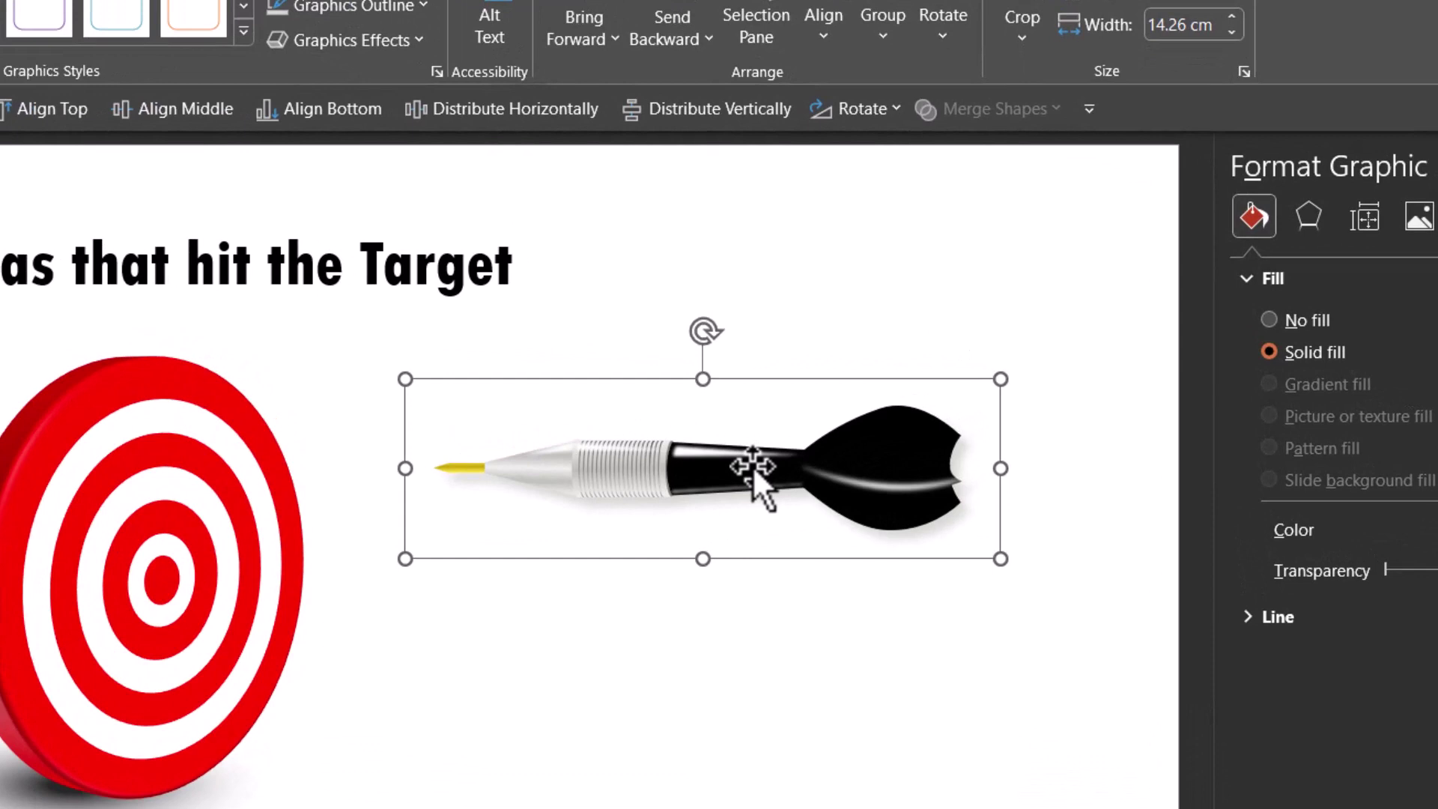
{"action": "right_click", "coordinate": [753, 468]}
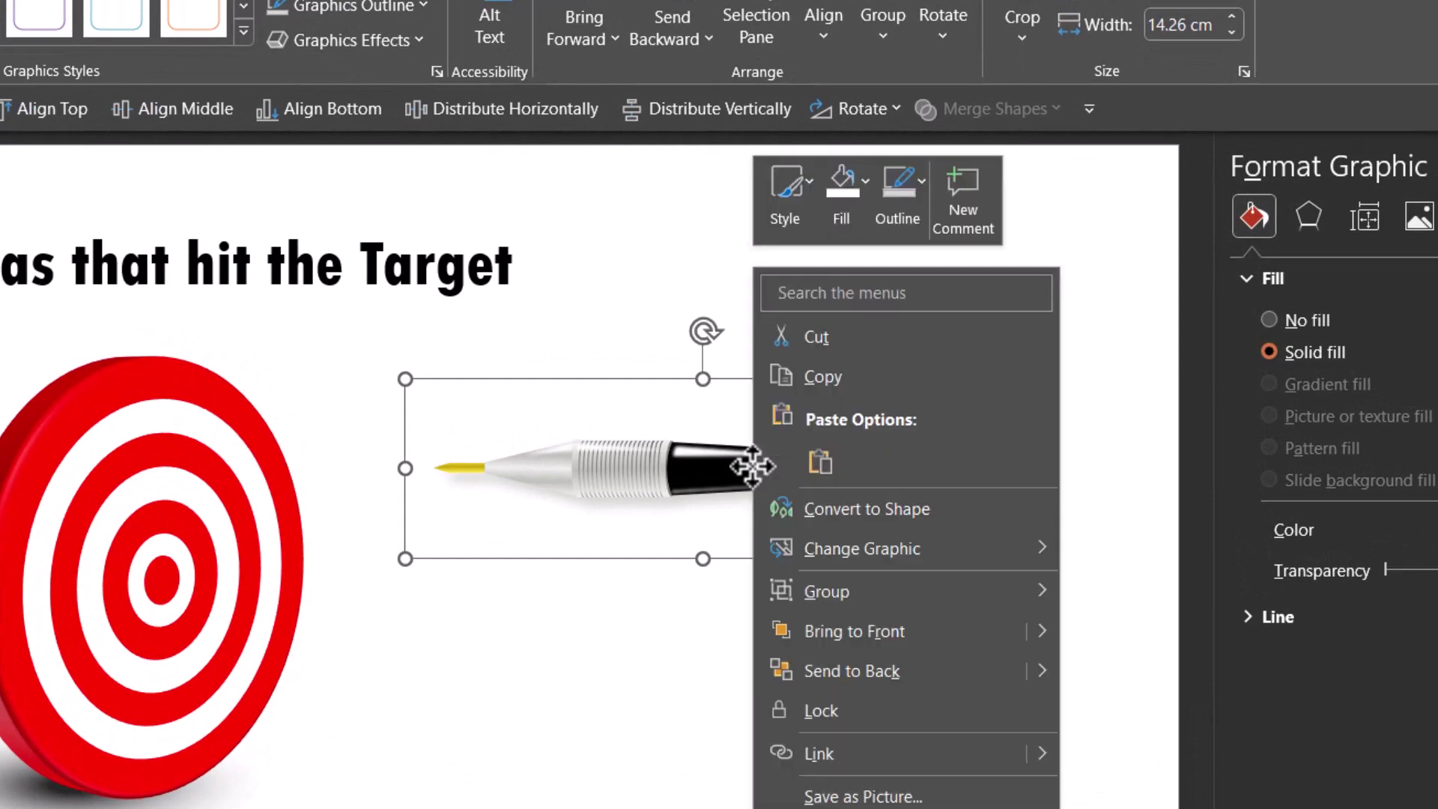
{"action": "left_click", "coordinate": [819, 509]}
{"action": "left_click", "coordinate": [599, 527]}
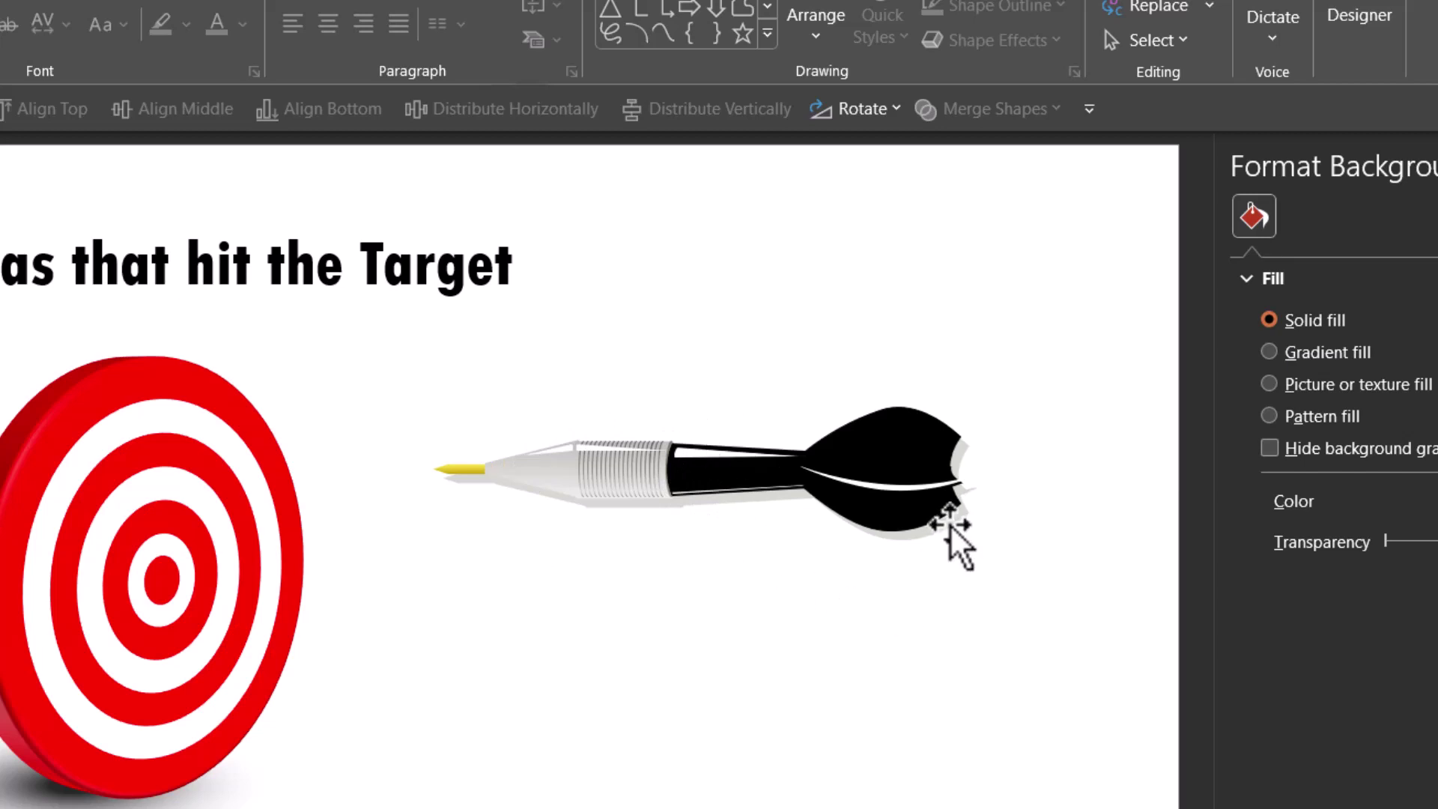
Ungroup the dart and delete its grey shadow shape
{"action": "left_click_drag", "start_coordinate": [946, 528], "coordinate": [945, 519]}
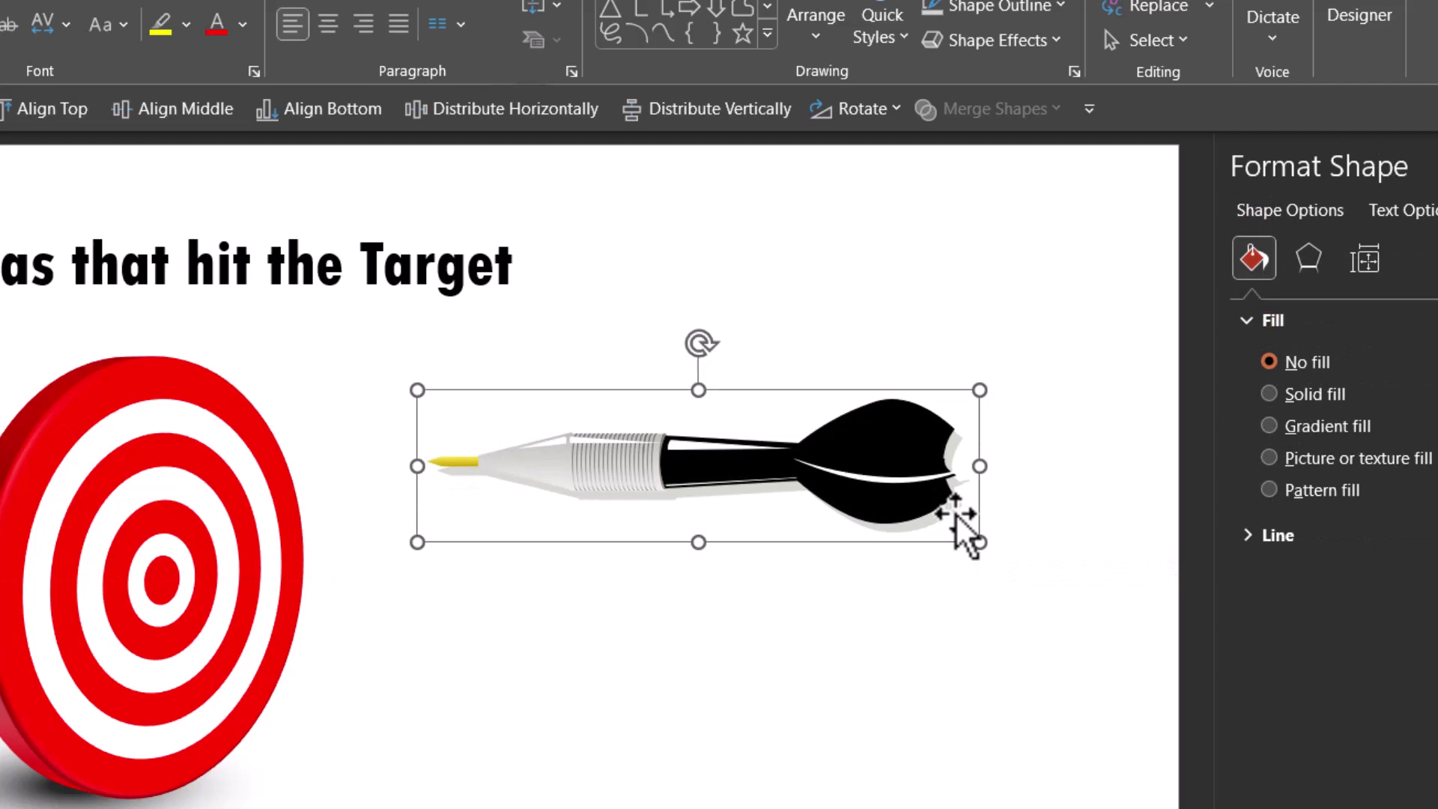
{"action": "right_click", "coordinate": [950, 518]}
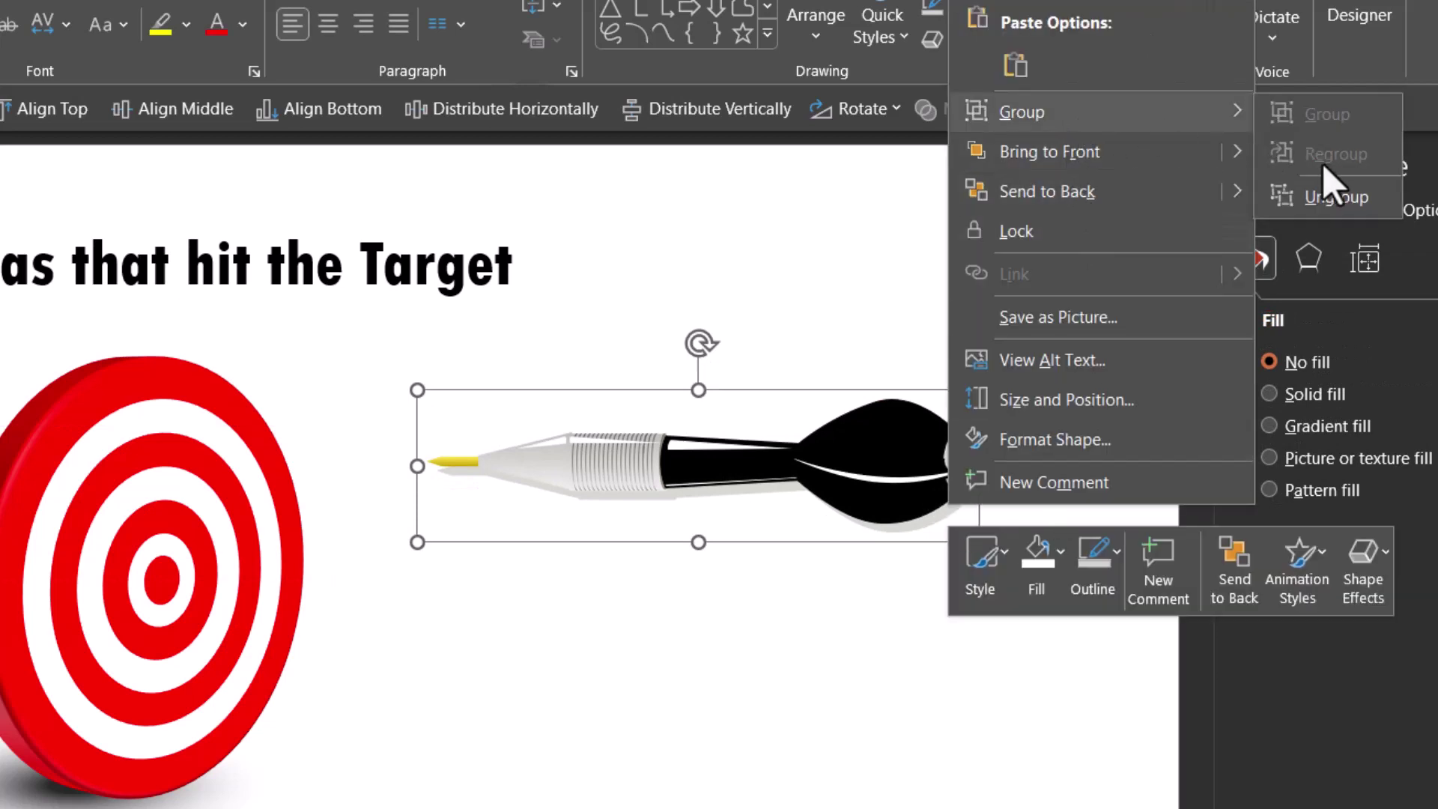
{"action": "left_click", "coordinate": [1200, 314]}
{"action": "left_click", "coordinate": [1038, 506]}
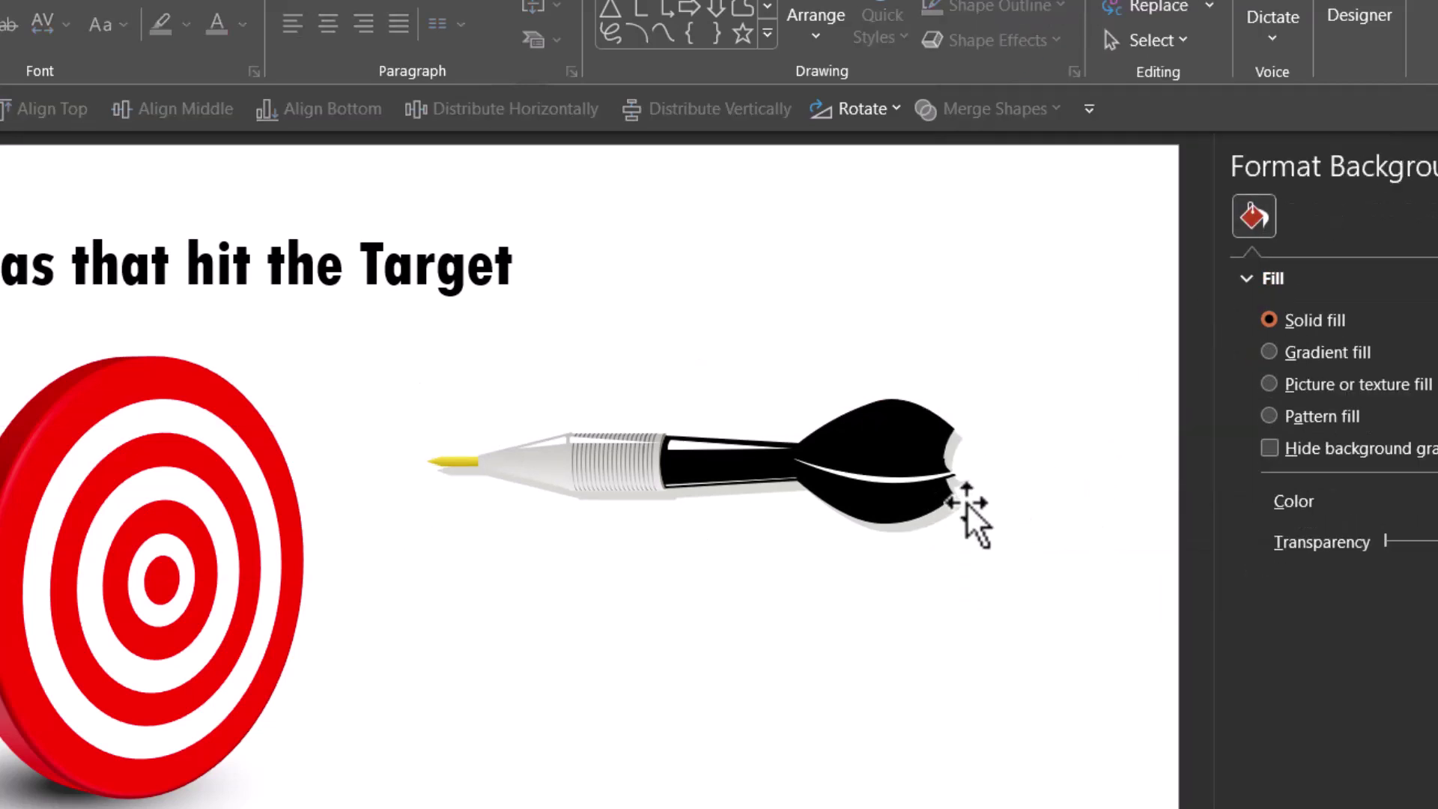
{"action": "left_click_drag", "start_coordinate": [959, 518], "coordinate": [1005, 664]}
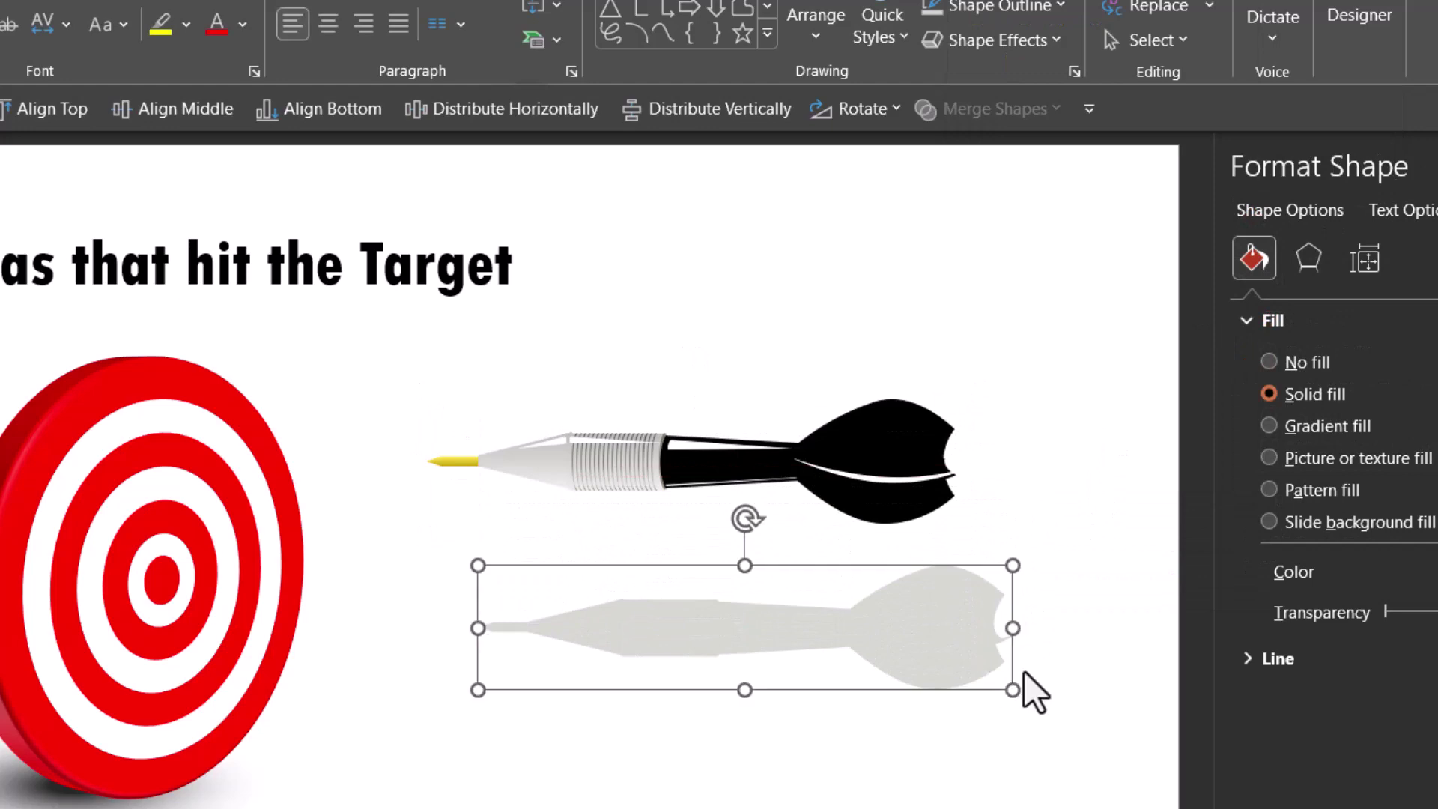
{"action": "key", "text": "Delete"}
Fill the dart's tip black and its cone and grip aqua
{"action": "left_click", "coordinate": [463, 463]}
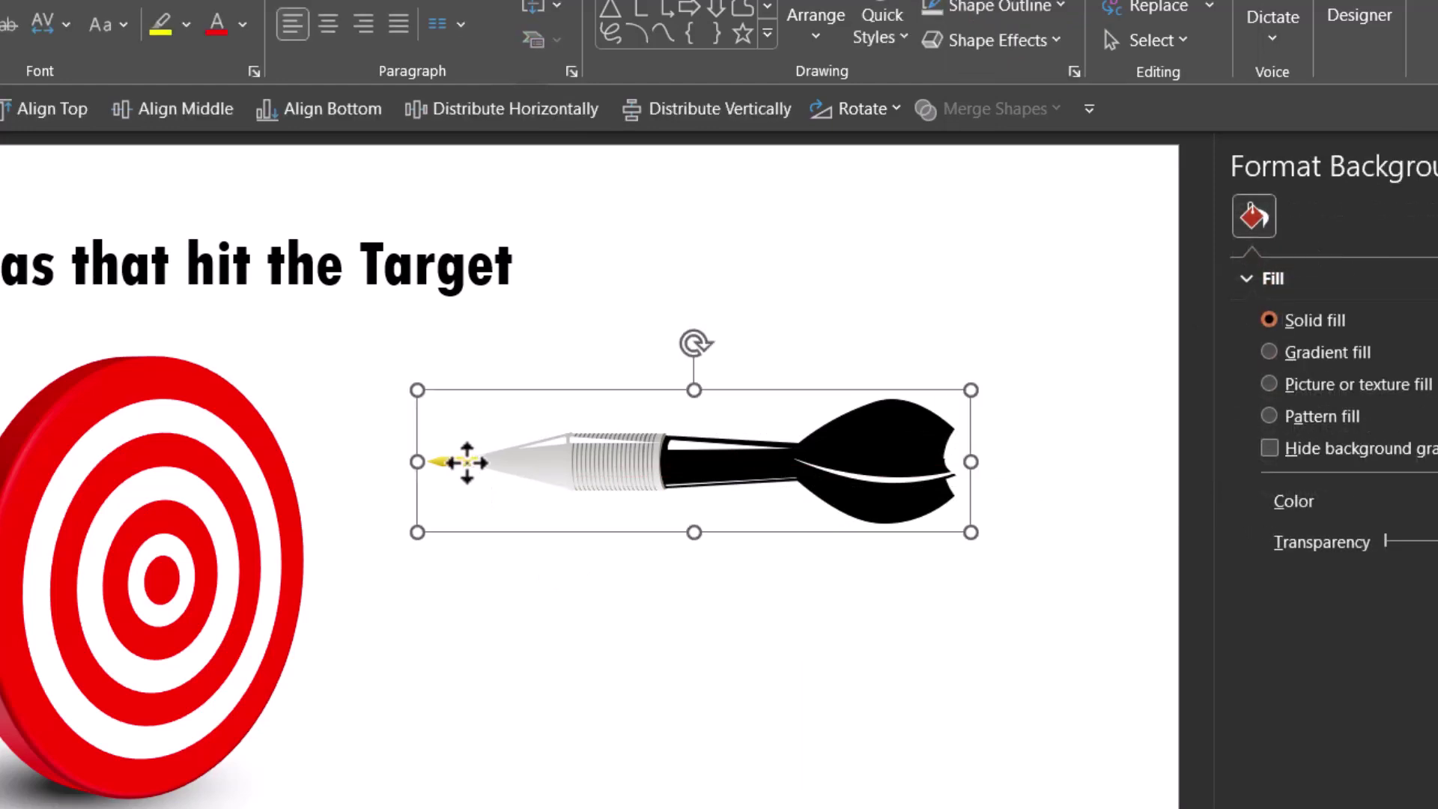
{"action": "left_click", "coordinate": [460, 469]}
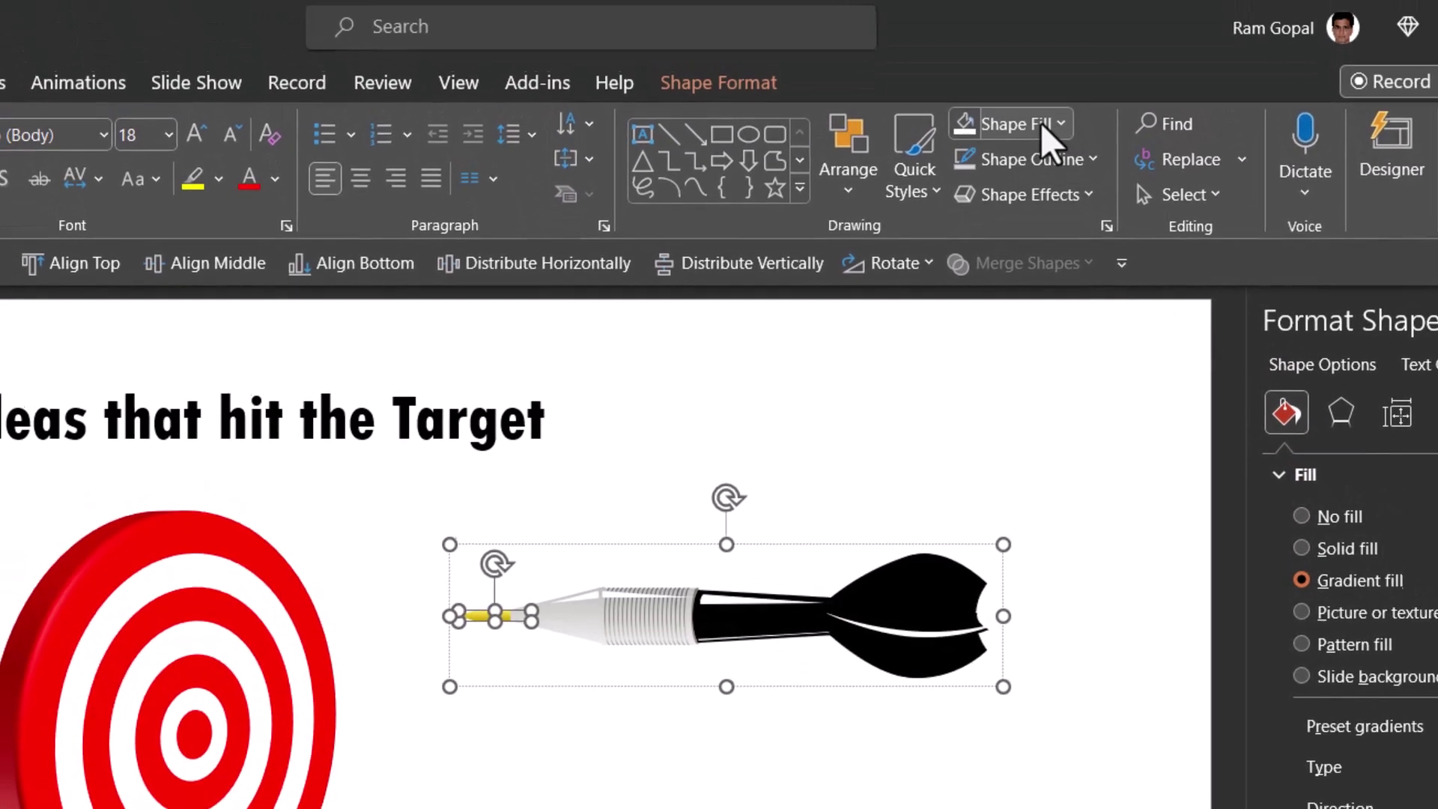
{"action": "left_click", "coordinate": [1007, 0]}
{"action": "left_click", "coordinate": [984, 201]}
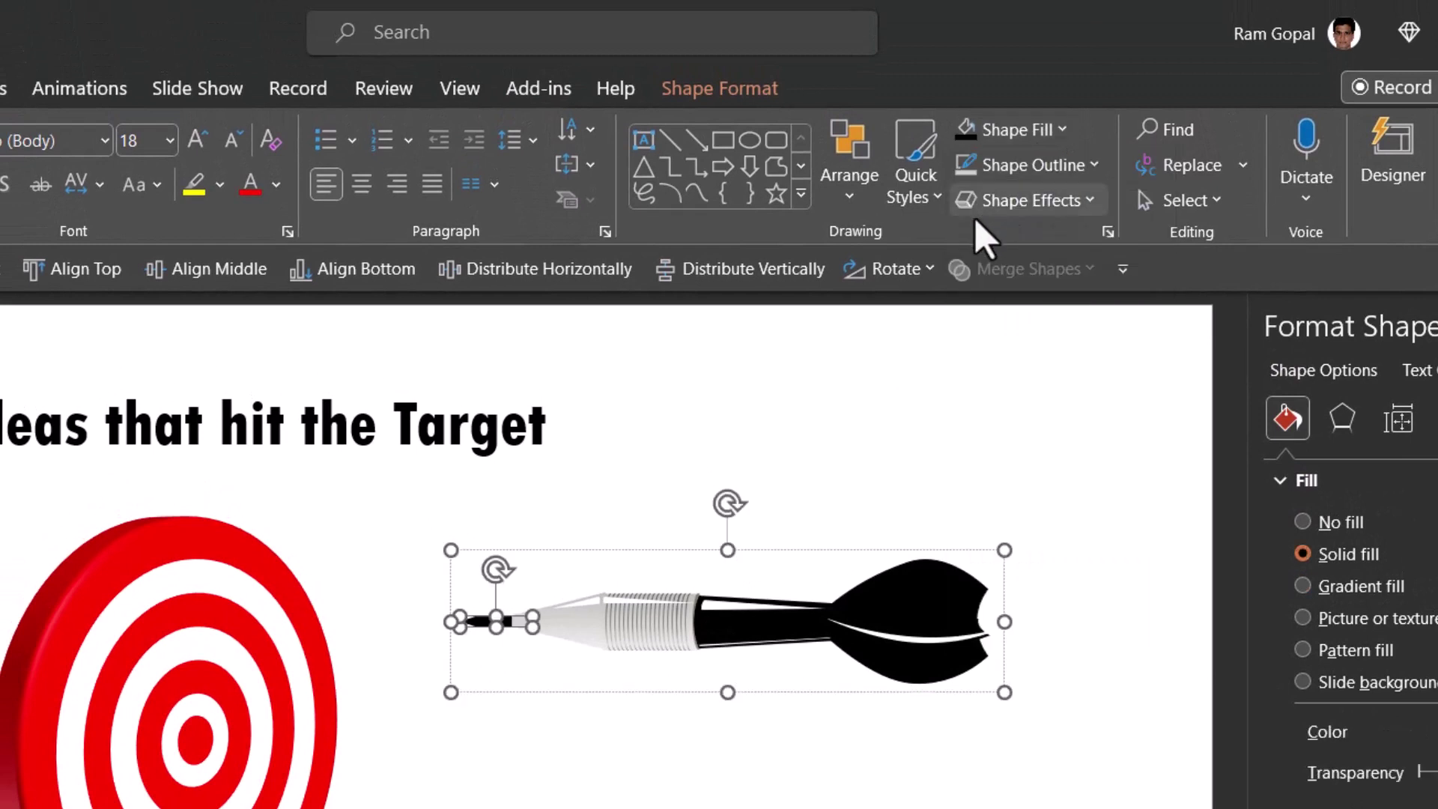
{"action": "left_click", "coordinate": [588, 643]}
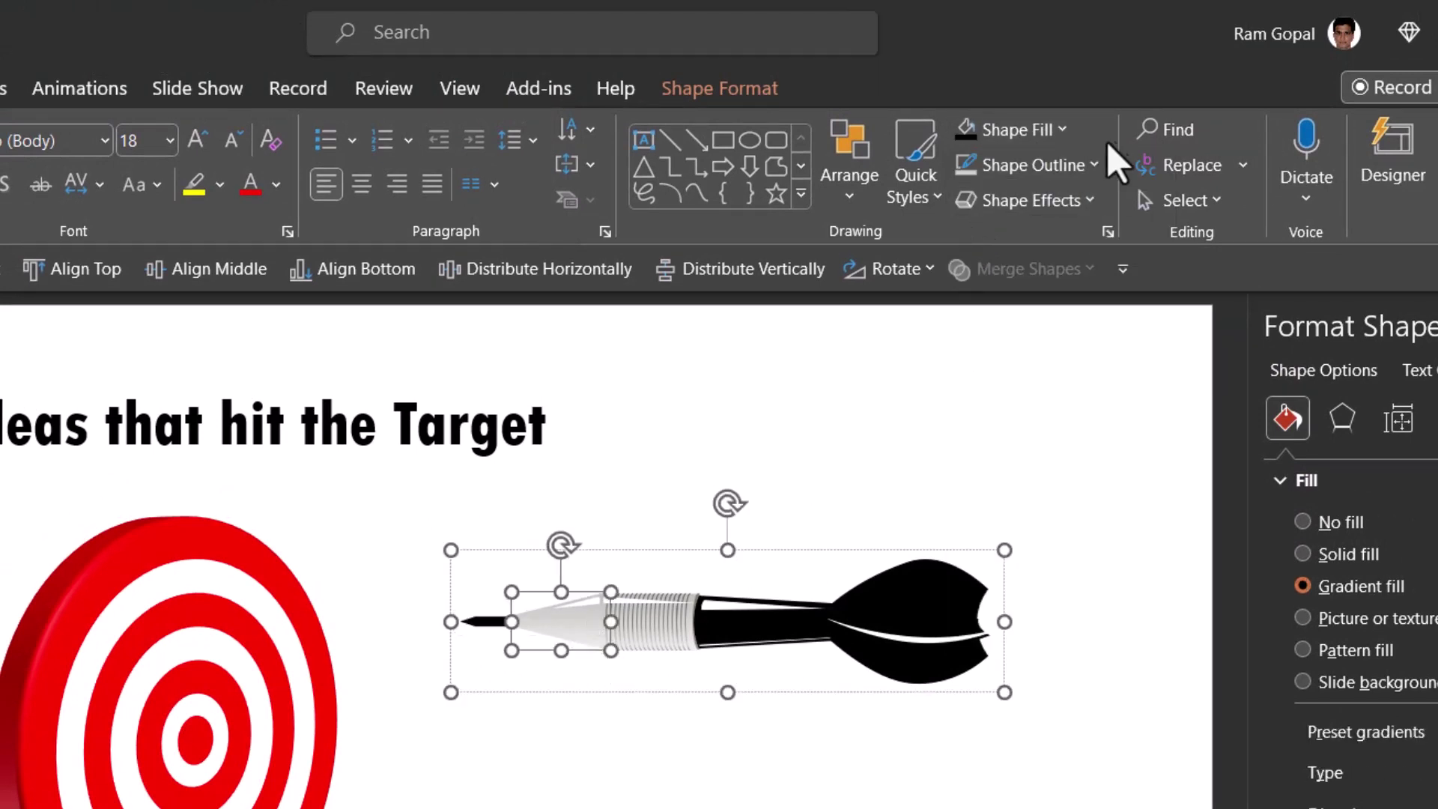
{"action": "left_click", "coordinate": [1061, 142]}
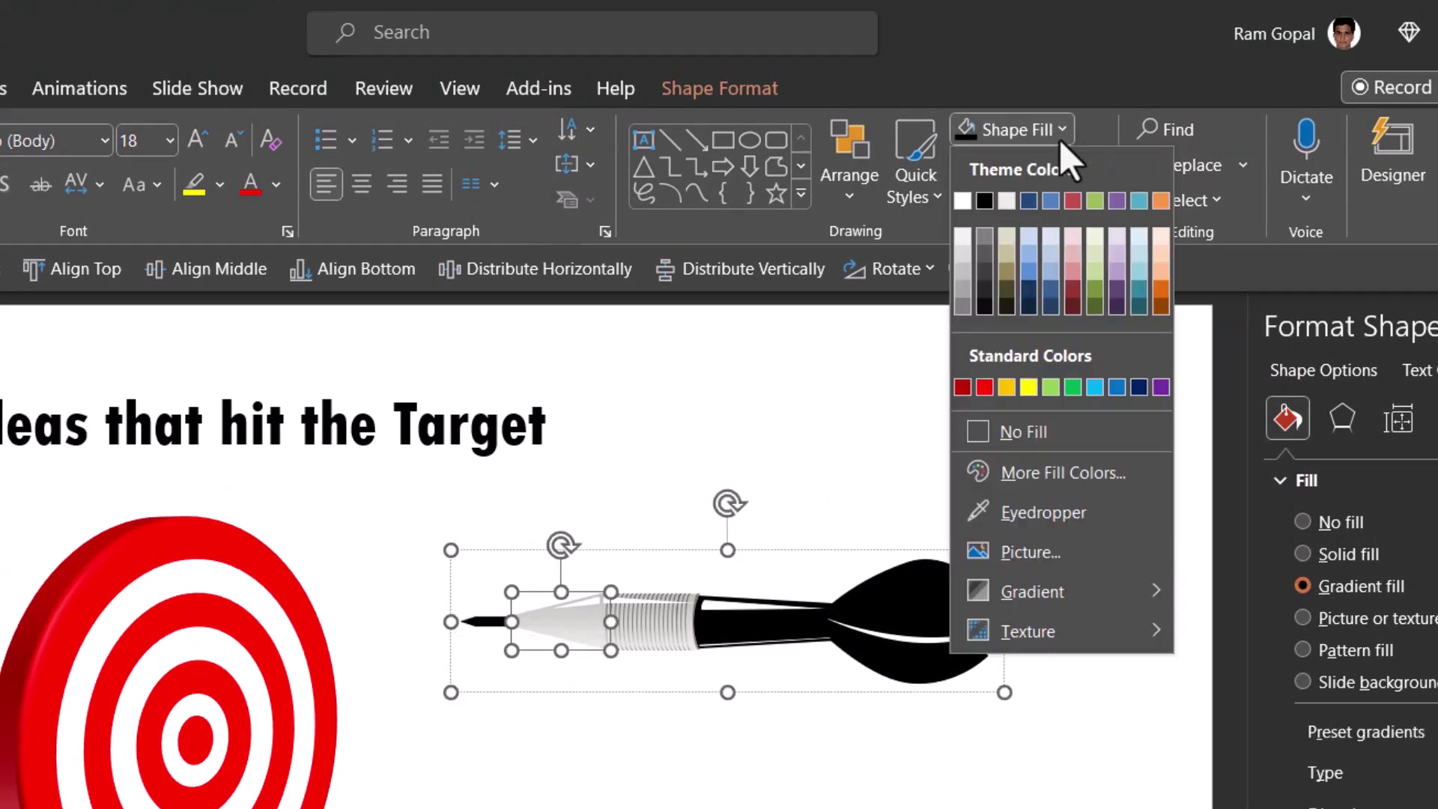
{"action": "left_click", "coordinate": [1140, 291]}
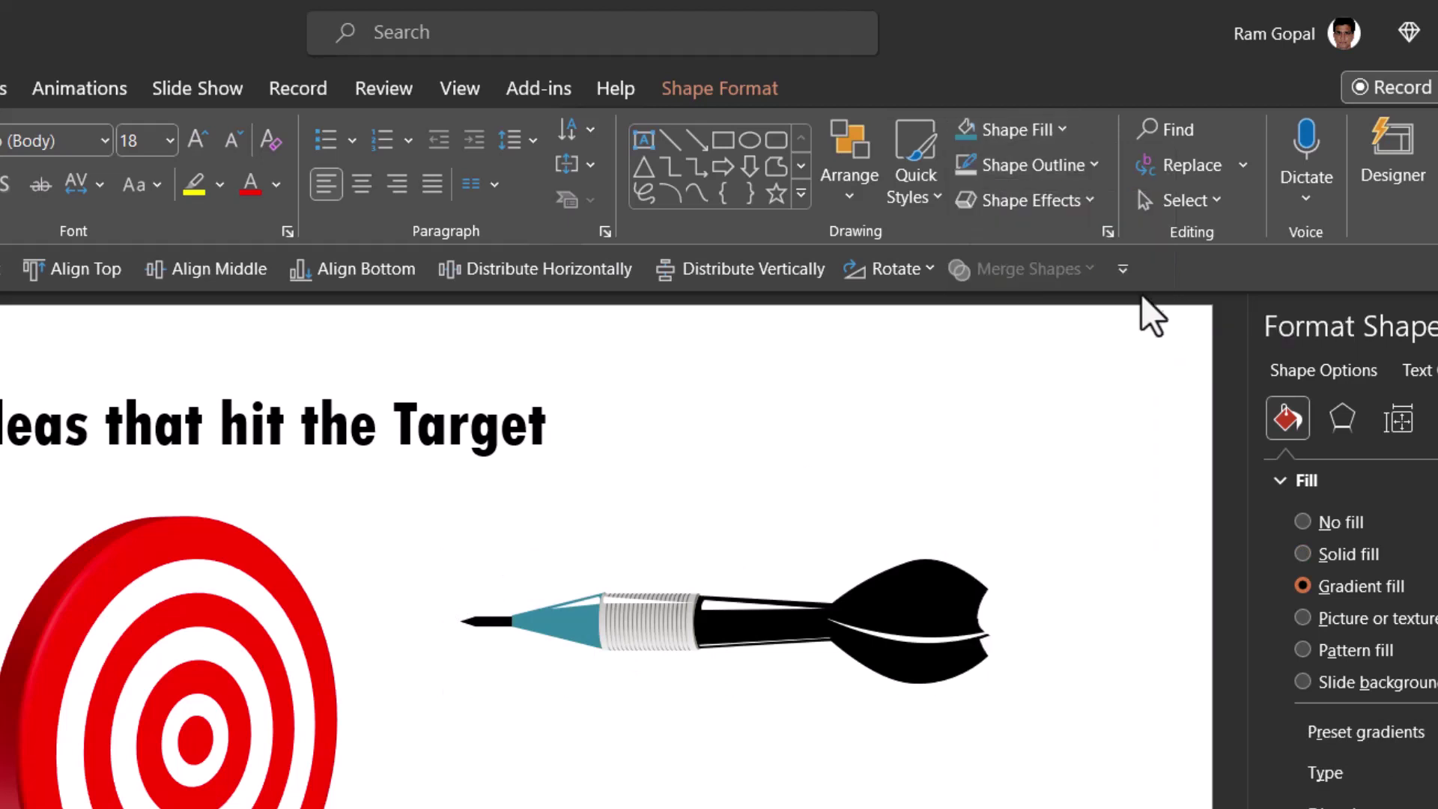
{"action": "left_click", "coordinate": [694, 650]}
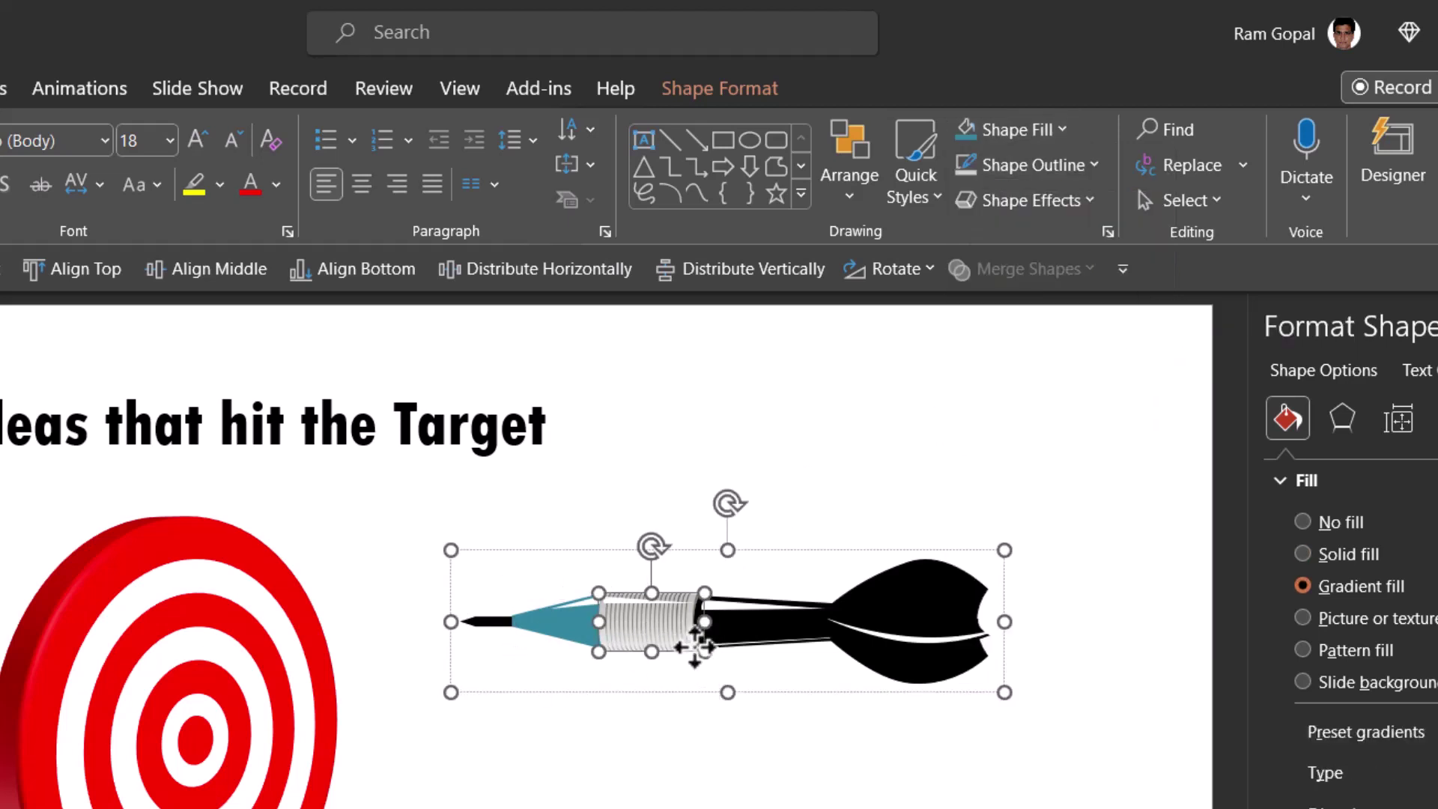
{"action": "left_click", "coordinate": [1029, 135]}
{"action": "left_click", "coordinate": [1140, 307]}
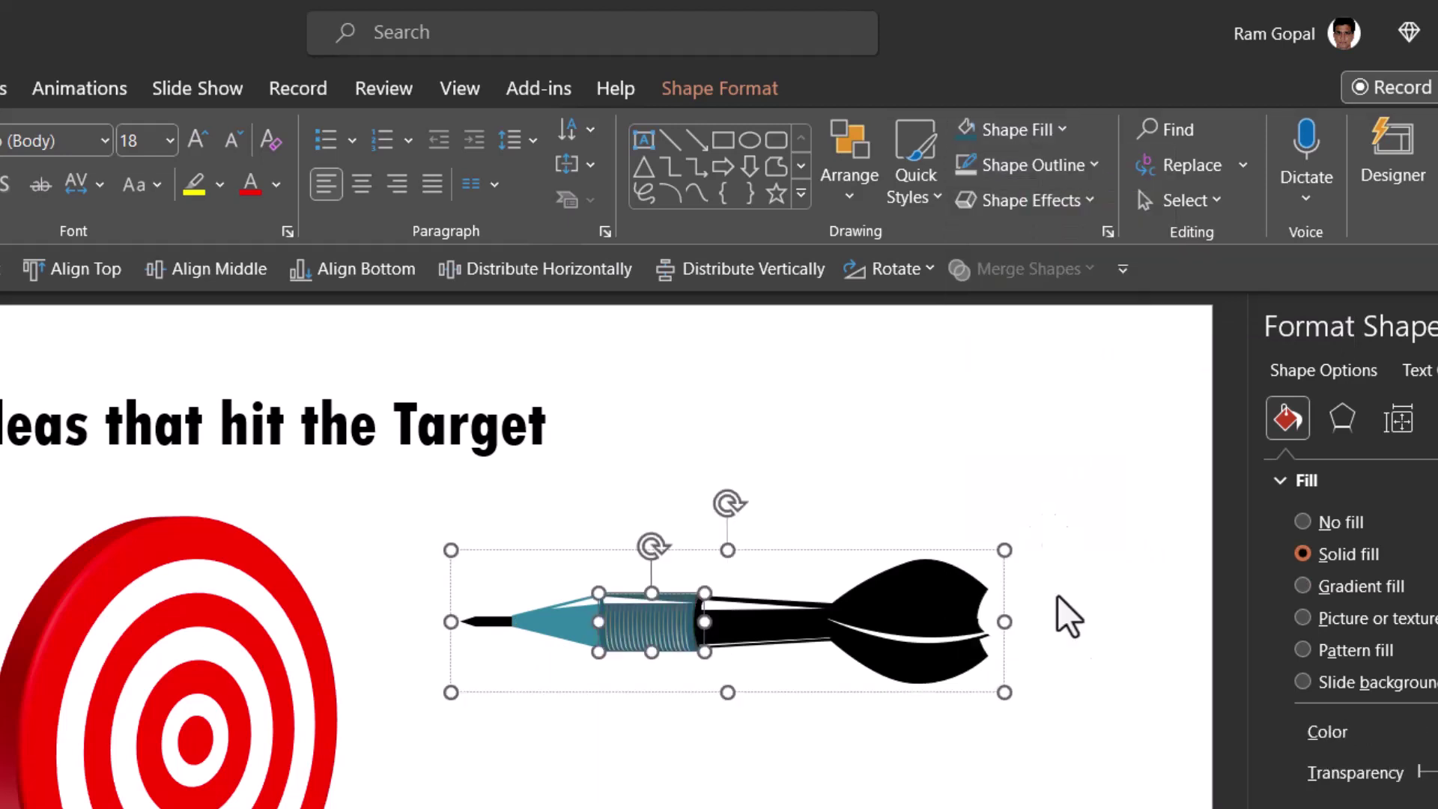
{"action": "left_click", "coordinate": [1086, 690]}
Select all the dart's pieces together and shrink the dart to a smaller size
{"action": "left_click_drag", "start_coordinate": [1125, 808], "coordinate": [333, 454]}
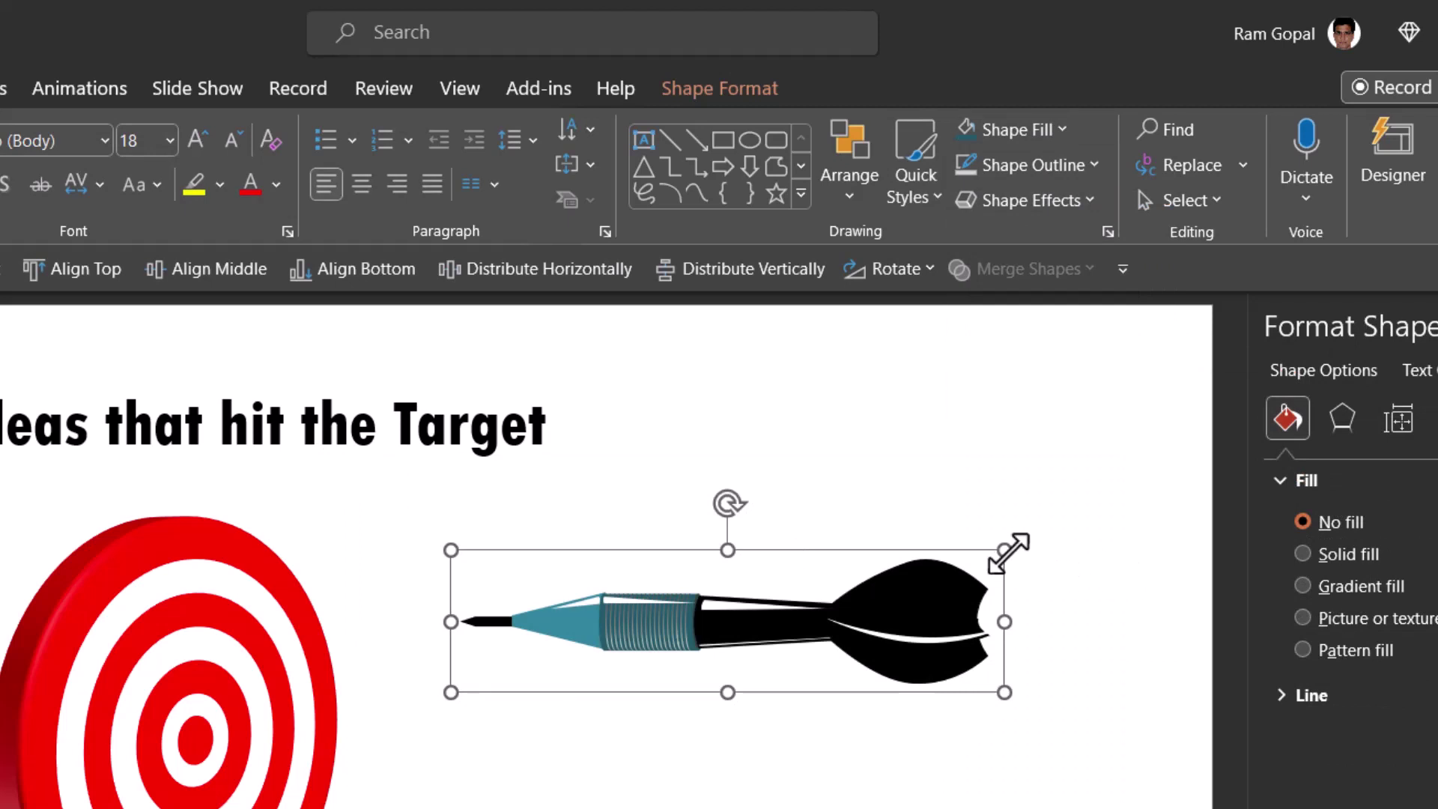
{"action": "left_click_drag", "start_coordinate": [1005, 551], "coordinate": [718, 636]}
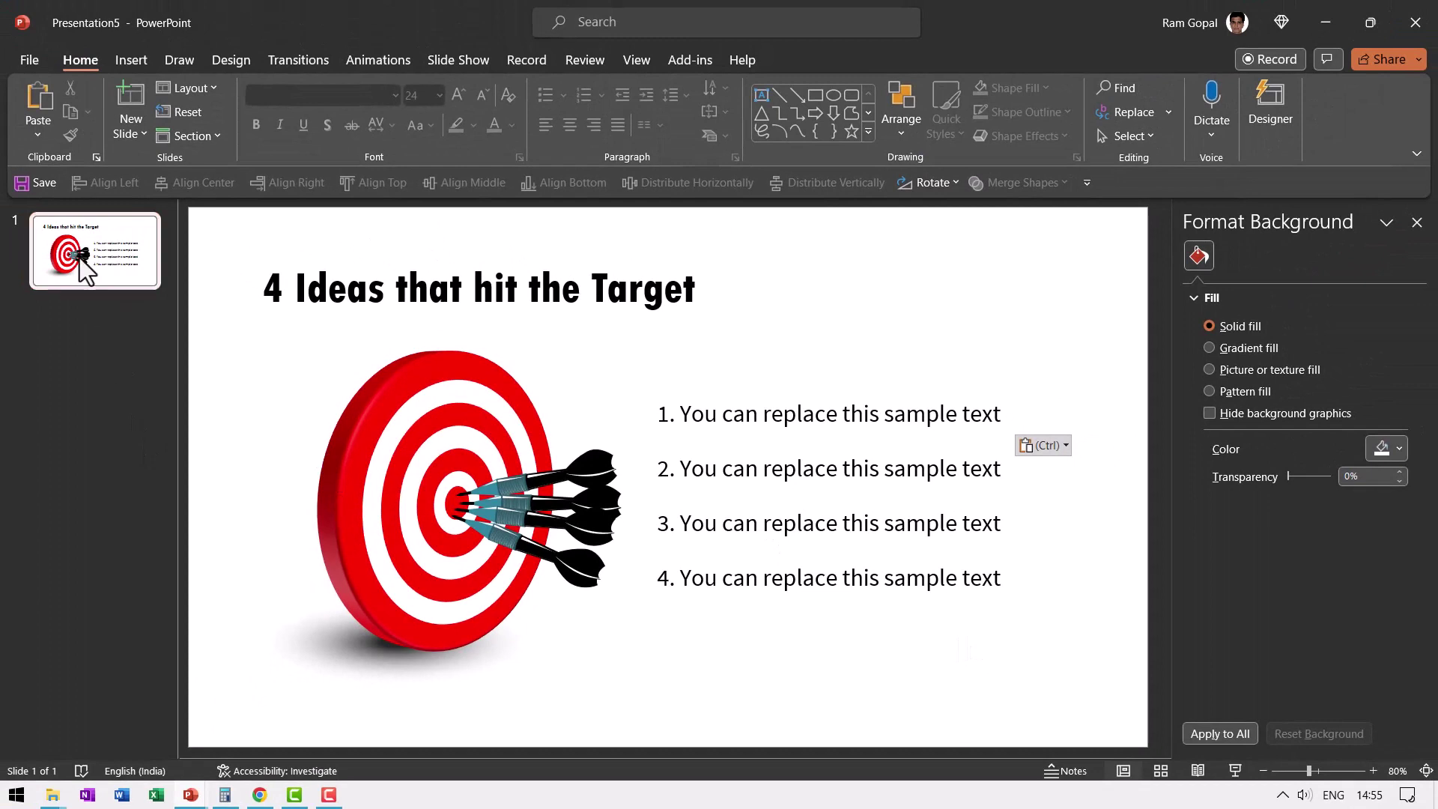
Duplicate slide 1 and set the view to 60% to show space around the slide
{"action": "right_click", "coordinate": [97, 275]}
{"action": "key", "text": "Escape"}
{"action": "key", "text": "ctrl+d"}
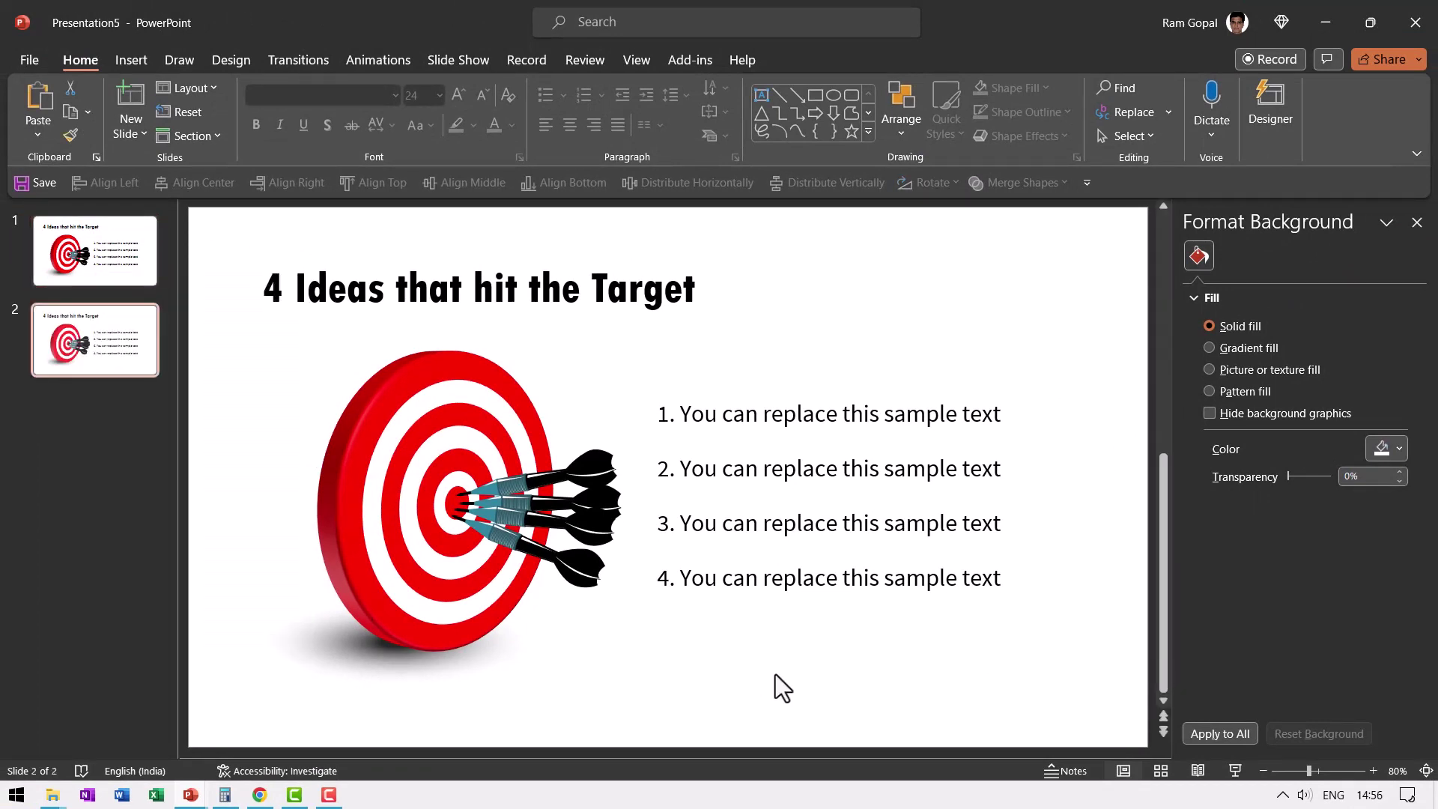
{"action": "left_click", "coordinate": [1264, 771]}
{"action": "left_click", "coordinate": [1264, 770]}
{"action": "left_click", "coordinate": [1264, 771]}
{"action": "left_click", "coordinate": [1264, 771]}
{"action": "left_click", "coordinate": [1264, 771]}
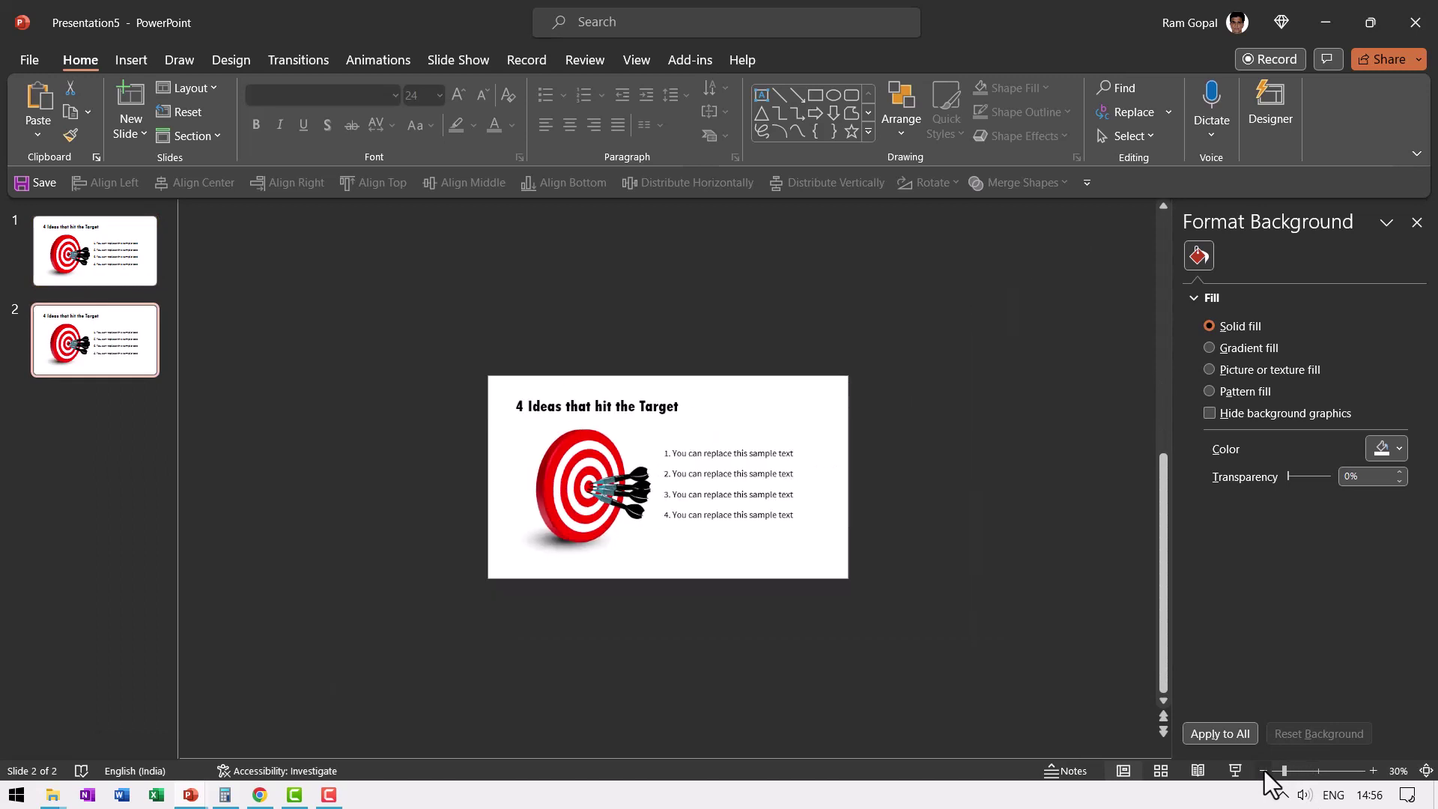
{"action": "left_click", "coordinate": [914, 494]}
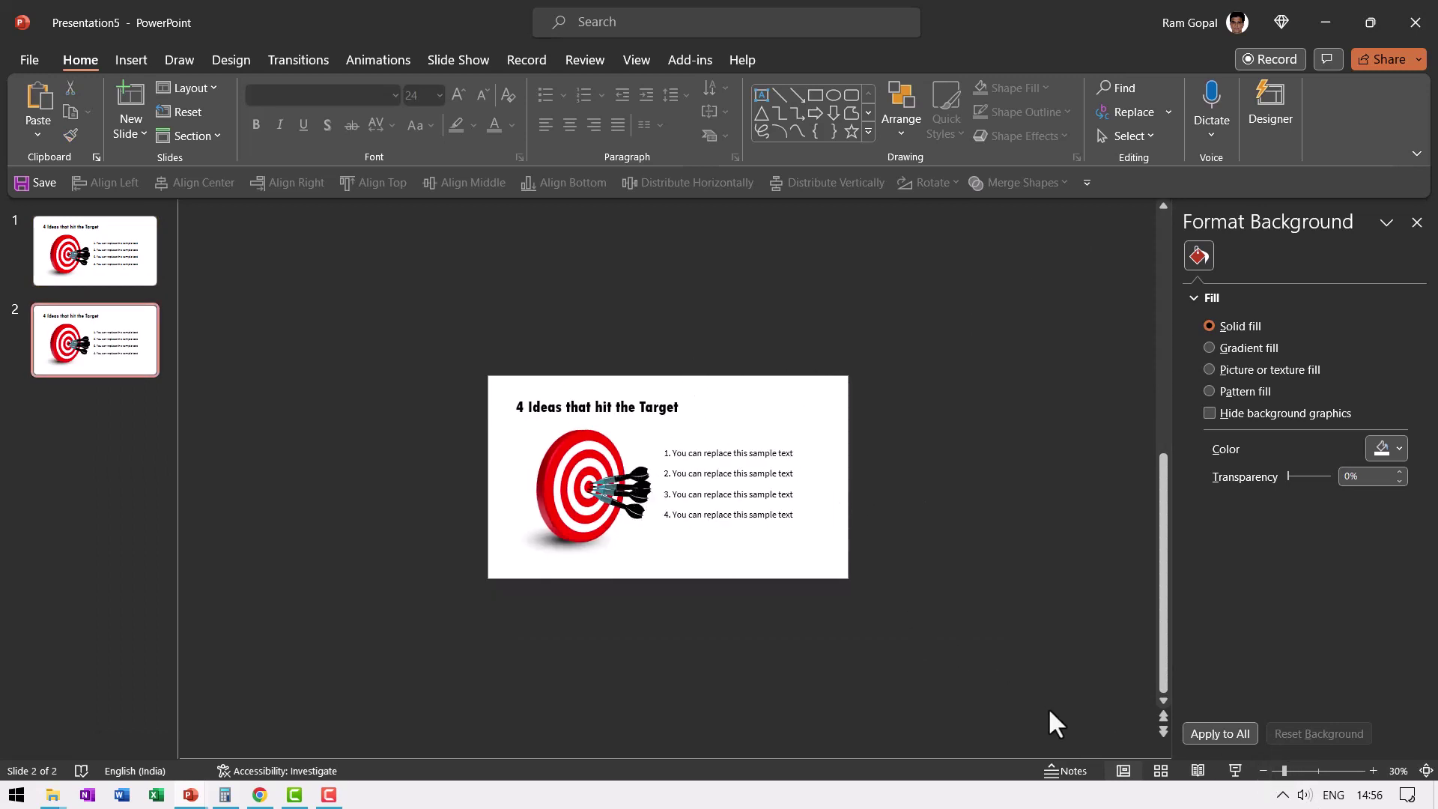
{"action": "left_click", "coordinate": [1375, 770]}
{"action": "left_click", "coordinate": [1375, 770]}
{"action": "left_click", "coordinate": [1375, 770]}
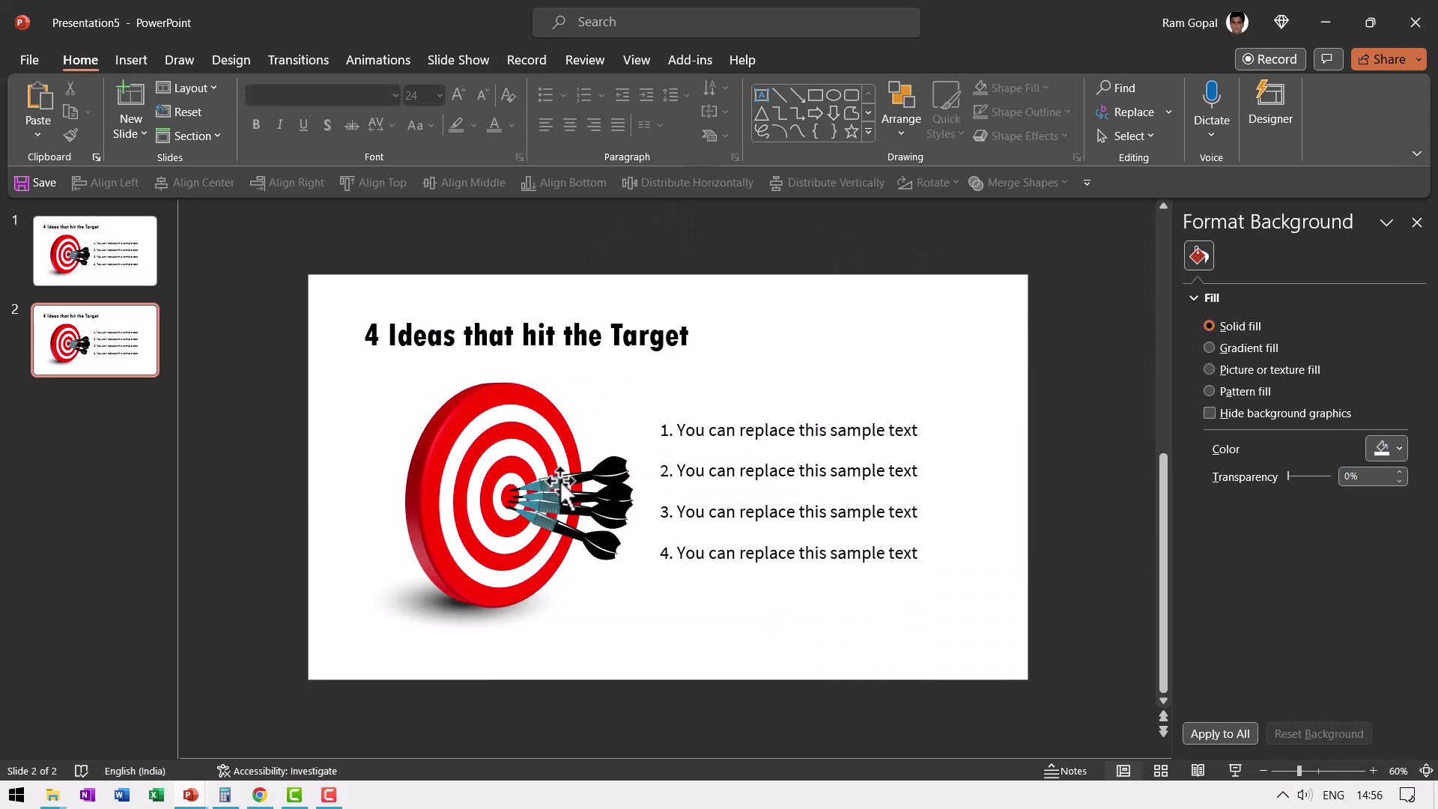
Park the four darts beyond the slide edges and delete the four numbered text lines
{"action": "left_click_drag", "start_coordinate": [558, 483], "coordinate": [989, 240]}
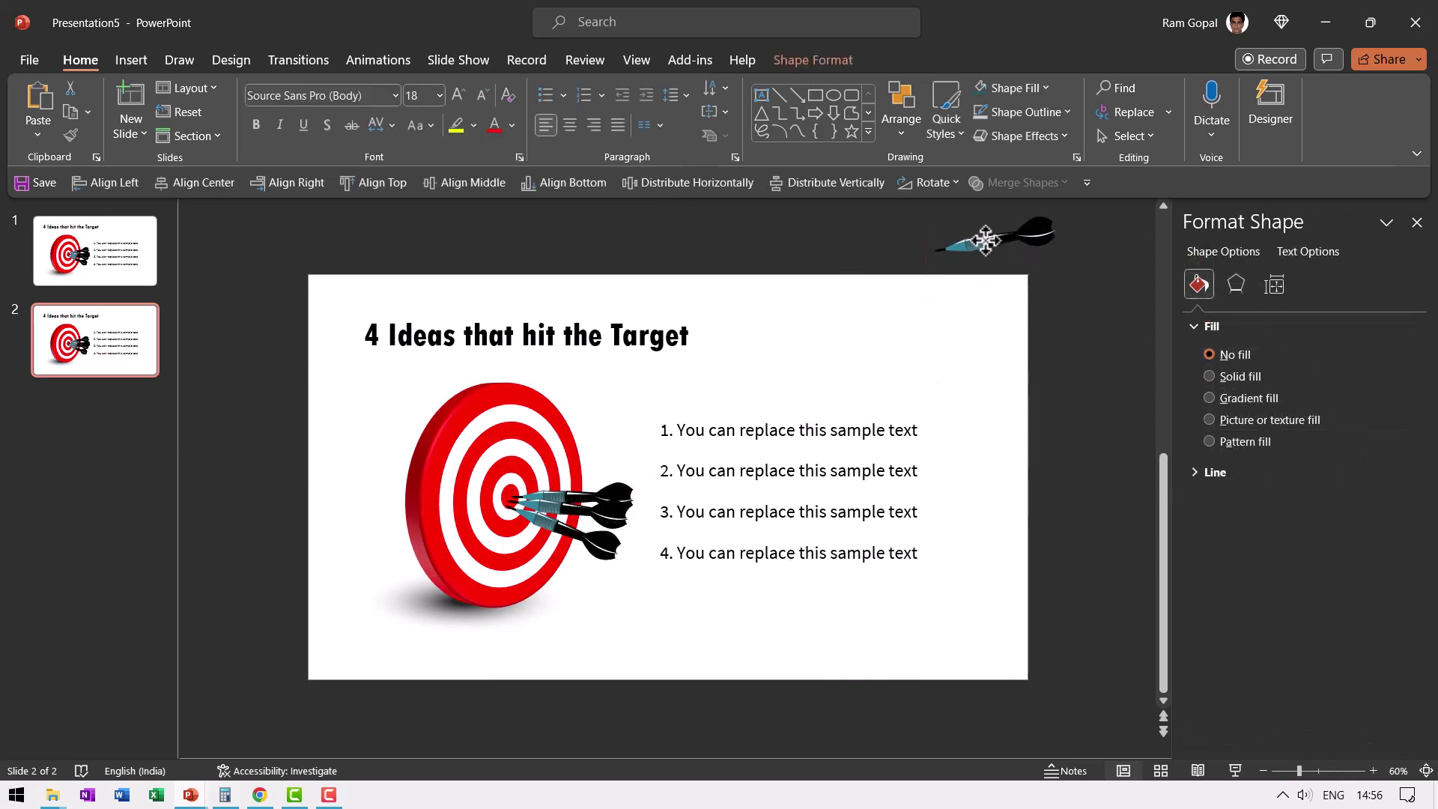
{"action": "scroll", "coordinate": [572, 496], "scroll_direction": "up", "scroll_amount": 1}
{"action": "scroll", "coordinate": [572, 496], "scroll_direction": "down", "scroll_amount": 1}
{"action": "left_click_drag", "start_coordinate": [573, 496], "coordinate": [1089, 397]}
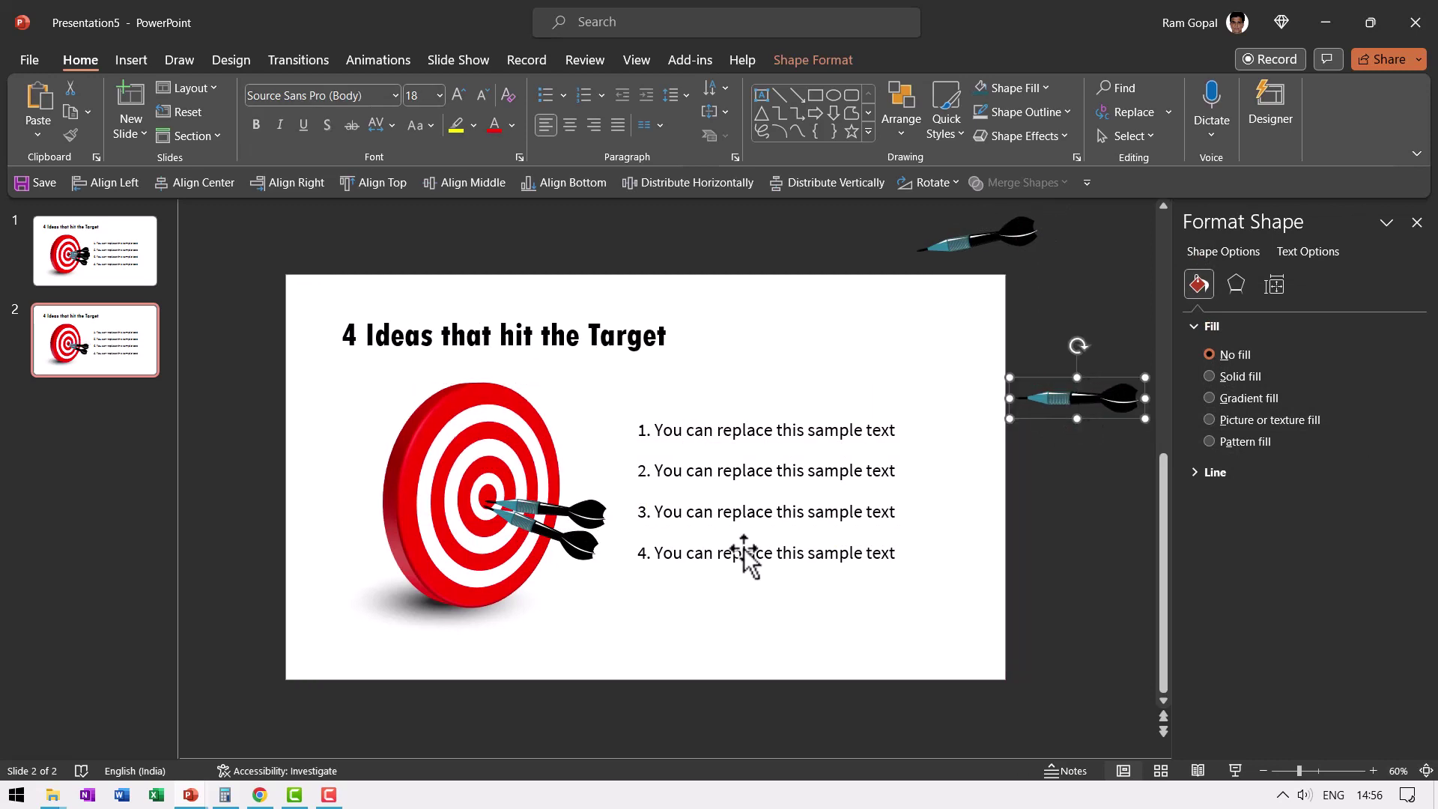
{"action": "left_click_drag", "start_coordinate": [541, 526], "coordinate": [1093, 546]}
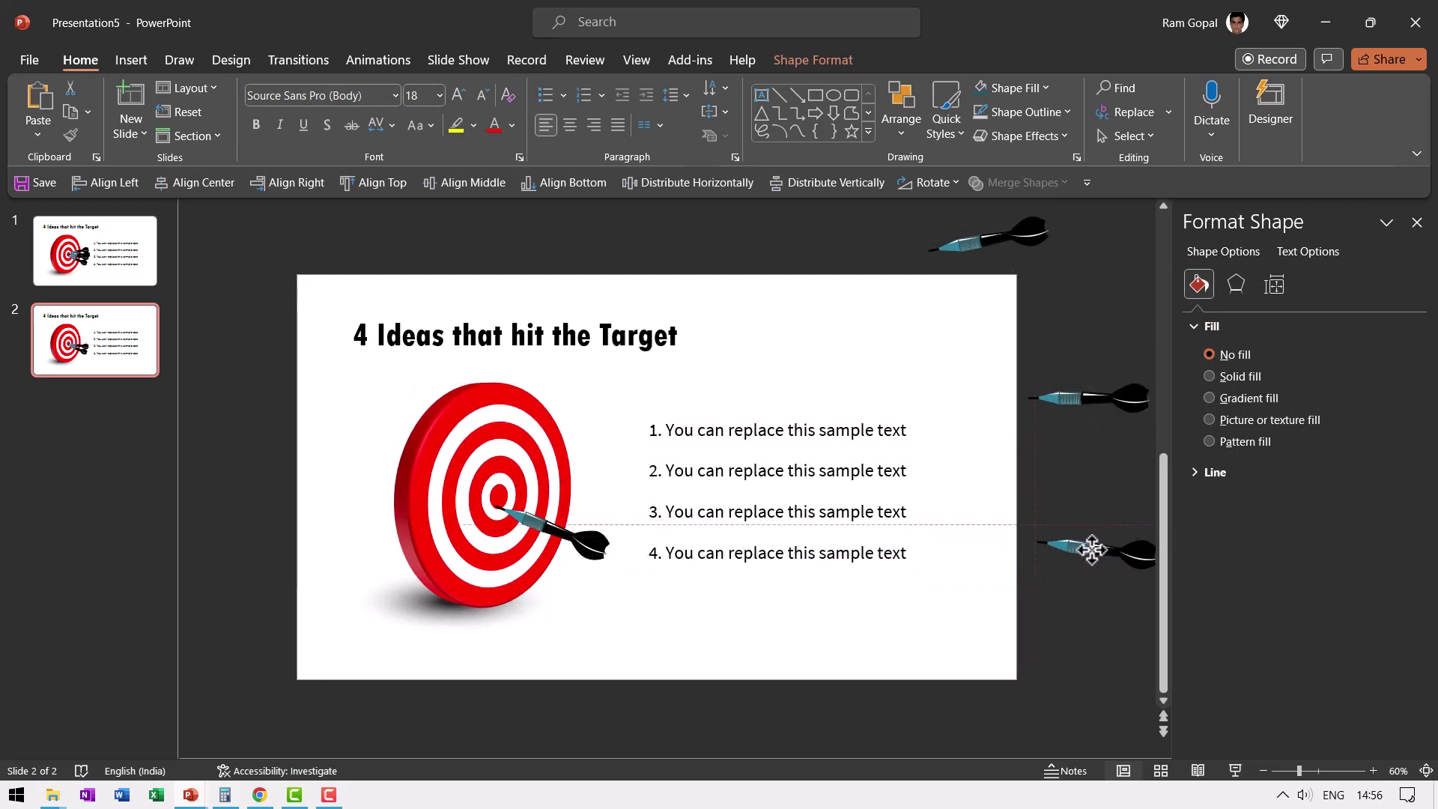
{"action": "left_click_drag", "start_coordinate": [550, 550], "coordinate": [945, 736]}
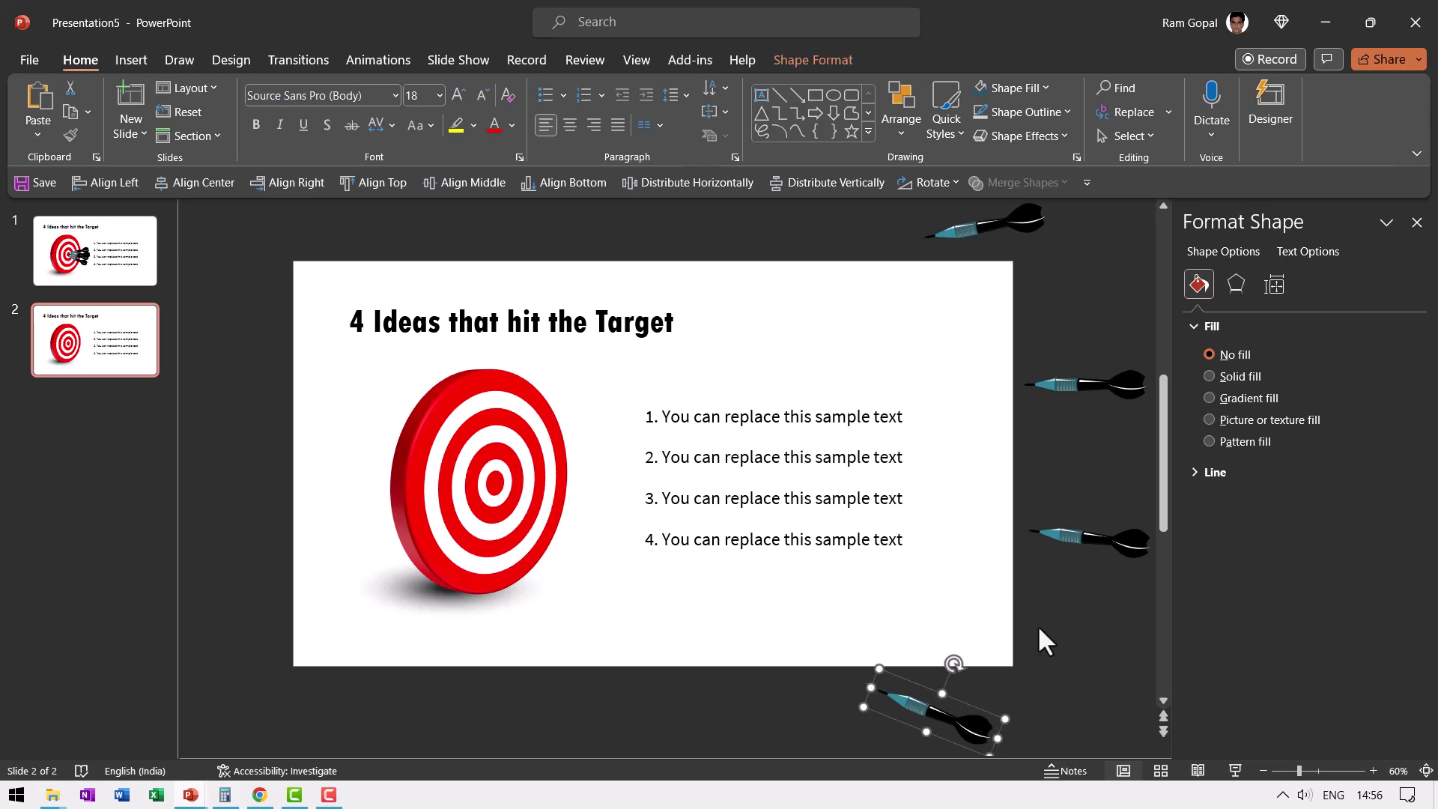
{"action": "left_click_drag", "start_coordinate": [1032, 627], "coordinate": [611, 374]}
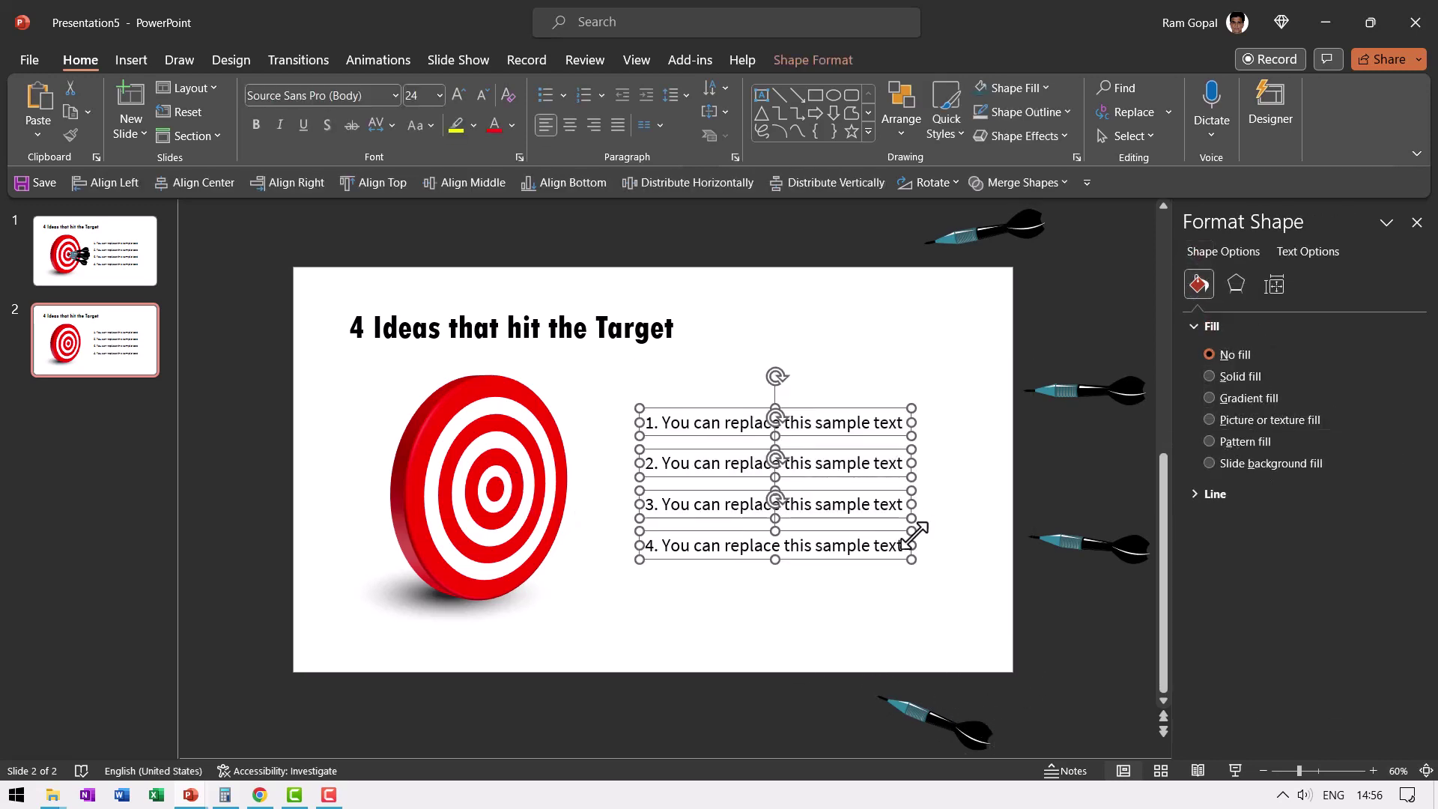
{"action": "key", "text": "Delete"}
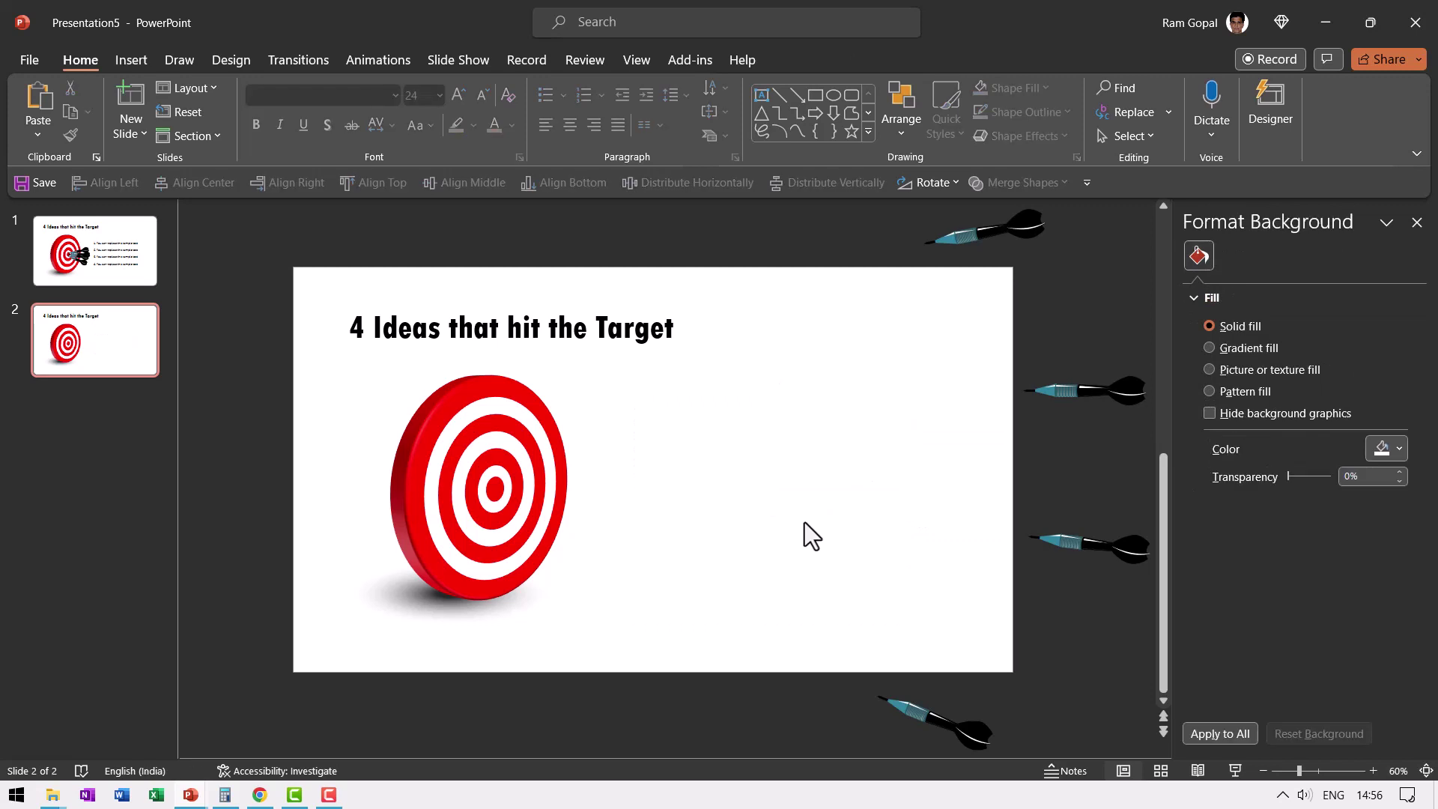
Duplicate slide 2 and give the copy a Morph transition lasting 1 second
{"action": "right_click", "coordinate": [134, 366]}
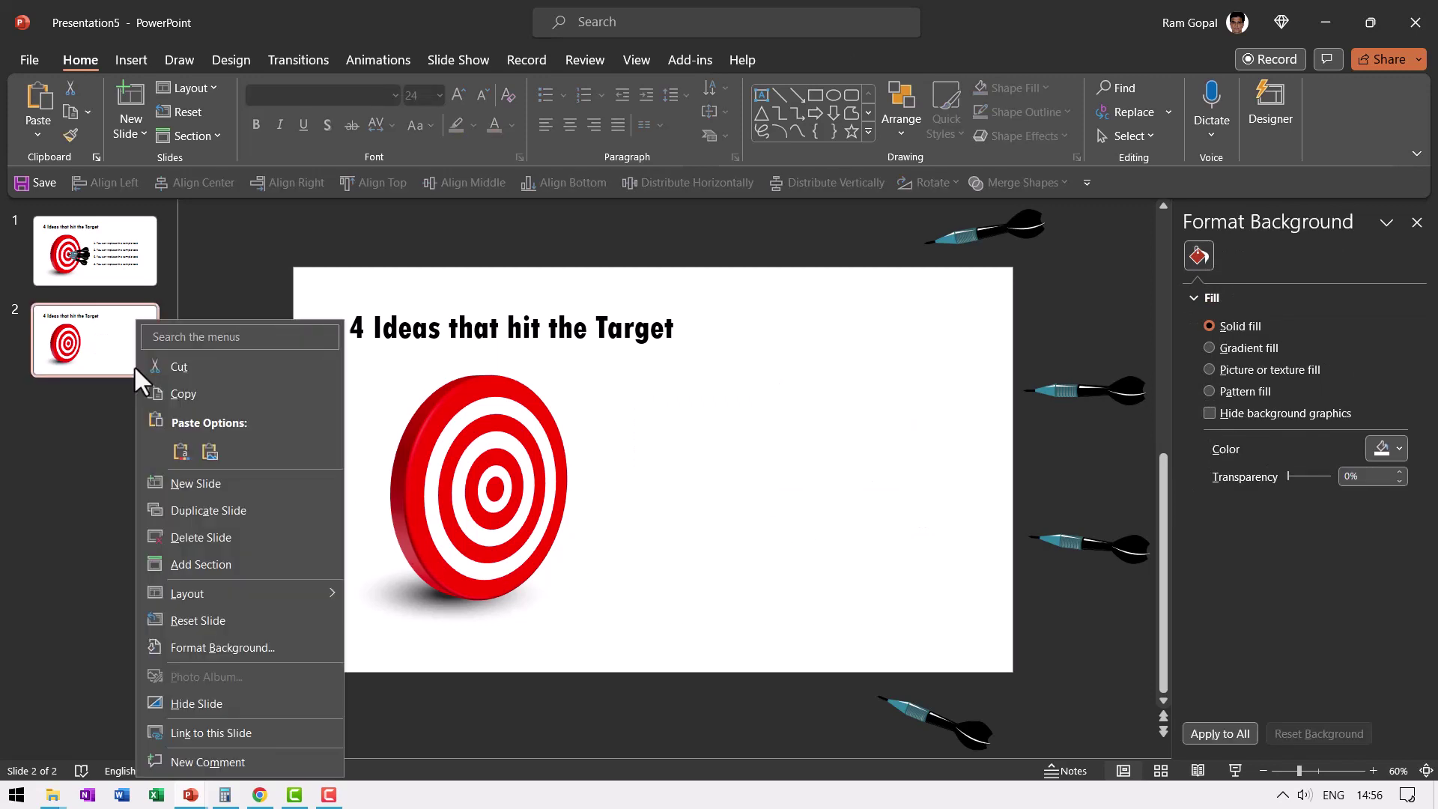
{"action": "left_click", "coordinate": [223, 515]}
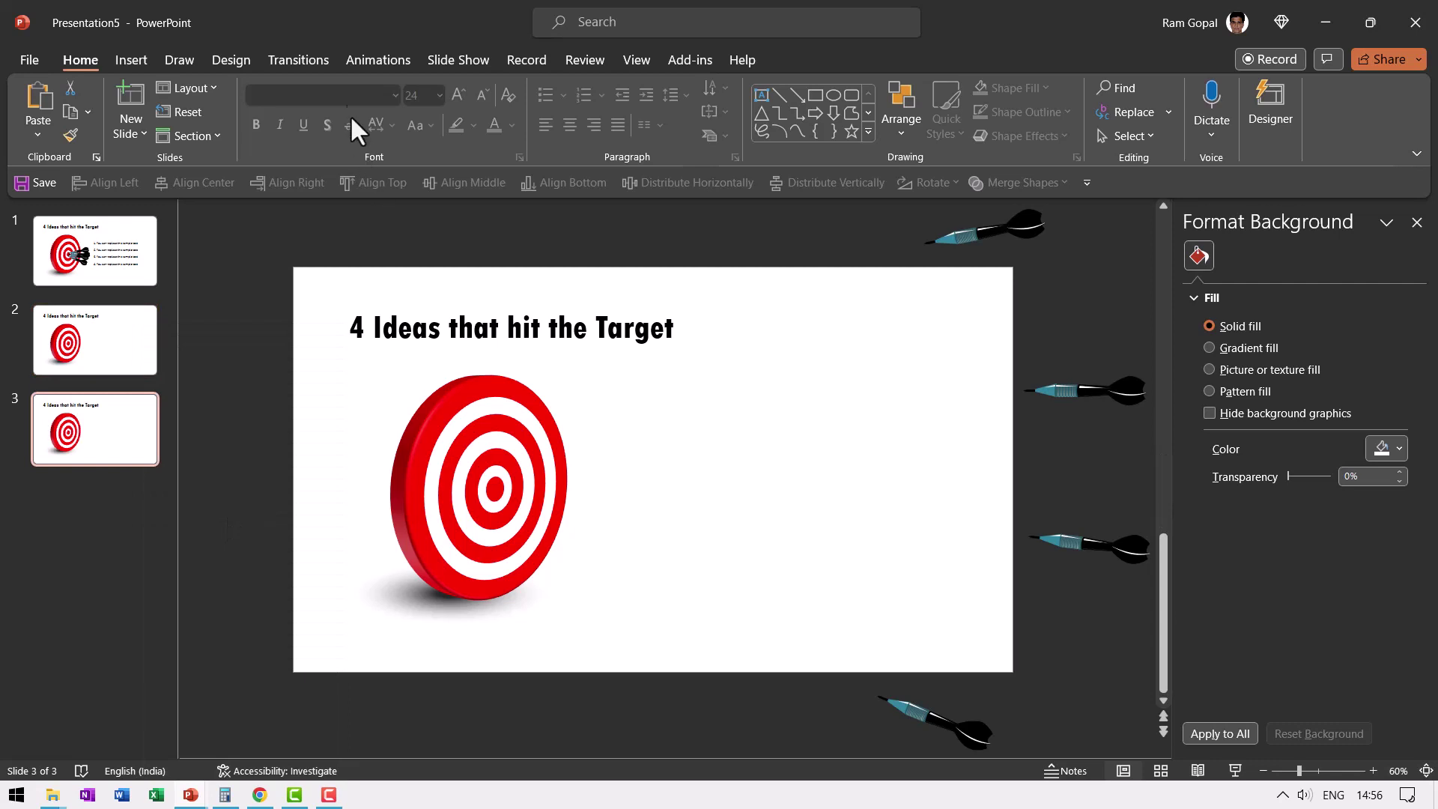
{"action": "left_click", "coordinate": [318, 65]}
{"action": "left_click", "coordinate": [205, 126]}
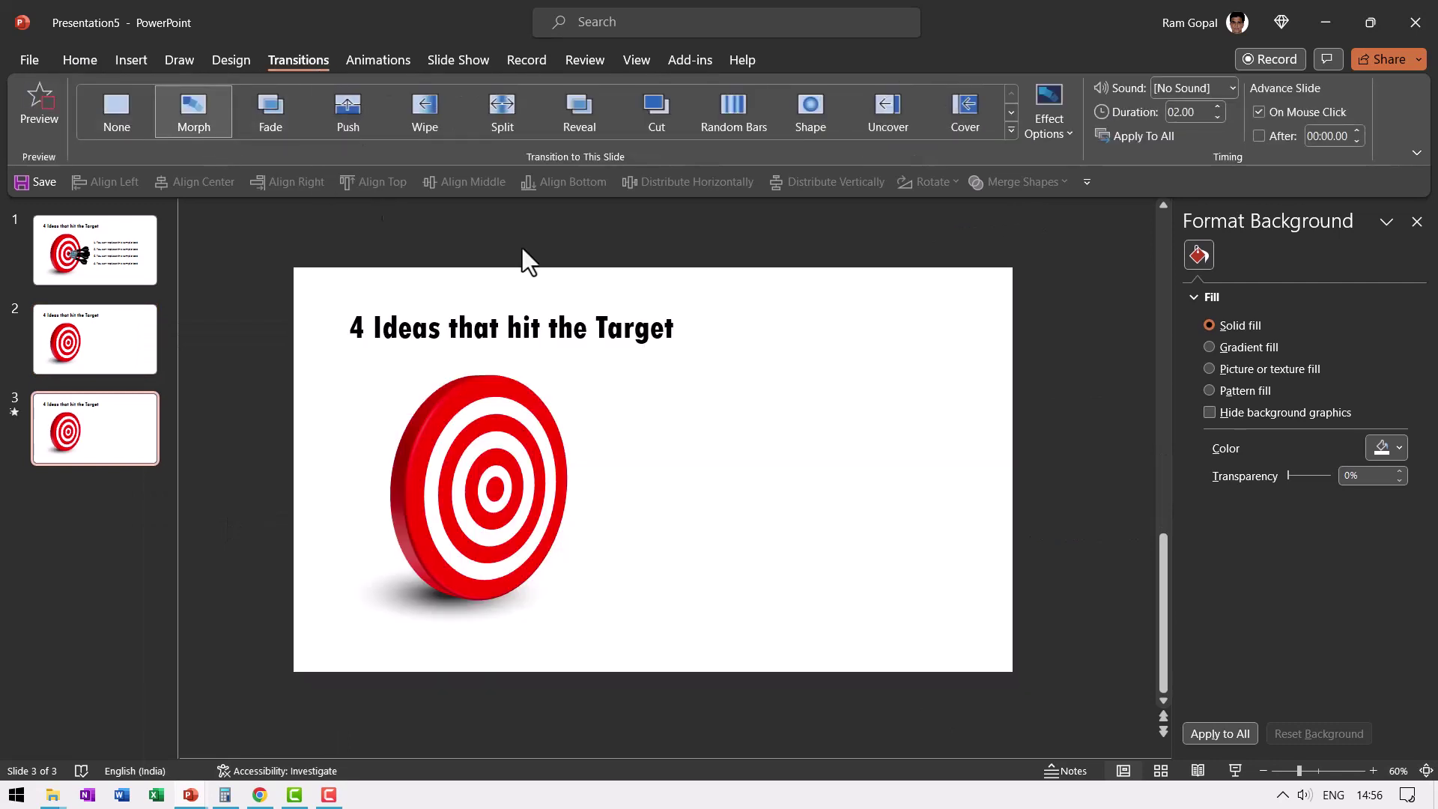
{"action": "left_click", "coordinate": [1199, 115]}
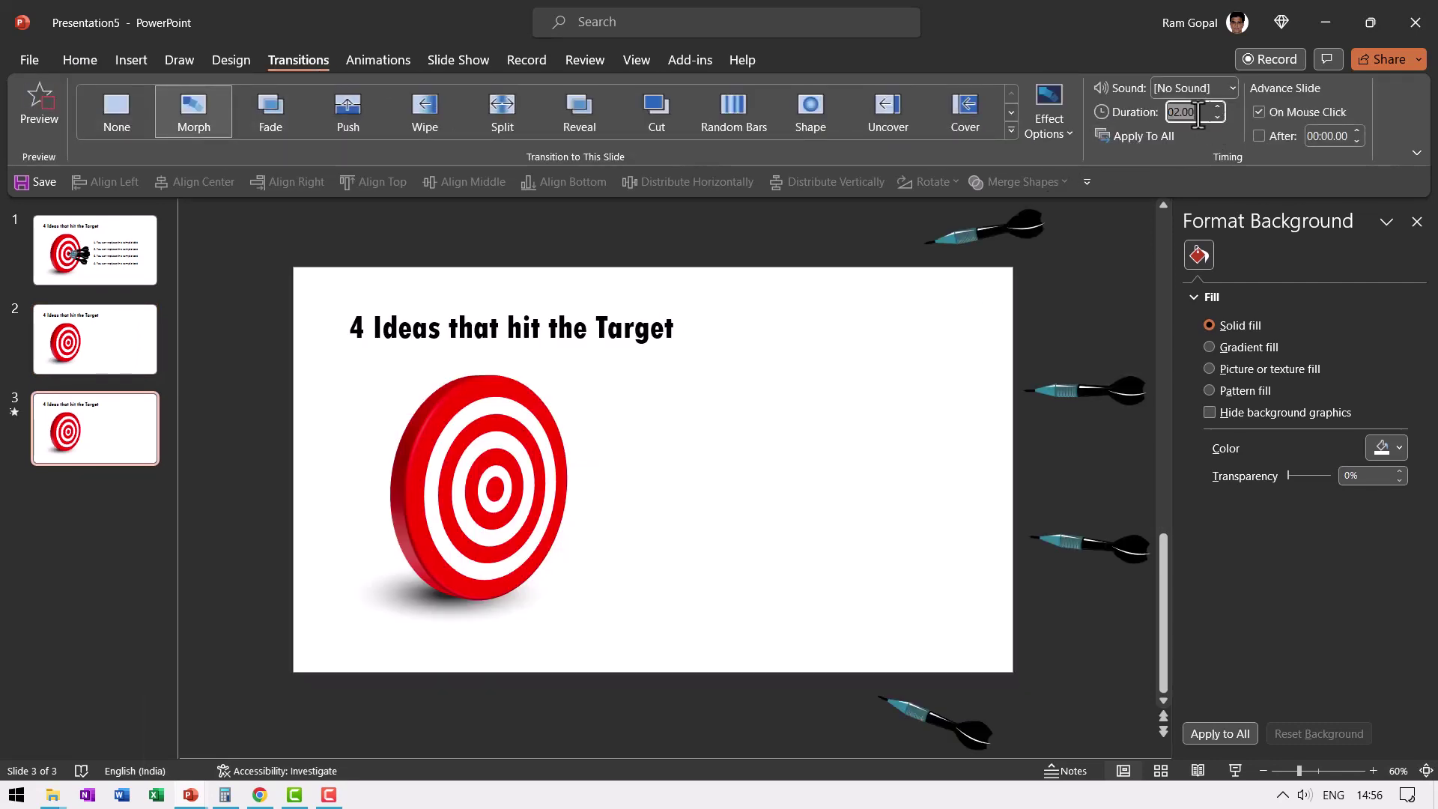
{"action": "type", "text": "1"}
{"action": "key", "text": "Return"}
Move the top dart onto the bullseye and pick slide 1's first text line to copy
{"action": "left_click_drag", "start_coordinate": [972, 236], "coordinate": [540, 475]}
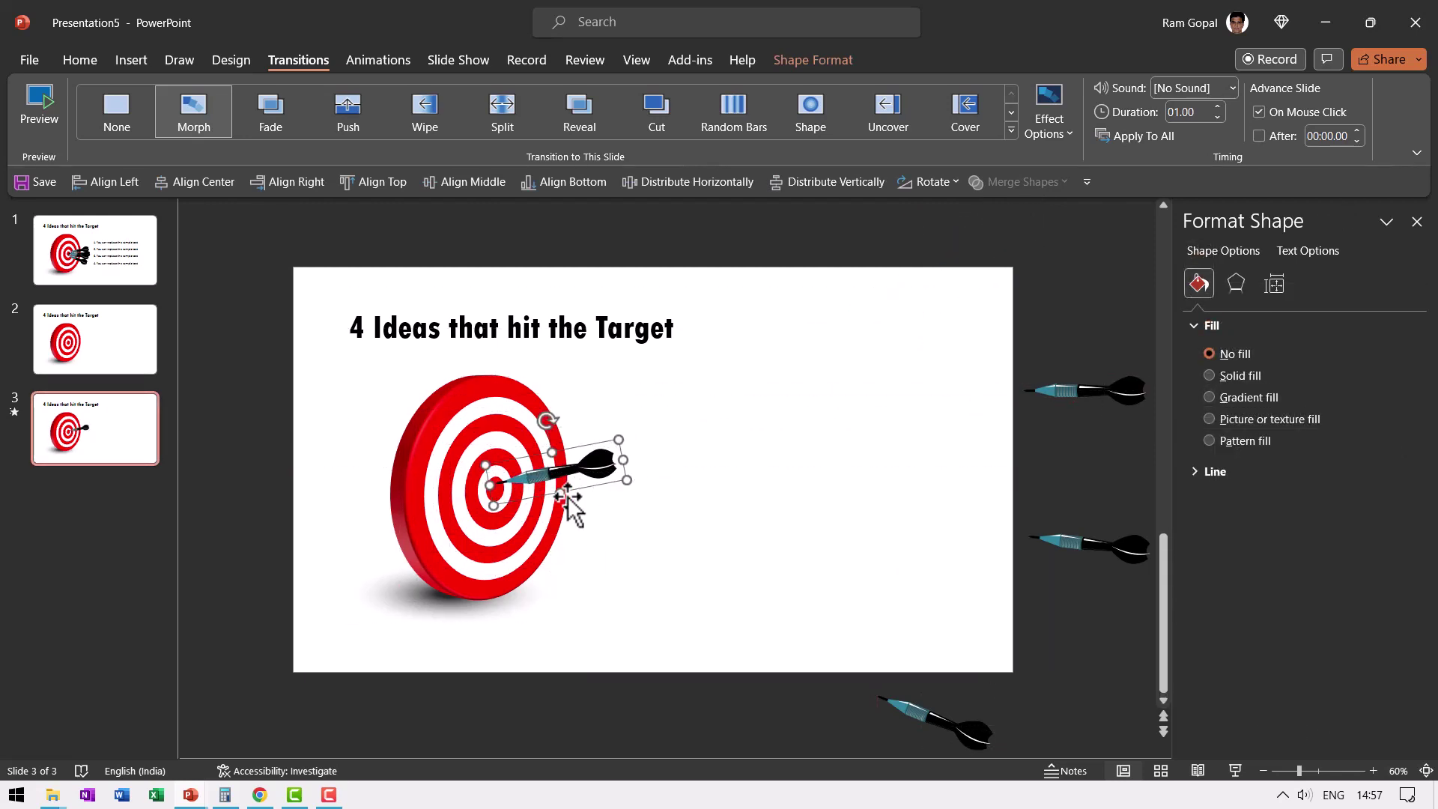
{"action": "left_click", "coordinate": [99, 276]}
{"action": "left_click", "coordinate": [848, 418]}
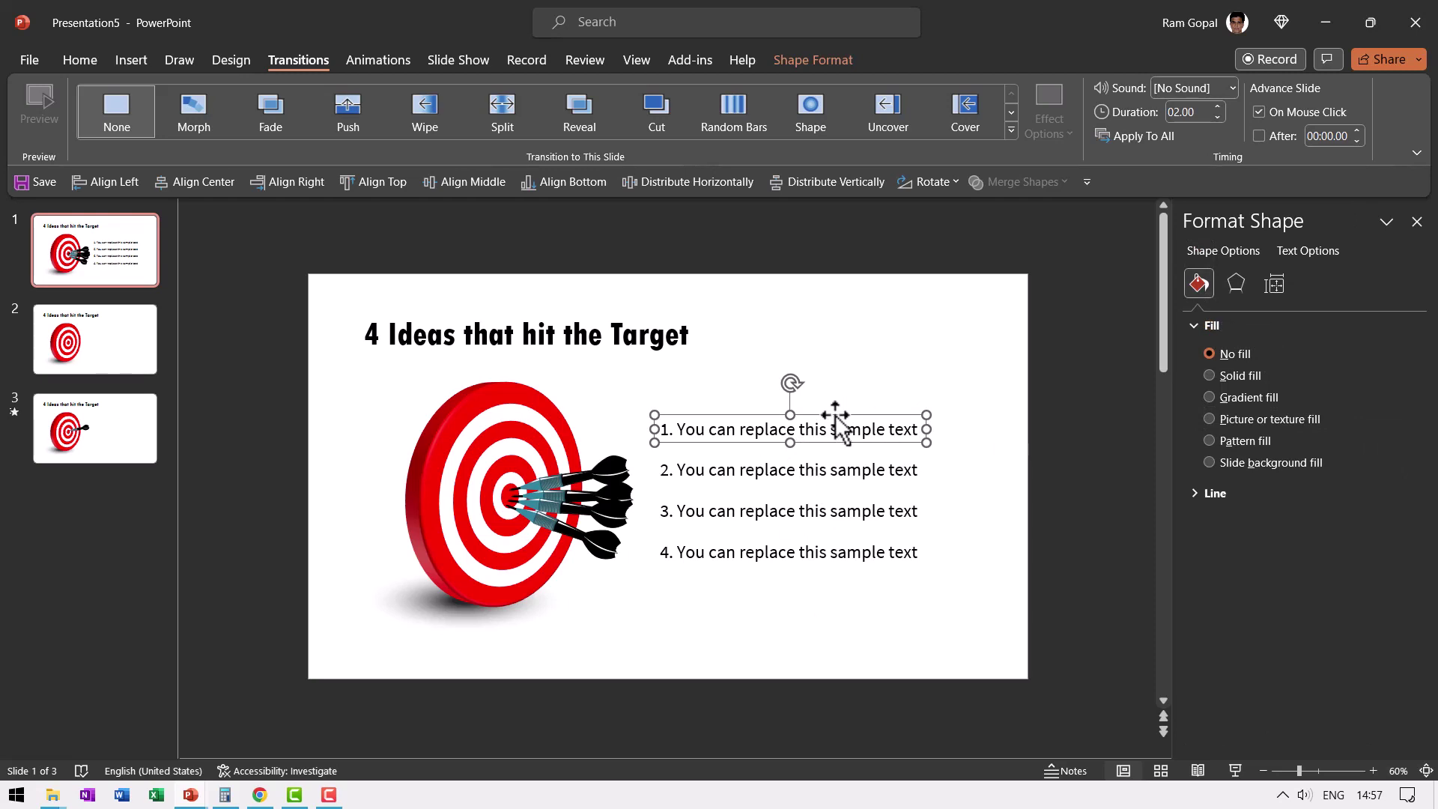
Paste the first text line onto slide 3, duplicate it as slide 4, and land a second dart
{"action": "left_click", "coordinate": [116, 431]}
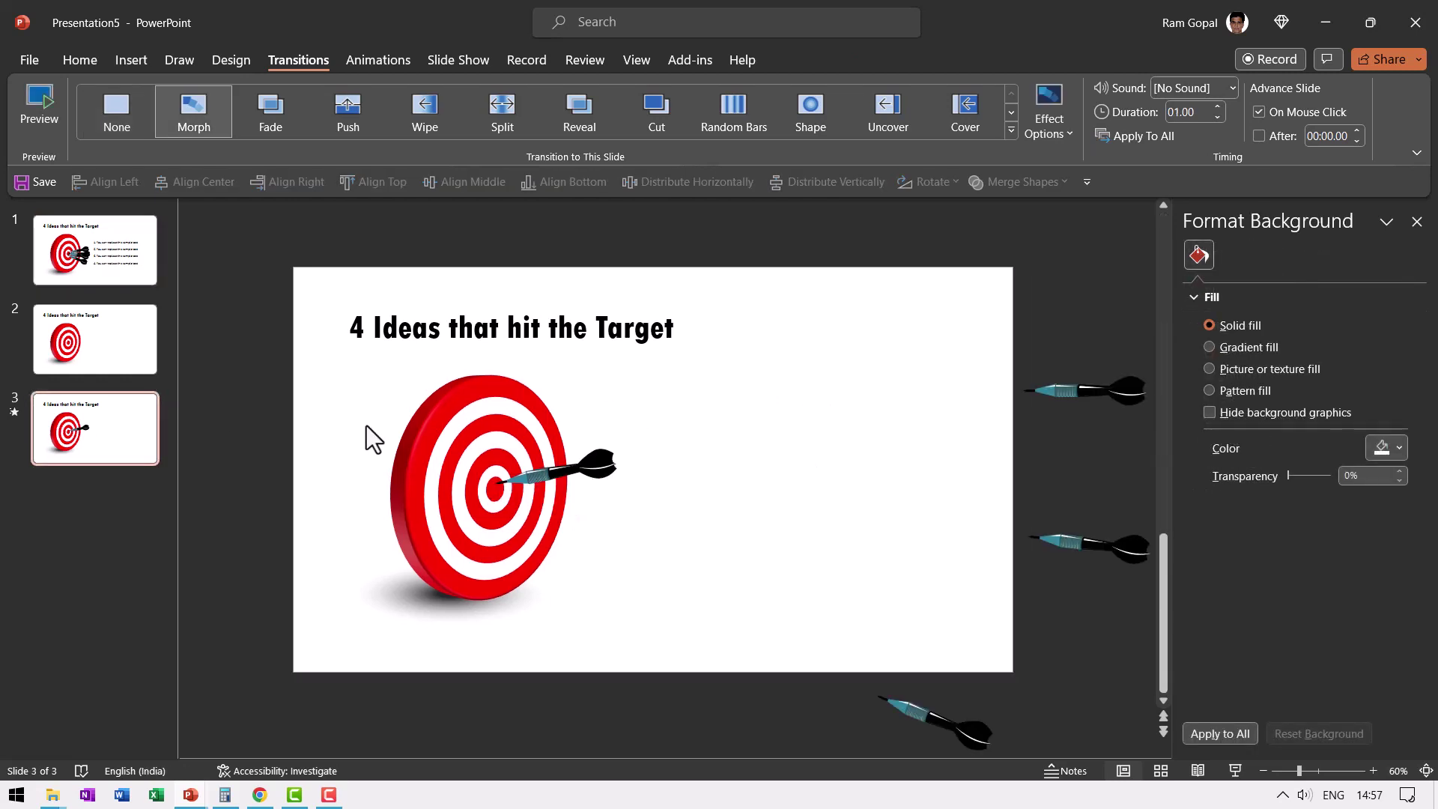
{"action": "key", "text": "ctrl+v"}
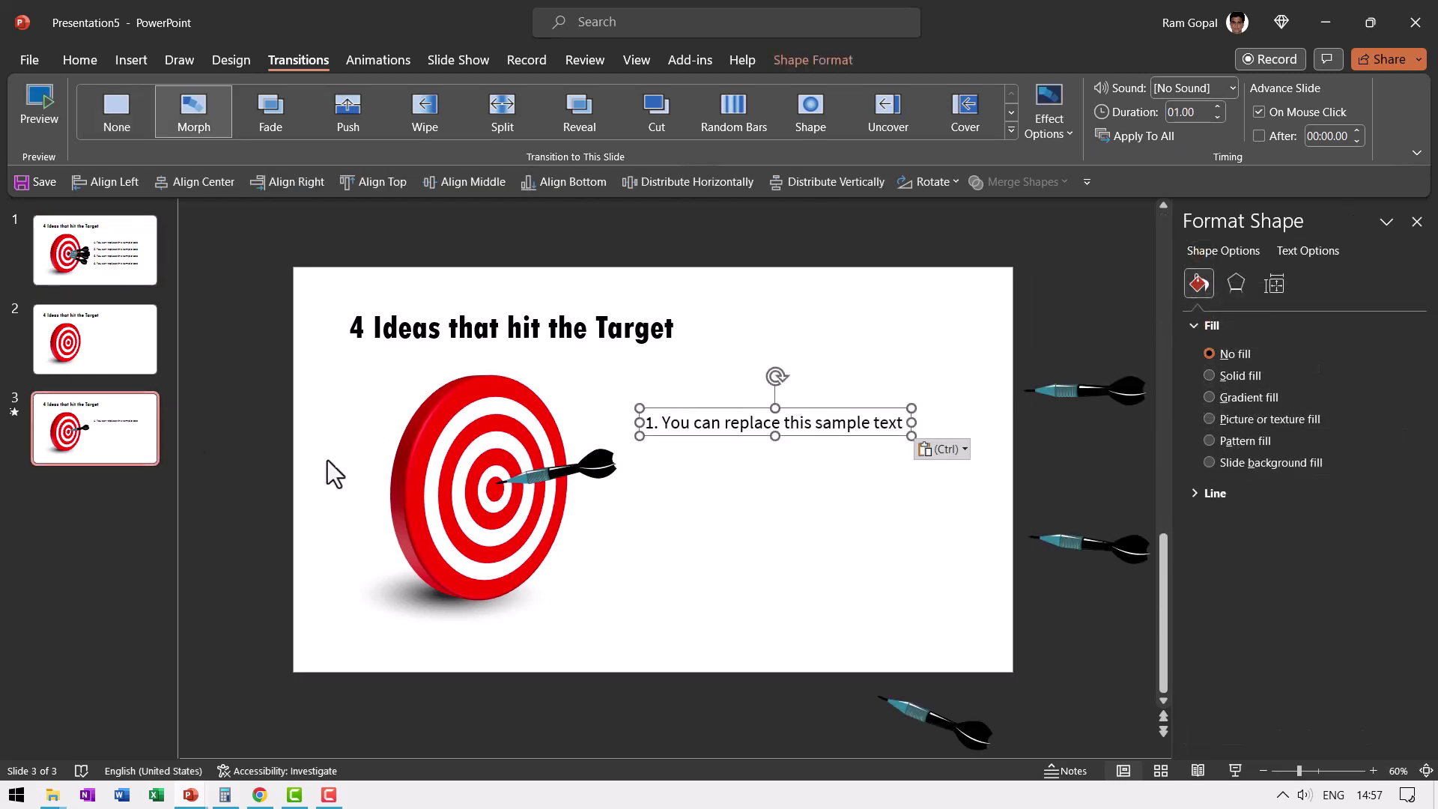
{"action": "right_click", "coordinate": [91, 443]}
{"action": "left_click", "coordinate": [176, 517]}
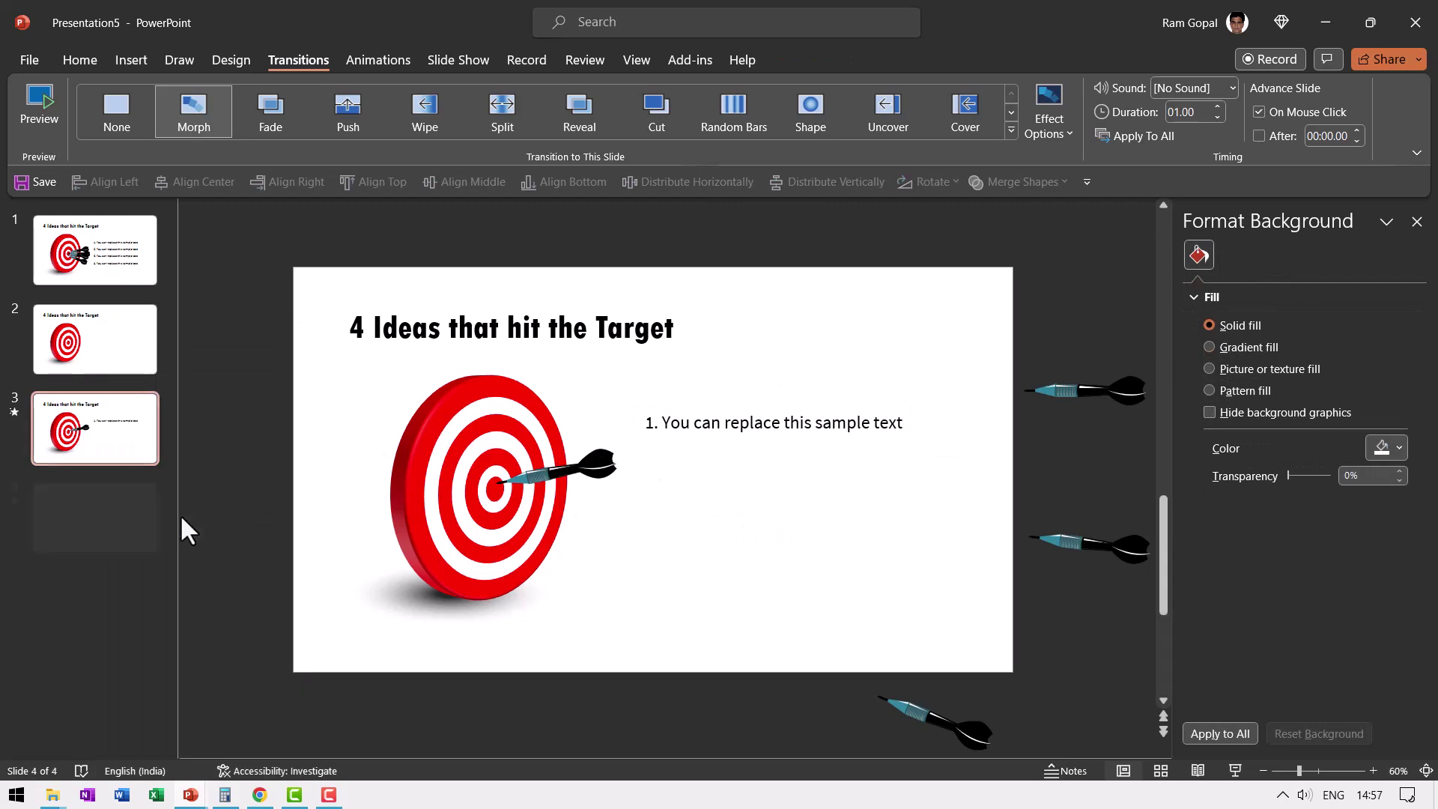
{"action": "left_click_drag", "start_coordinate": [918, 718], "coordinate": [534, 516]}
Bring slide 1's second text line onto slide 4, duplicate it as slide 5, and land a third dart
{"action": "left_click", "coordinate": [129, 255]}
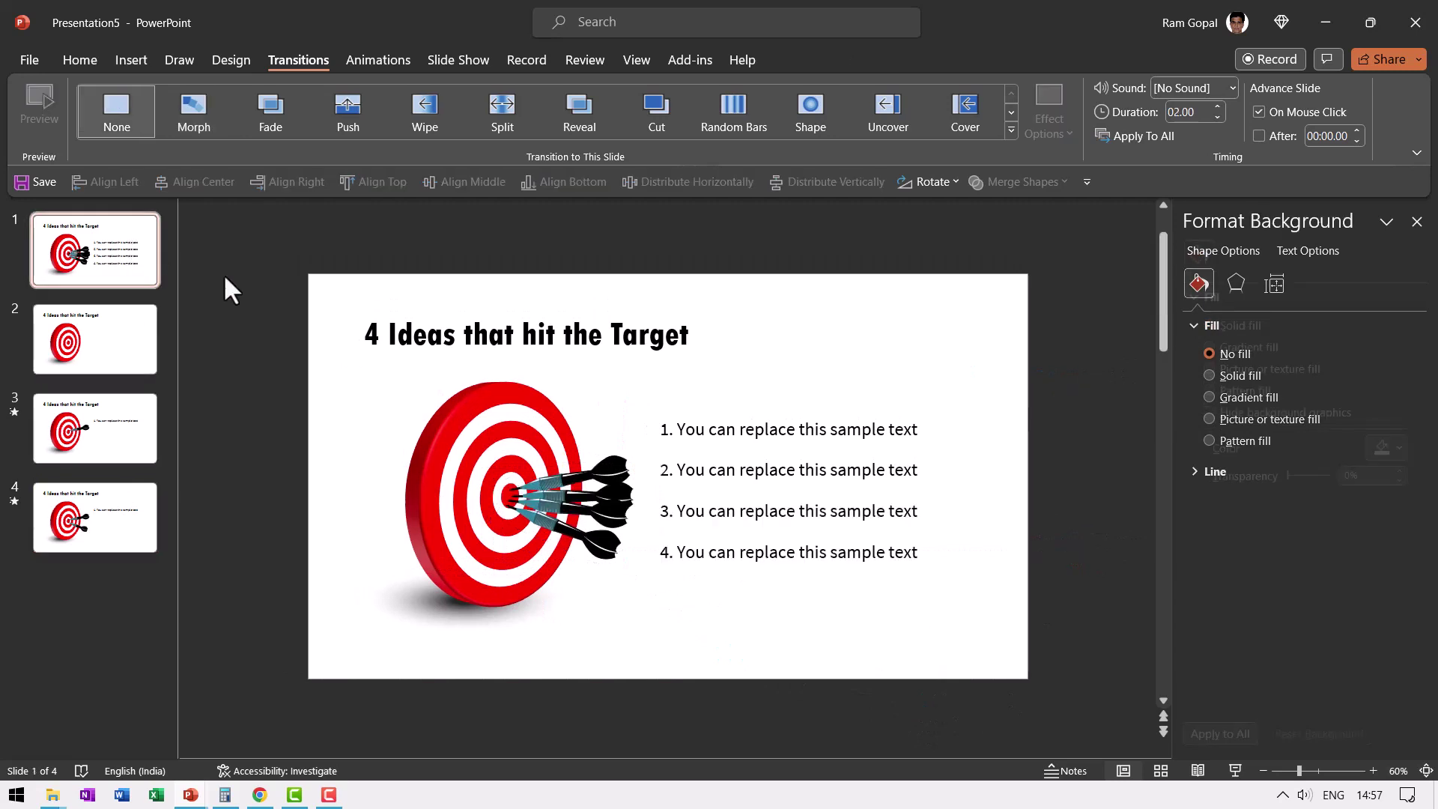
{"action": "left_click", "coordinate": [886, 485]}
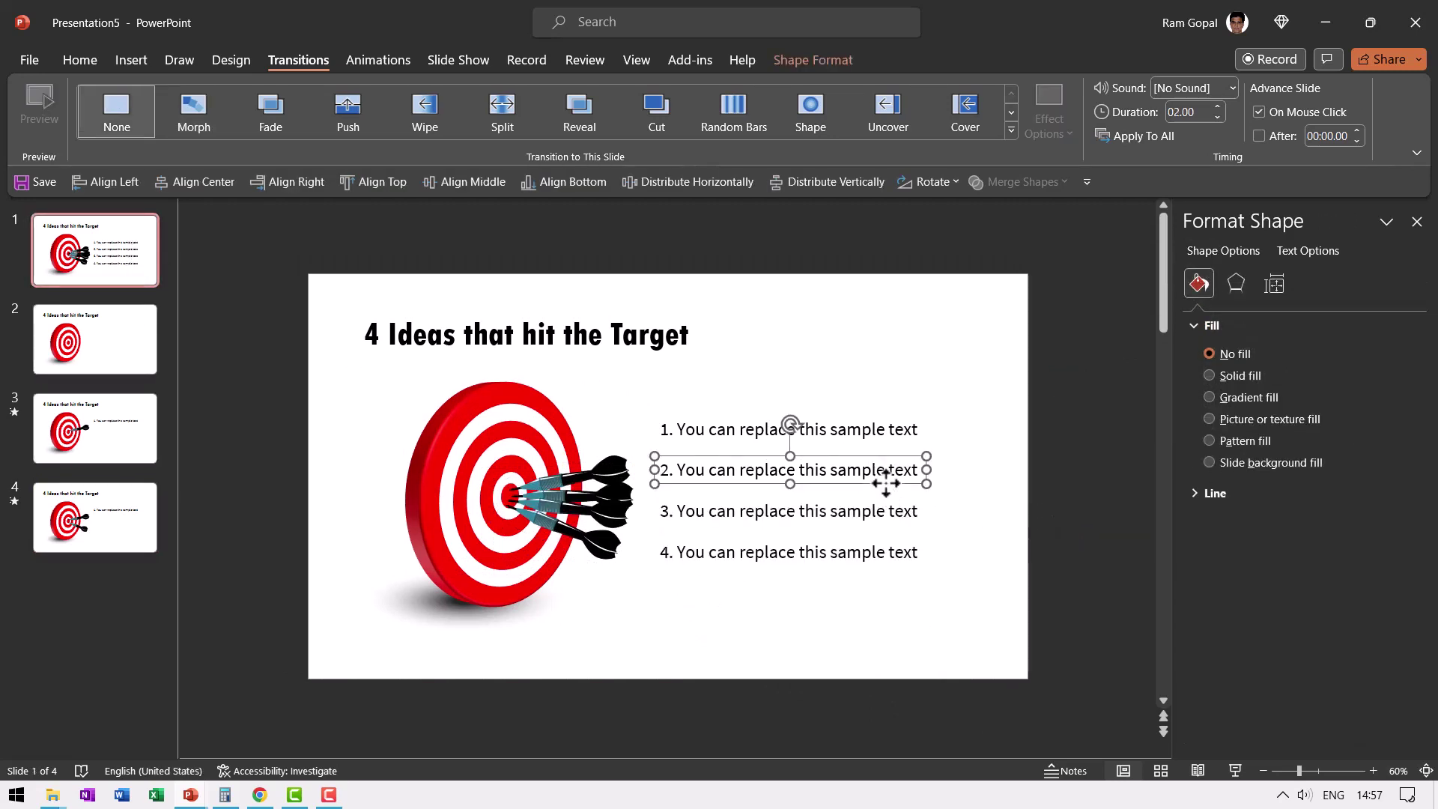
{"action": "left_click", "coordinate": [140, 519]}
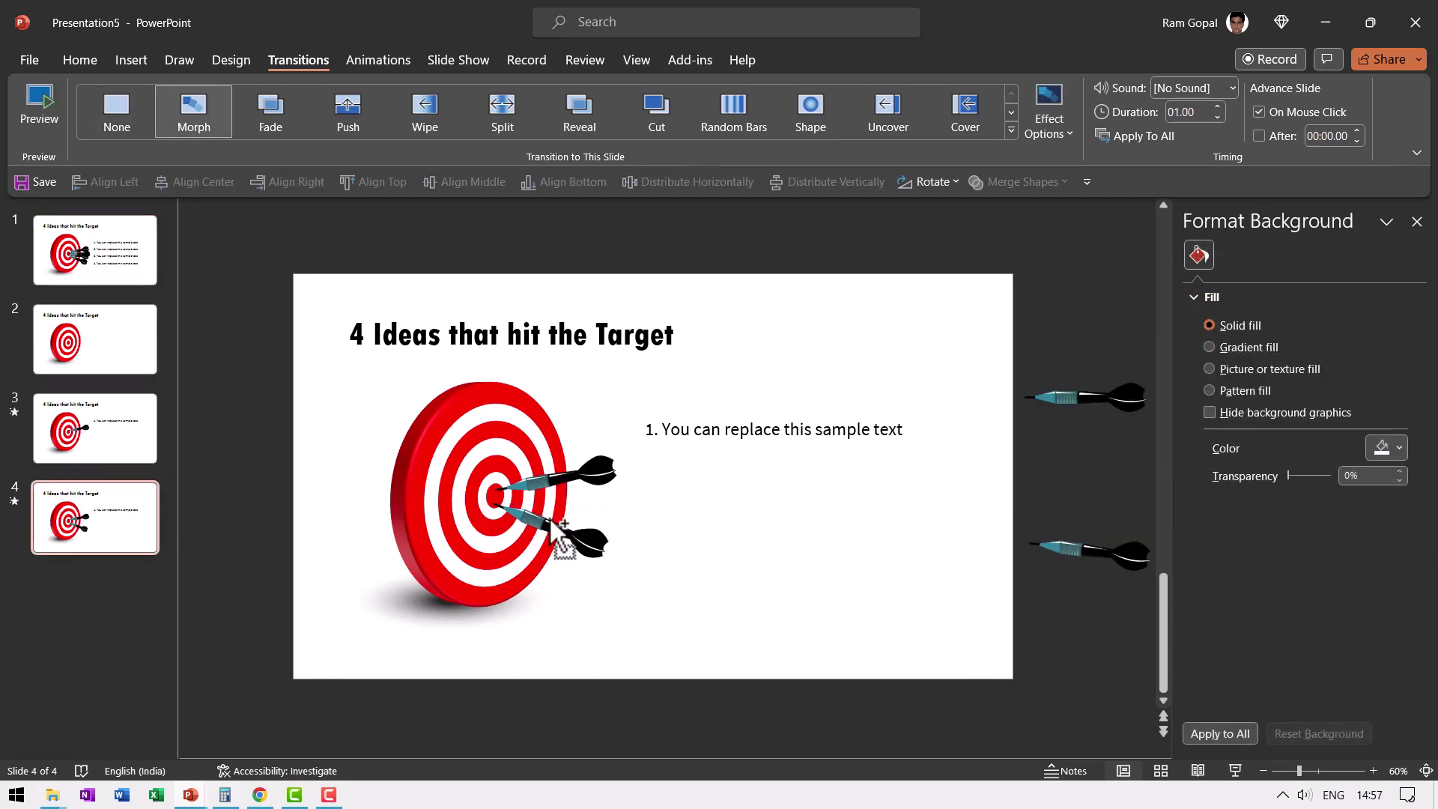
{"action": "key", "text": "ctrl+v"}
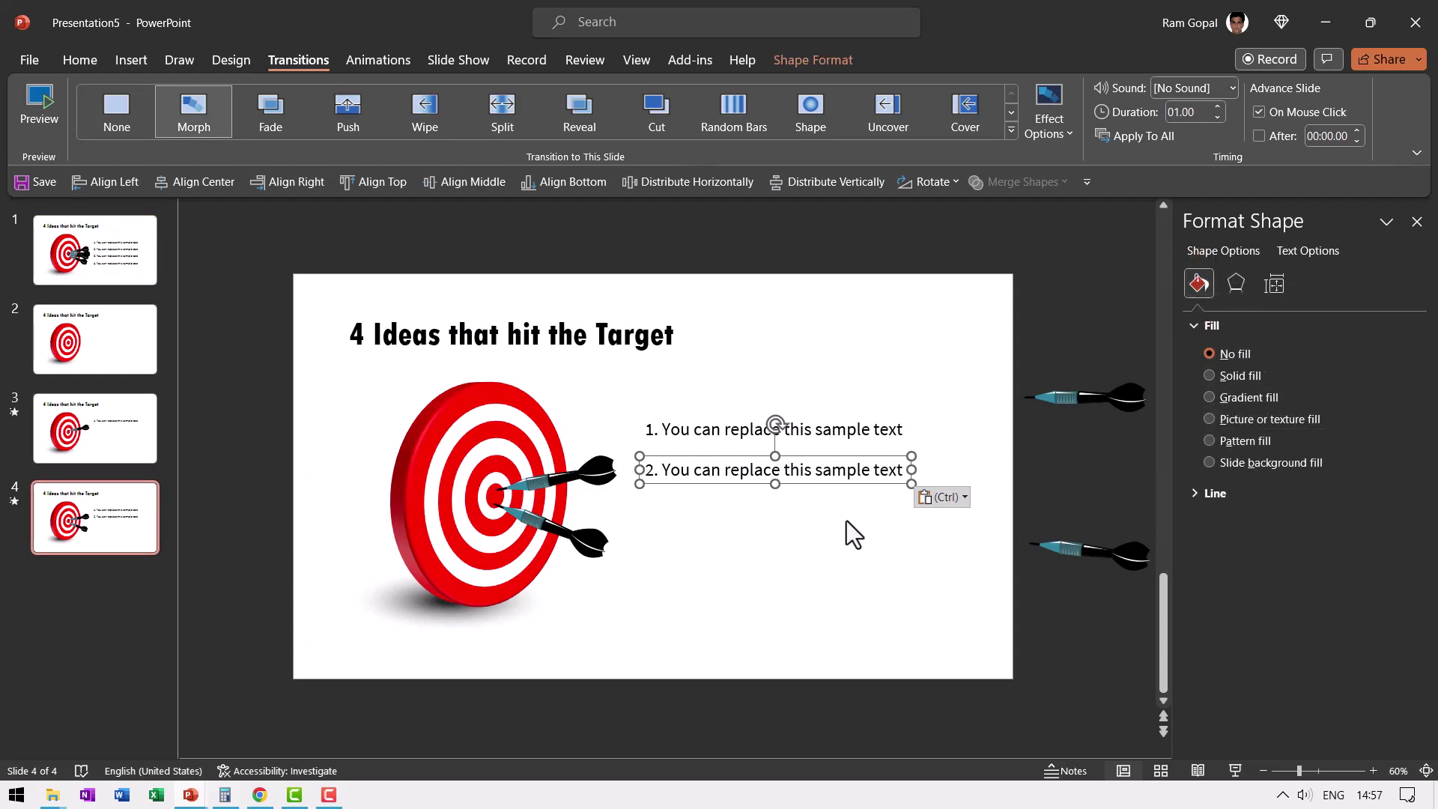
{"action": "right_click", "coordinate": [69, 528]}
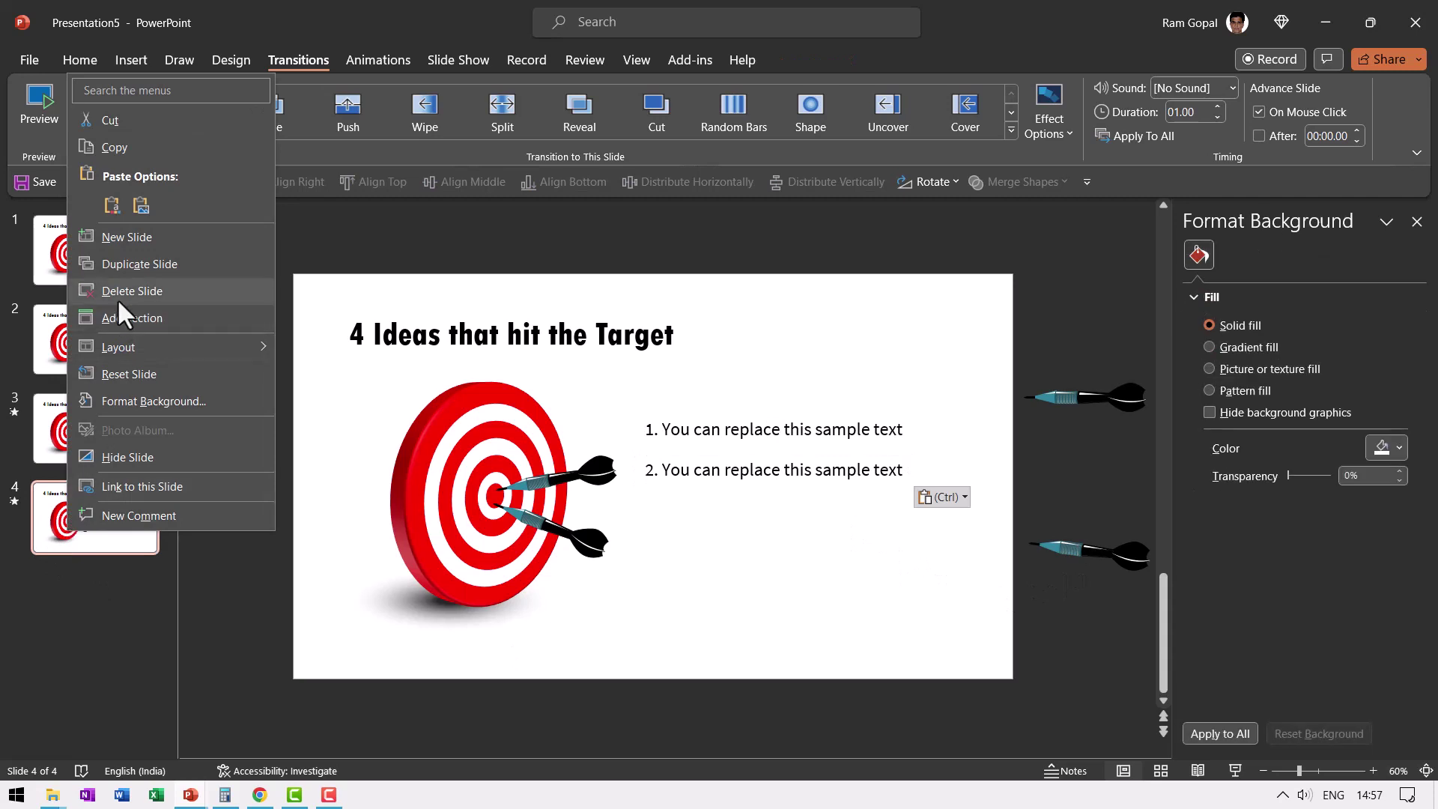
{"action": "left_click", "coordinate": [120, 288]}
{"action": "left_click_drag", "start_coordinate": [1091, 574], "coordinate": [556, 517]}
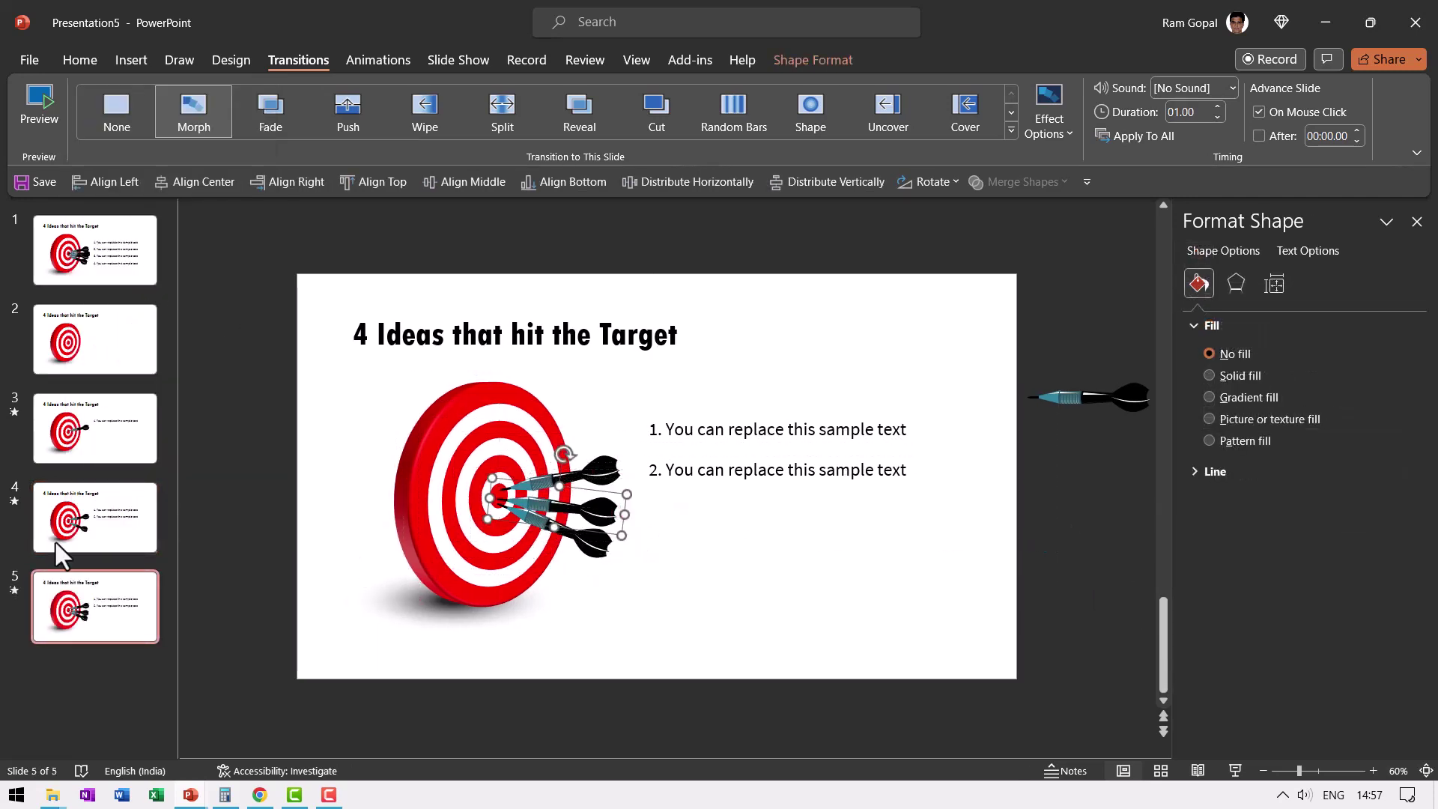
Bring the third text line onto slide 5, duplicate it as slide 6, and land the last dart
{"action": "left_click", "coordinate": [79, 266]}
{"action": "left_click", "coordinate": [779, 511]}
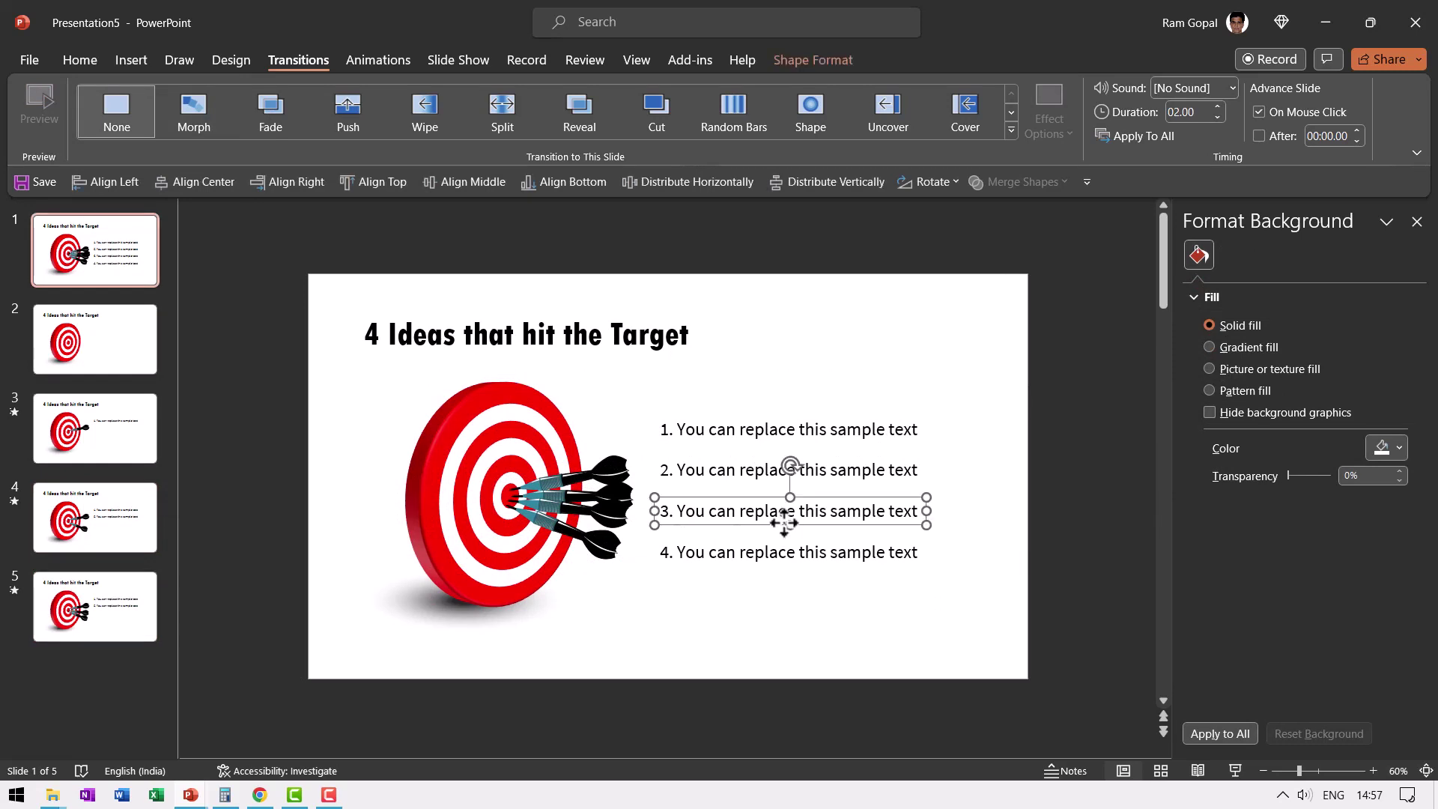
{"action": "left_click", "coordinate": [214, 599]}
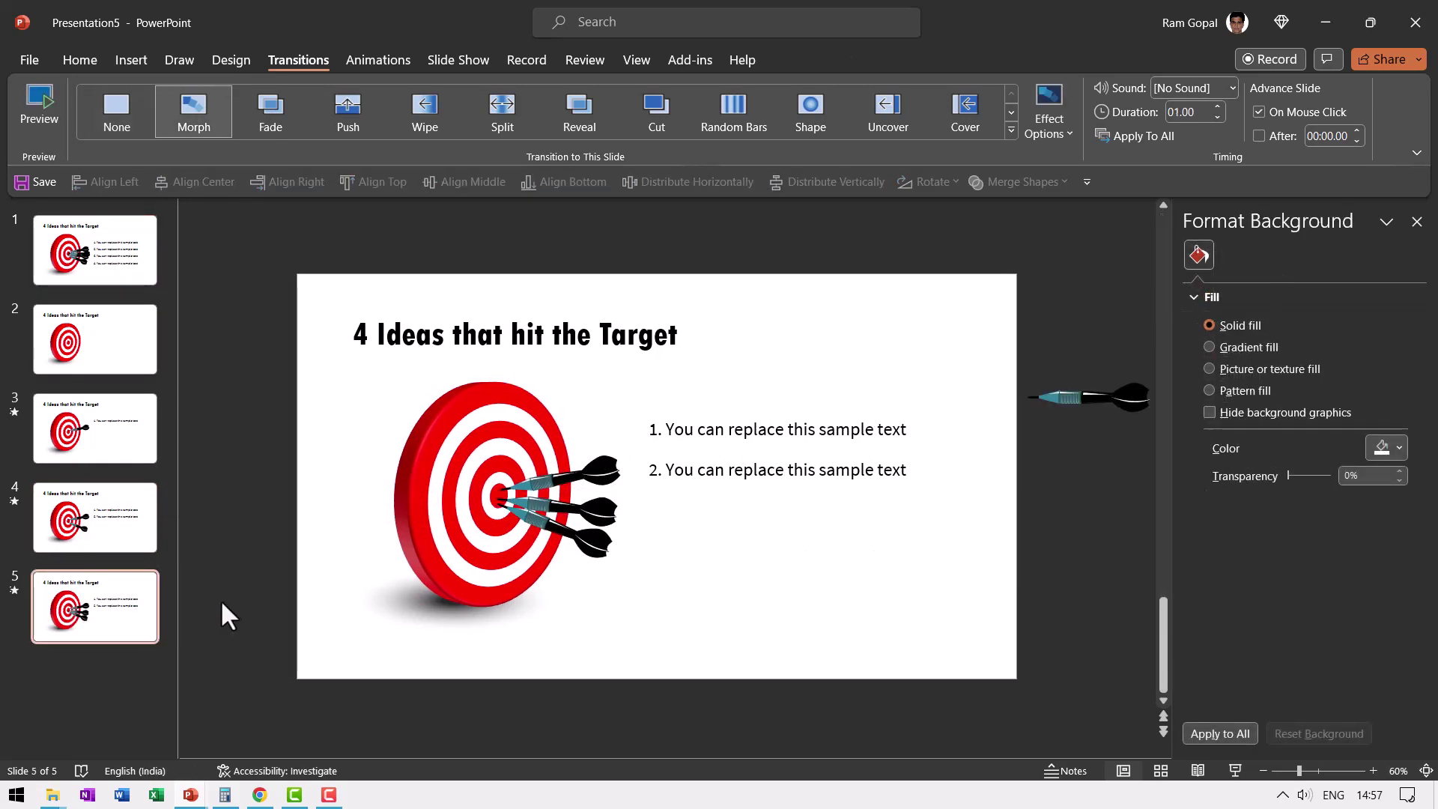
{"action": "key", "text": "ctrl+v"}
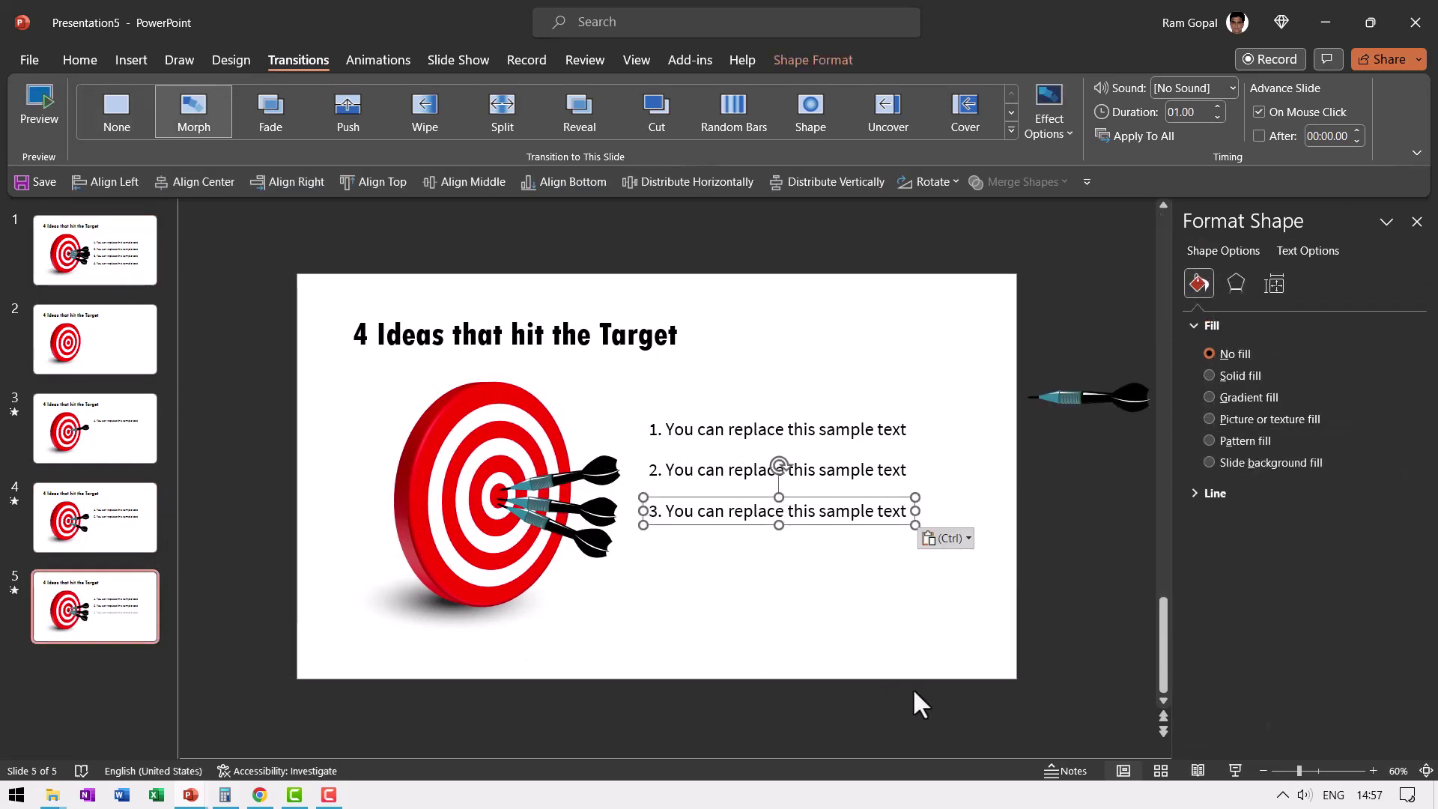
{"action": "right_click", "coordinate": [137, 619]}
{"action": "left_click", "coordinate": [196, 349]}
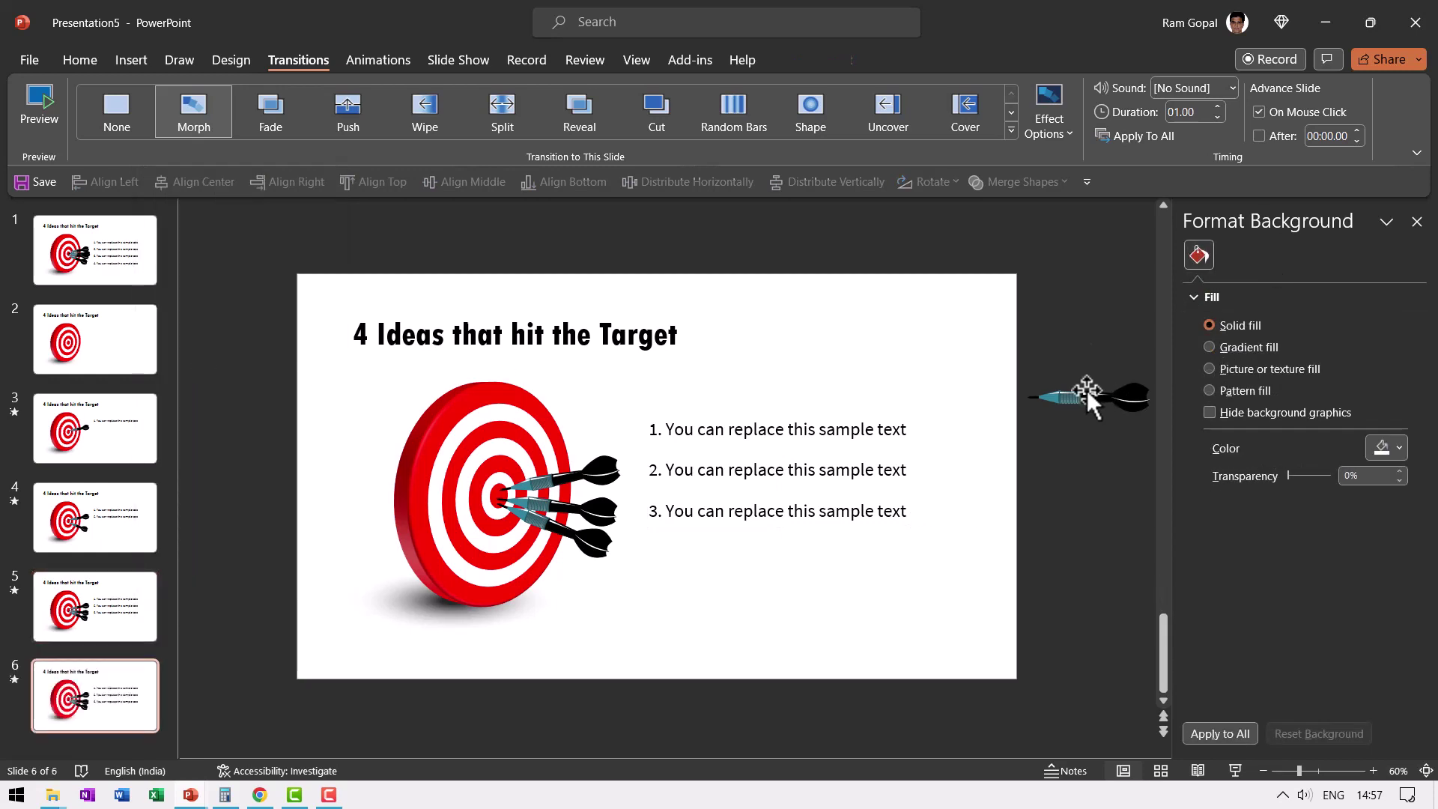
{"action": "left_click_drag", "start_coordinate": [1088, 392], "coordinate": [560, 490]}
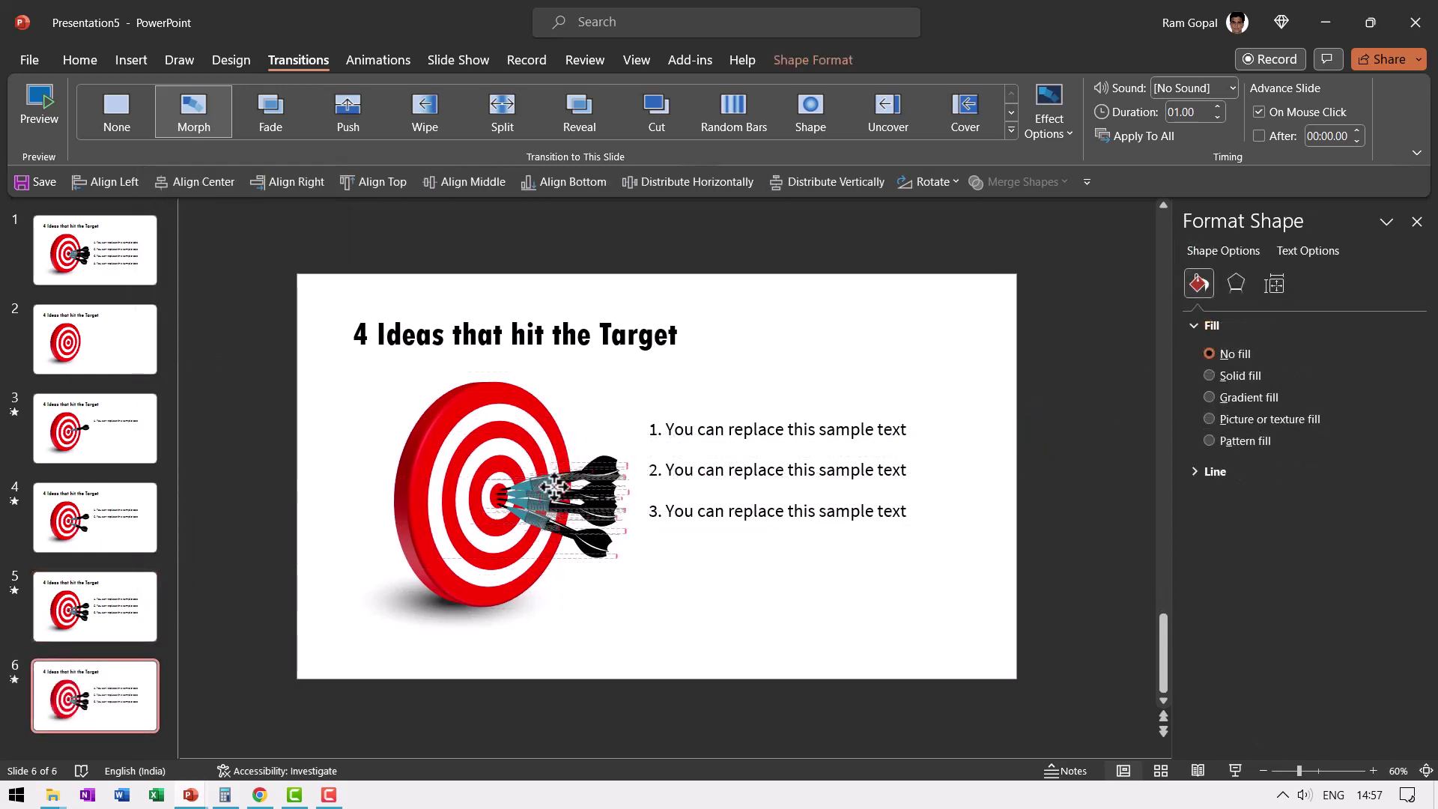
Paste slide 1's fourth text line onto slide 6
{"action": "left_click", "coordinate": [96, 249]}
{"action": "left_click", "coordinate": [800, 564]}
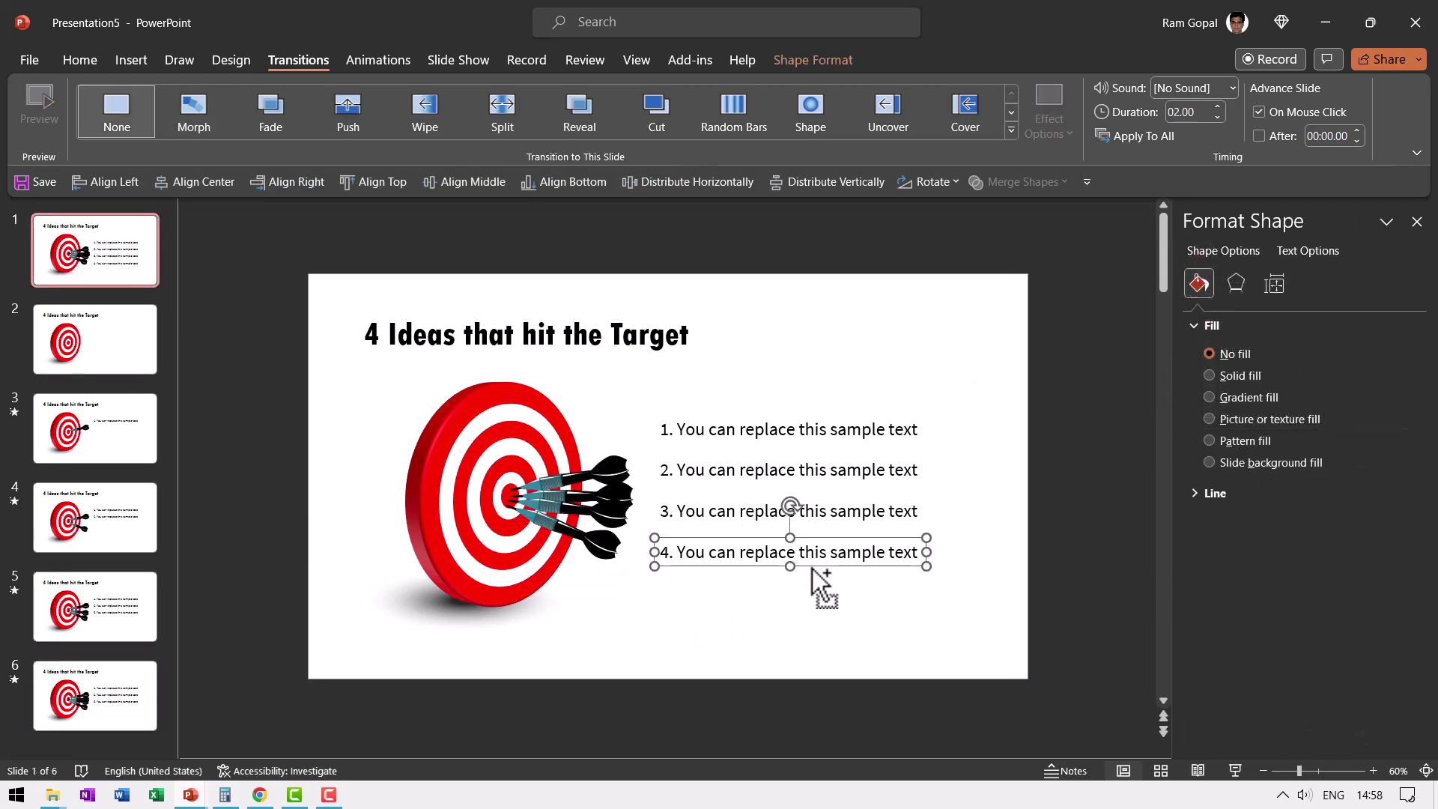
{"action": "left_click", "coordinate": [141, 709]}
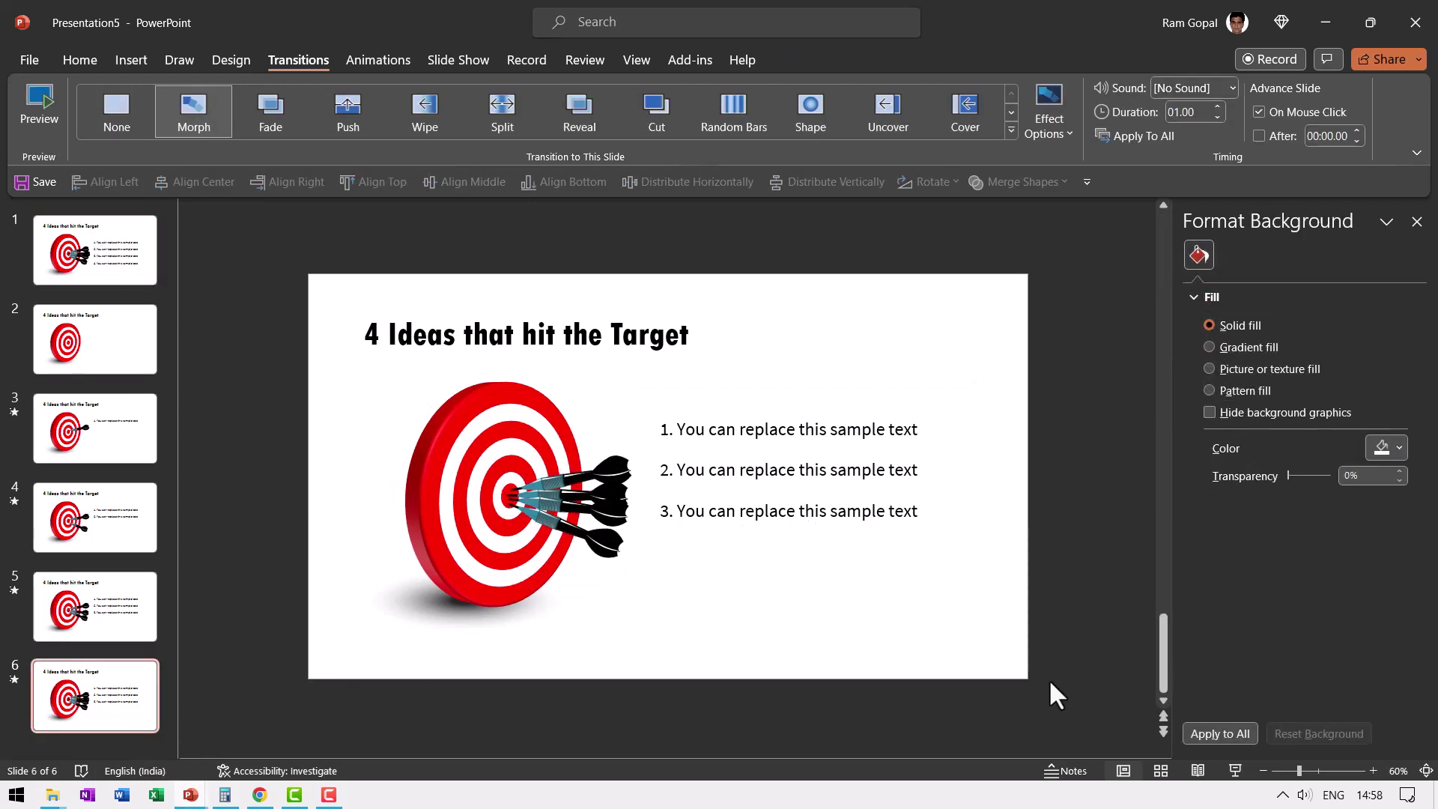
{"action": "key", "text": "ctrl+v"}
{"action": "left_click", "coordinate": [1095, 611]}
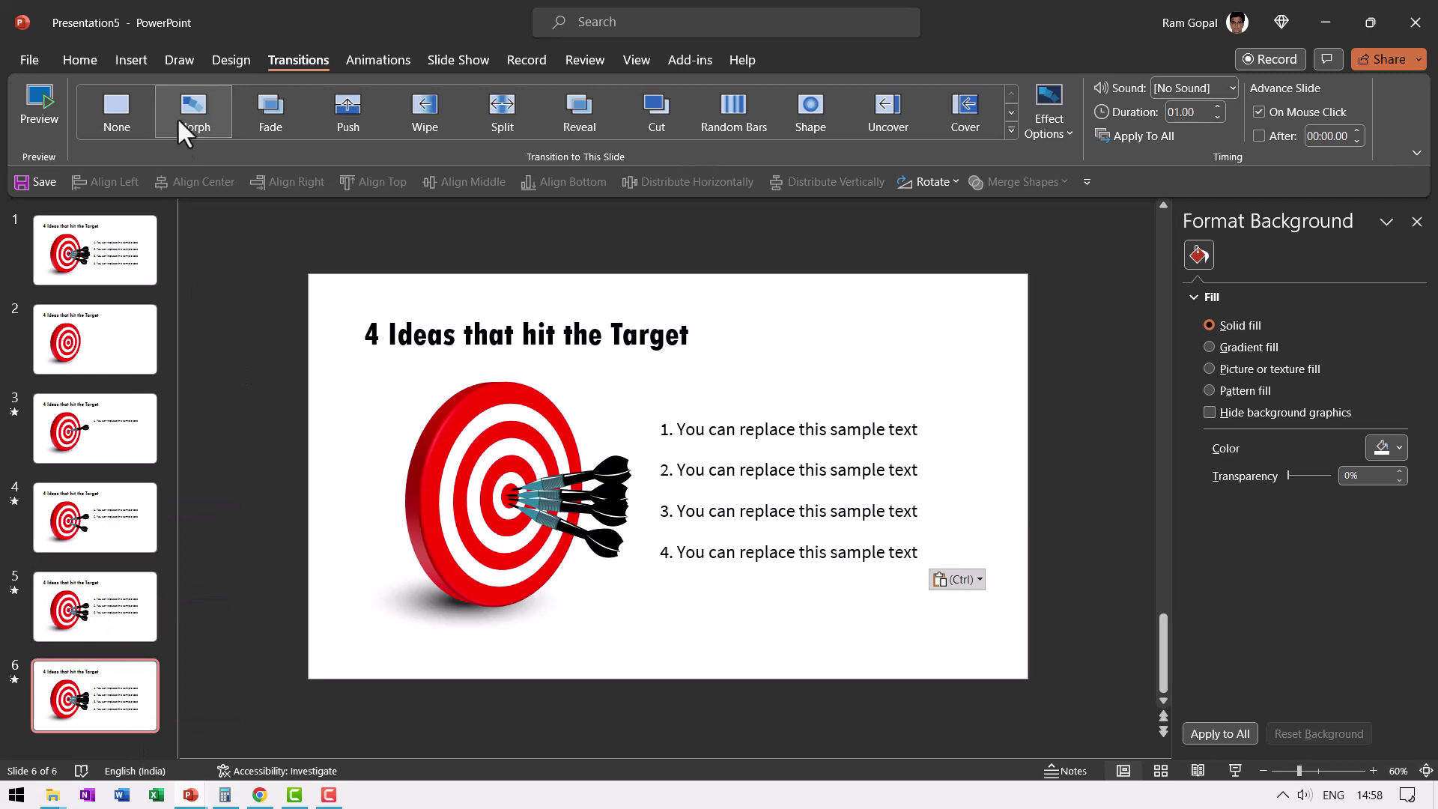
Delete the original finished slide 1 from the thumbnail pane
{"action": "left_click", "coordinate": [111, 335]}
{"action": "left_click", "coordinate": [122, 261]}
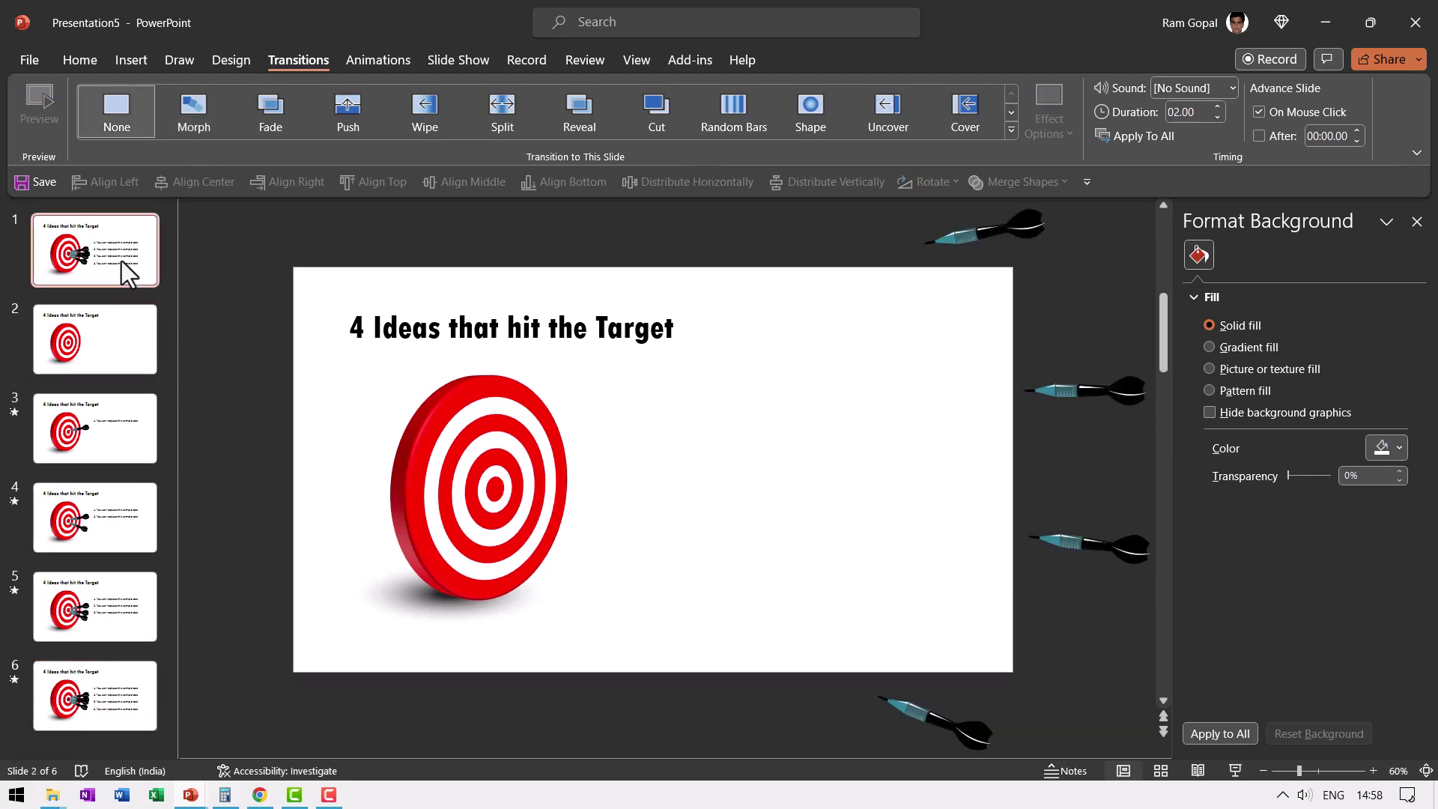
{"action": "key", "text": "Delete"}
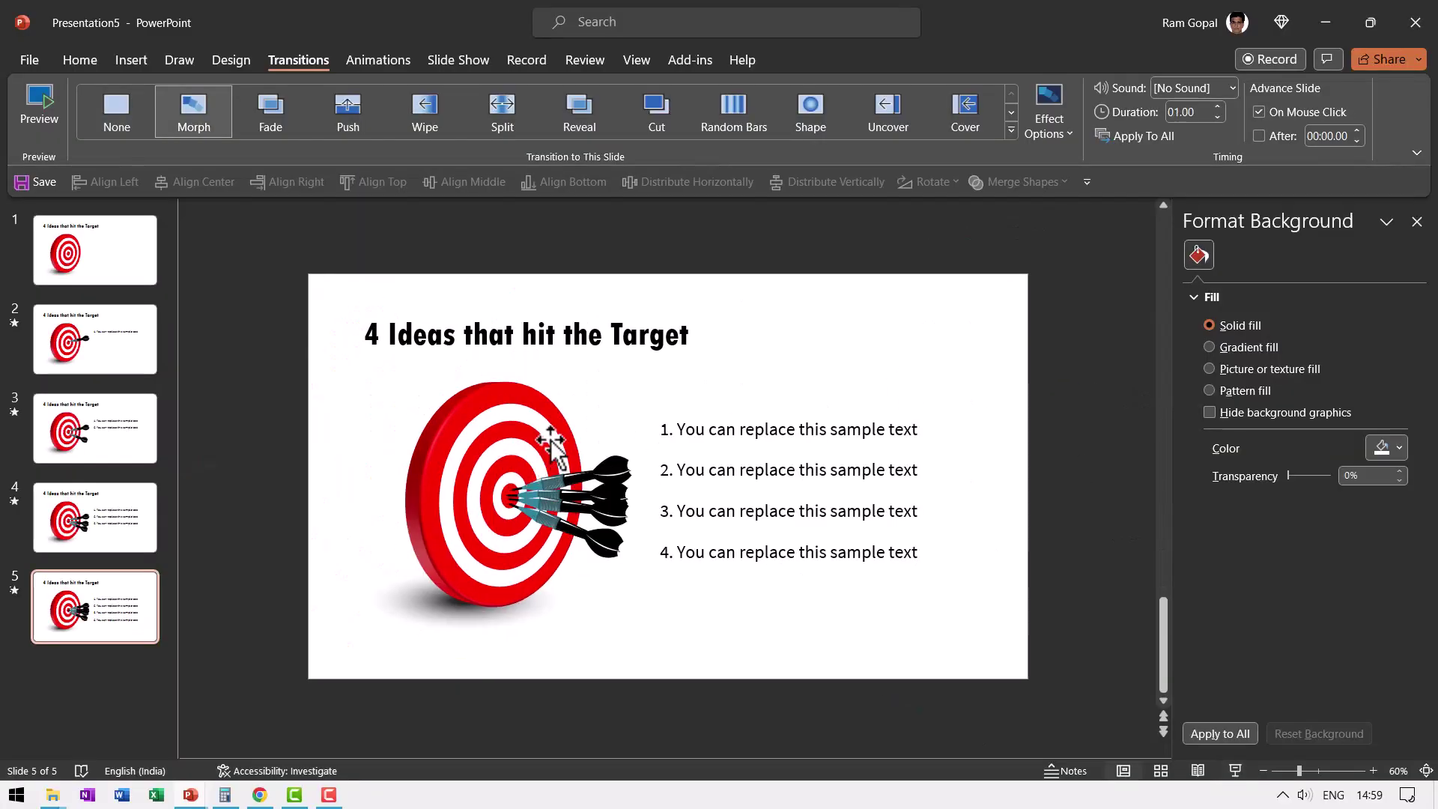
Duplicate slide 5 as slide 6 and set its transition to None
{"action": "right_click", "coordinate": [106, 610]}
{"action": "left_click", "coordinate": [204, 341]}
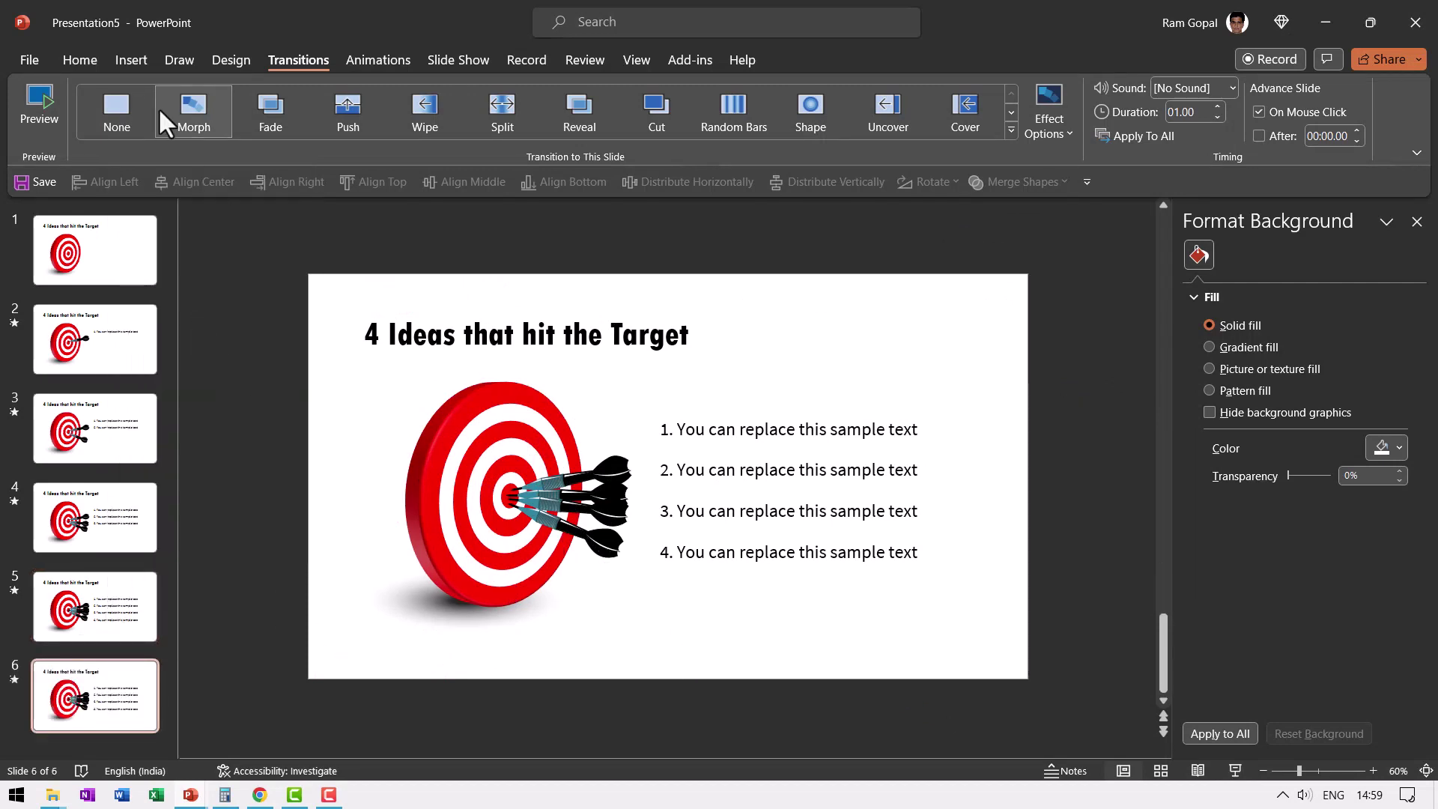
{"action": "left_click", "coordinate": [114, 106]}
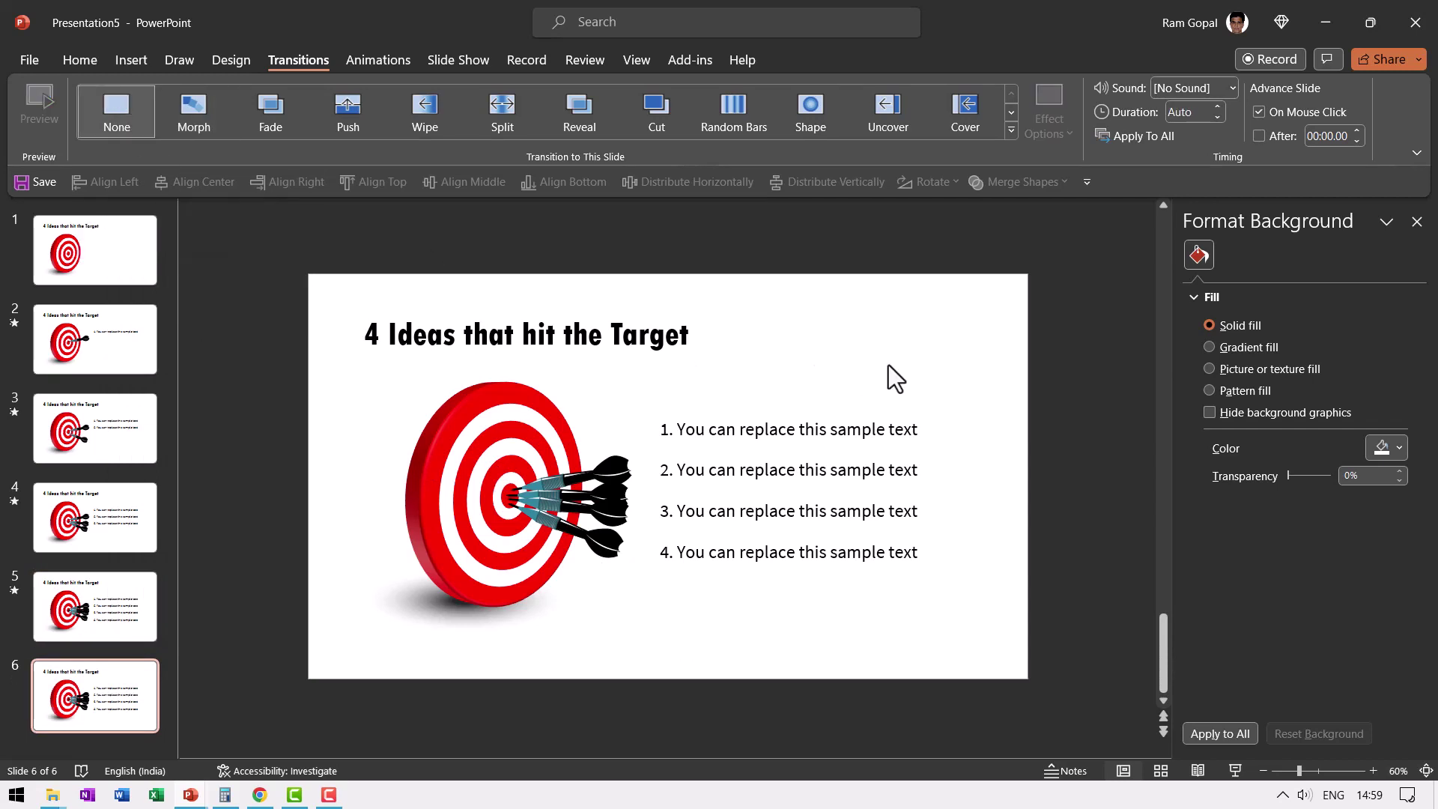
Fit the slide to the window and select three of the darts in the target
{"action": "left_click", "coordinate": [1427, 771]}
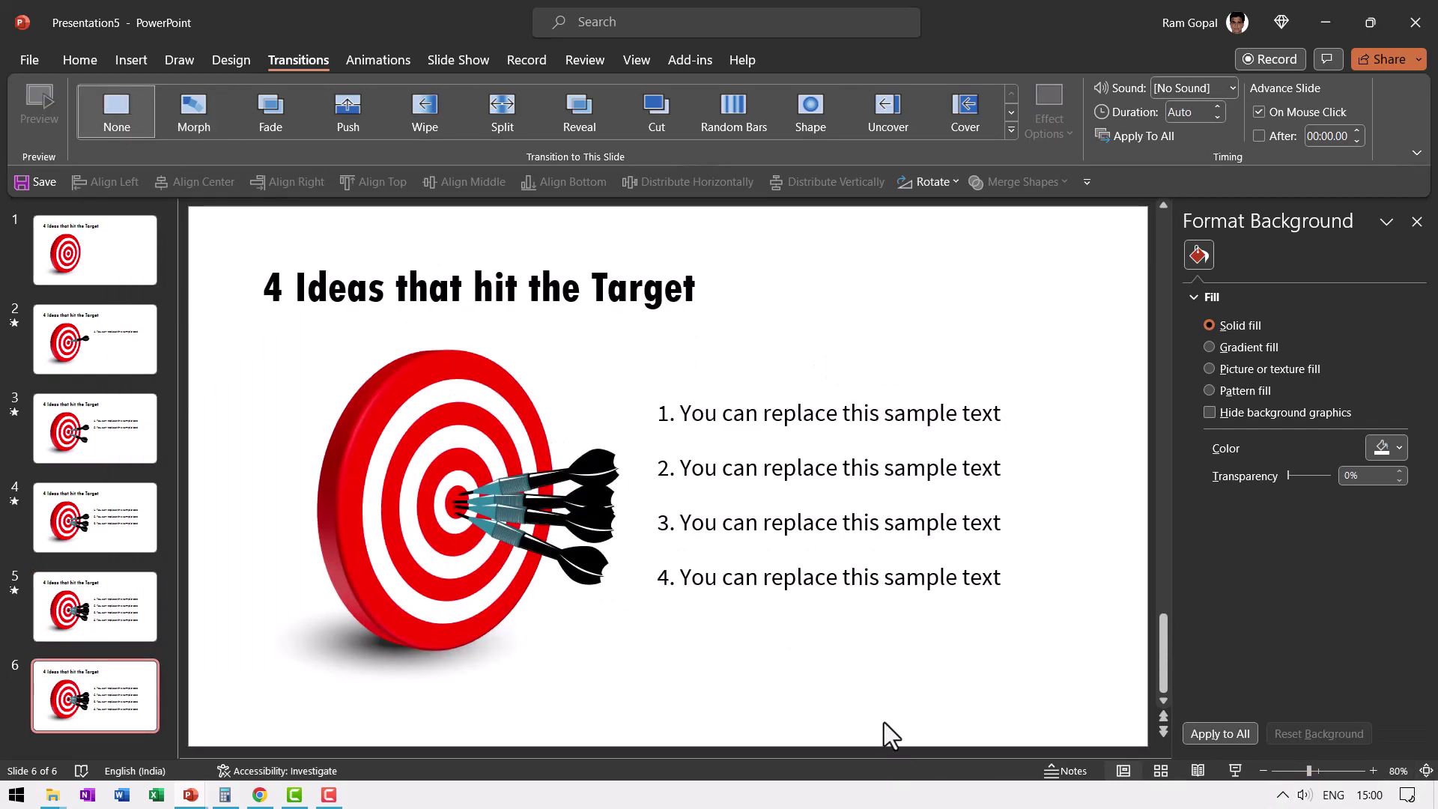
{"action": "left_click", "coordinate": [562, 501]}
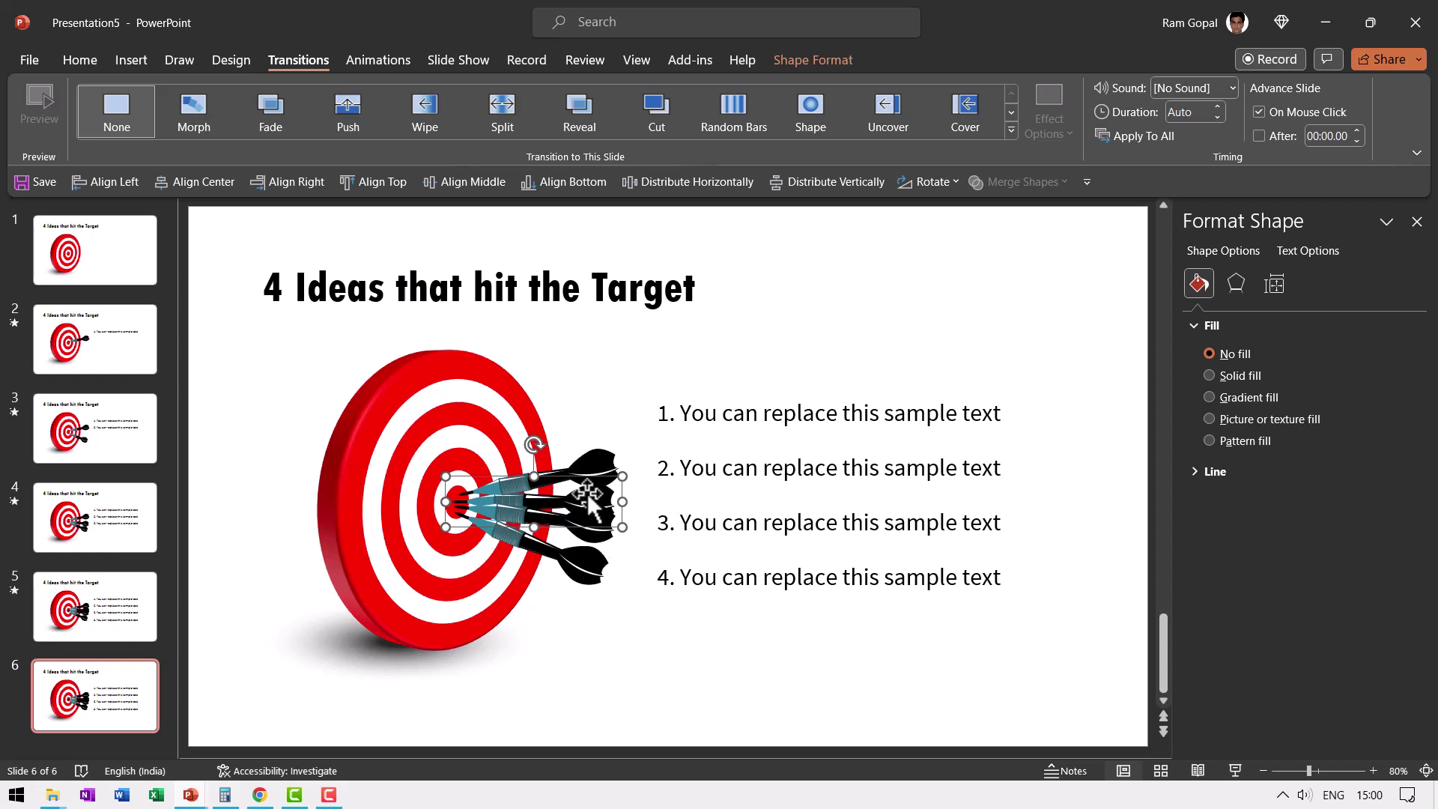
{"action": "left_click", "coordinate": [597, 461], "text": "shift"}
{"action": "left_click", "coordinate": [597, 565], "text": "shift"}
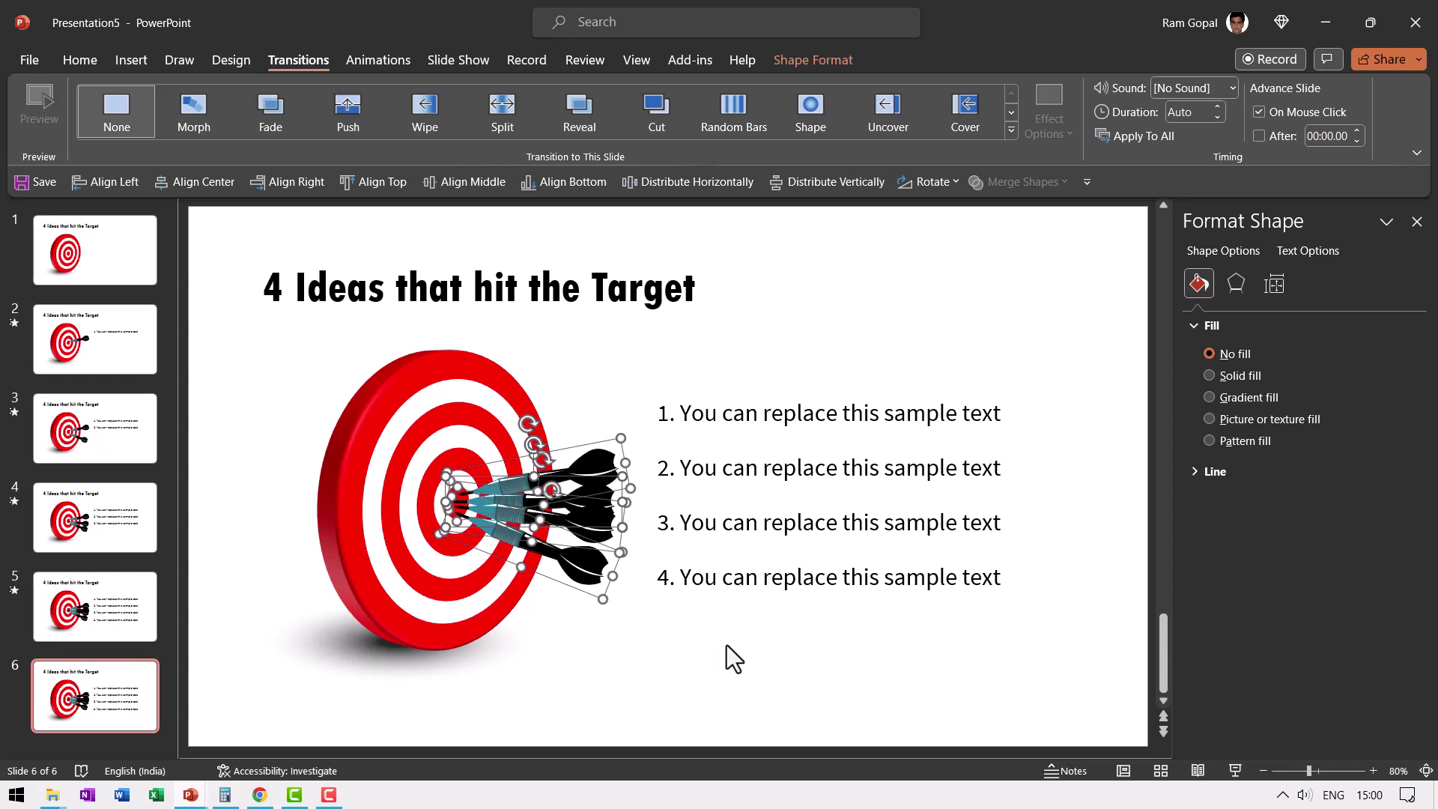
Give the selected darts a Fly In animation, with the top dart flying from the right
{"action": "left_click", "coordinate": [358, 60]}
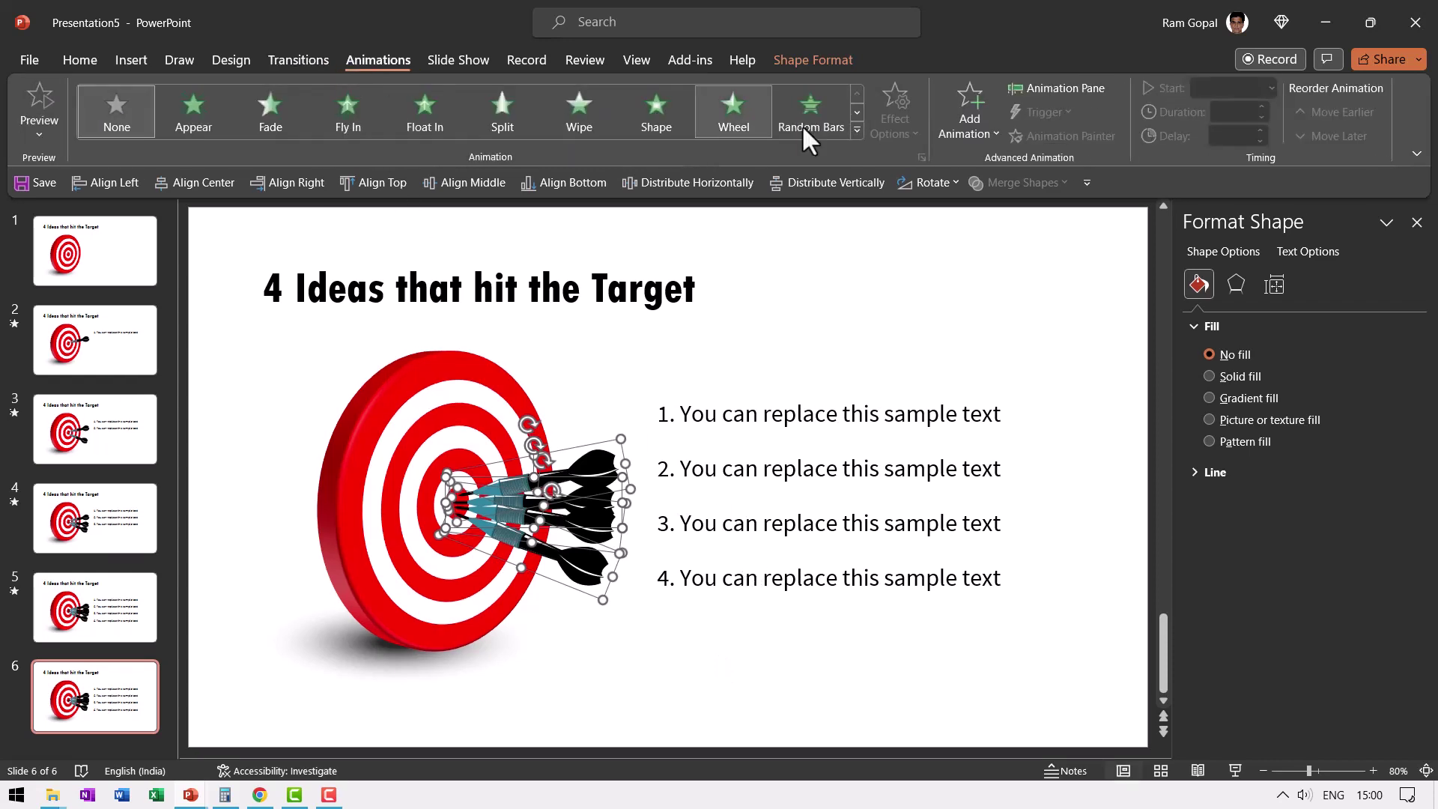
{"action": "left_click", "coordinate": [347, 112]}
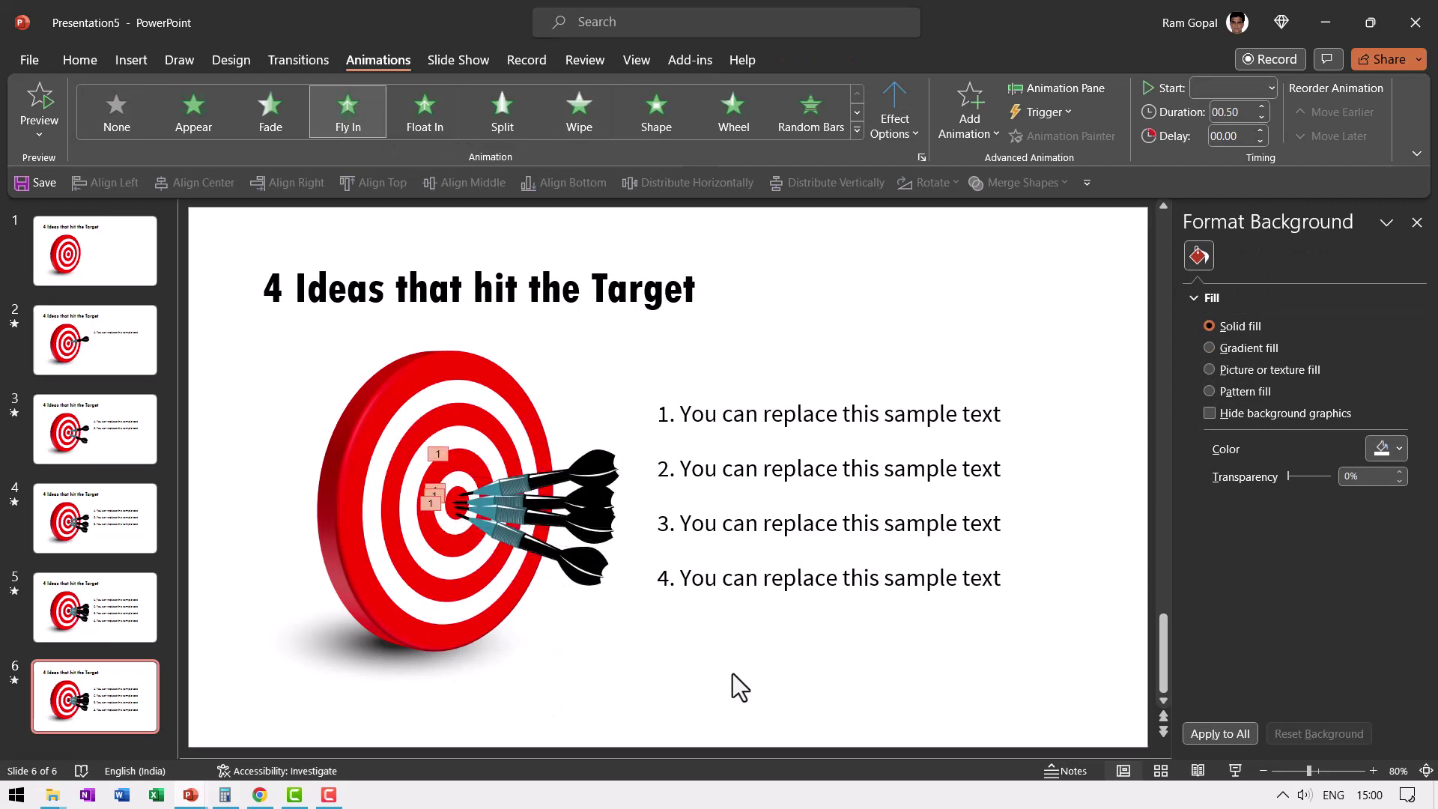
{"action": "left_click", "coordinate": [591, 468]}
{"action": "left_click", "coordinate": [910, 126]}
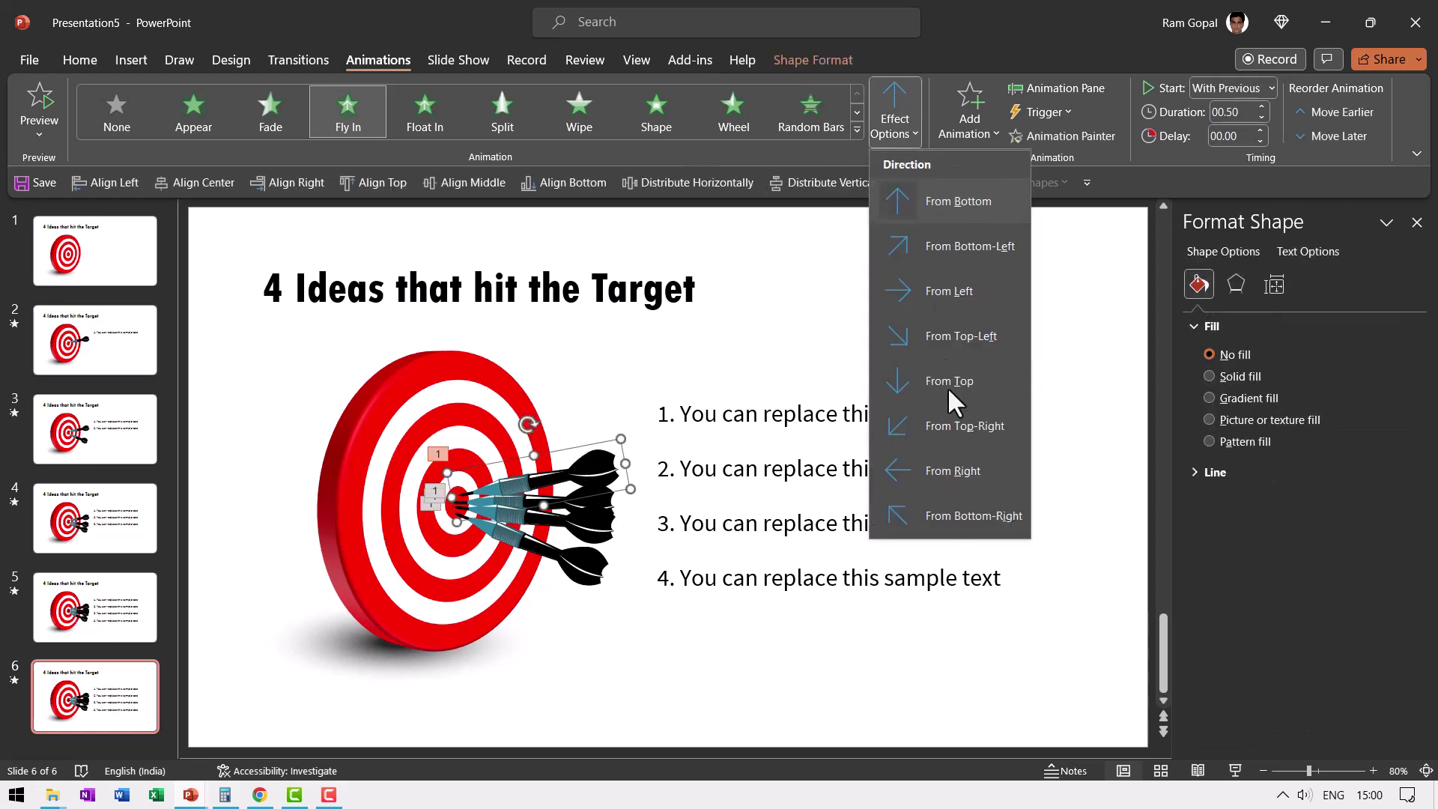
{"action": "left_click", "coordinate": [951, 416]}
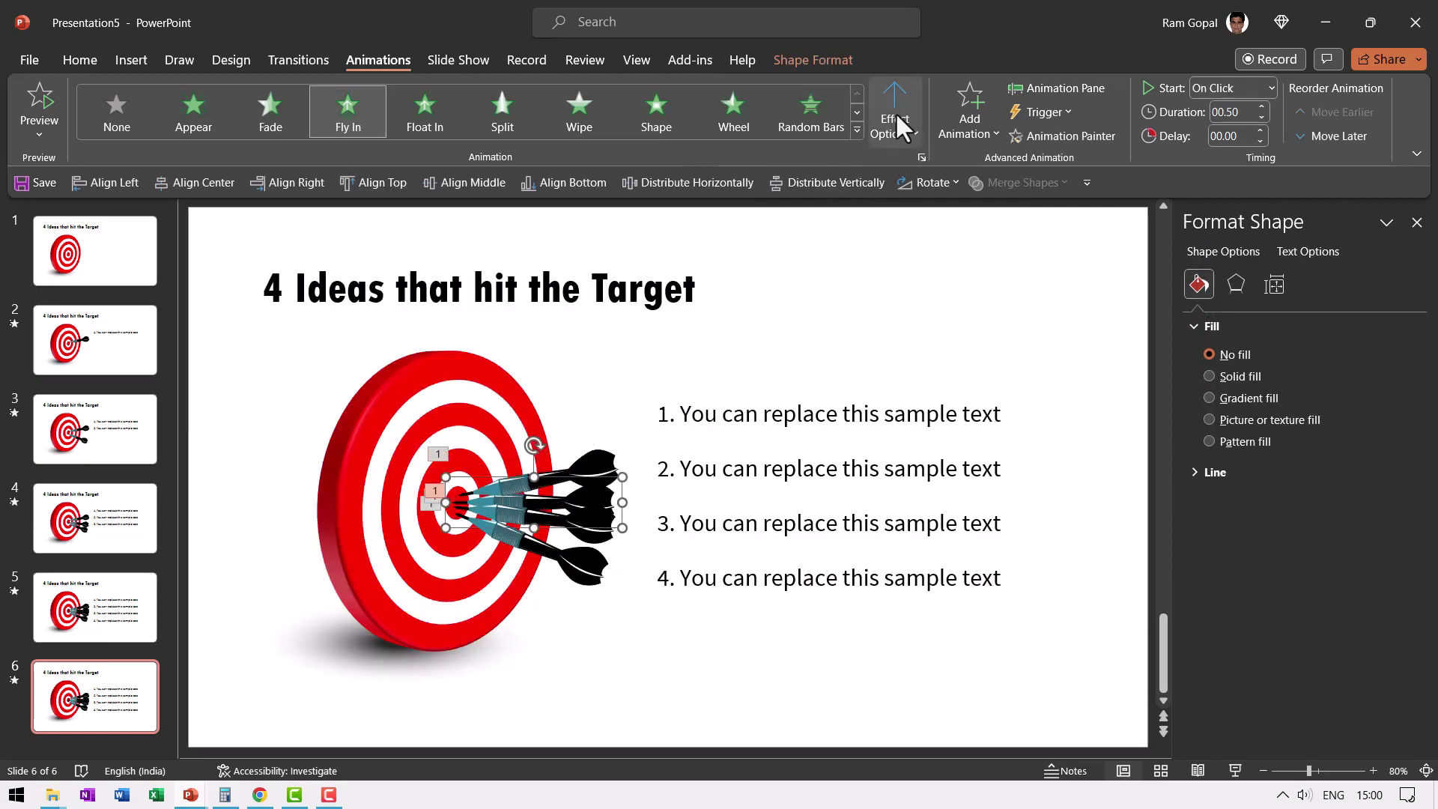
{"action": "left_click", "coordinate": [898, 110]}
{"action": "left_click", "coordinate": [953, 463]}
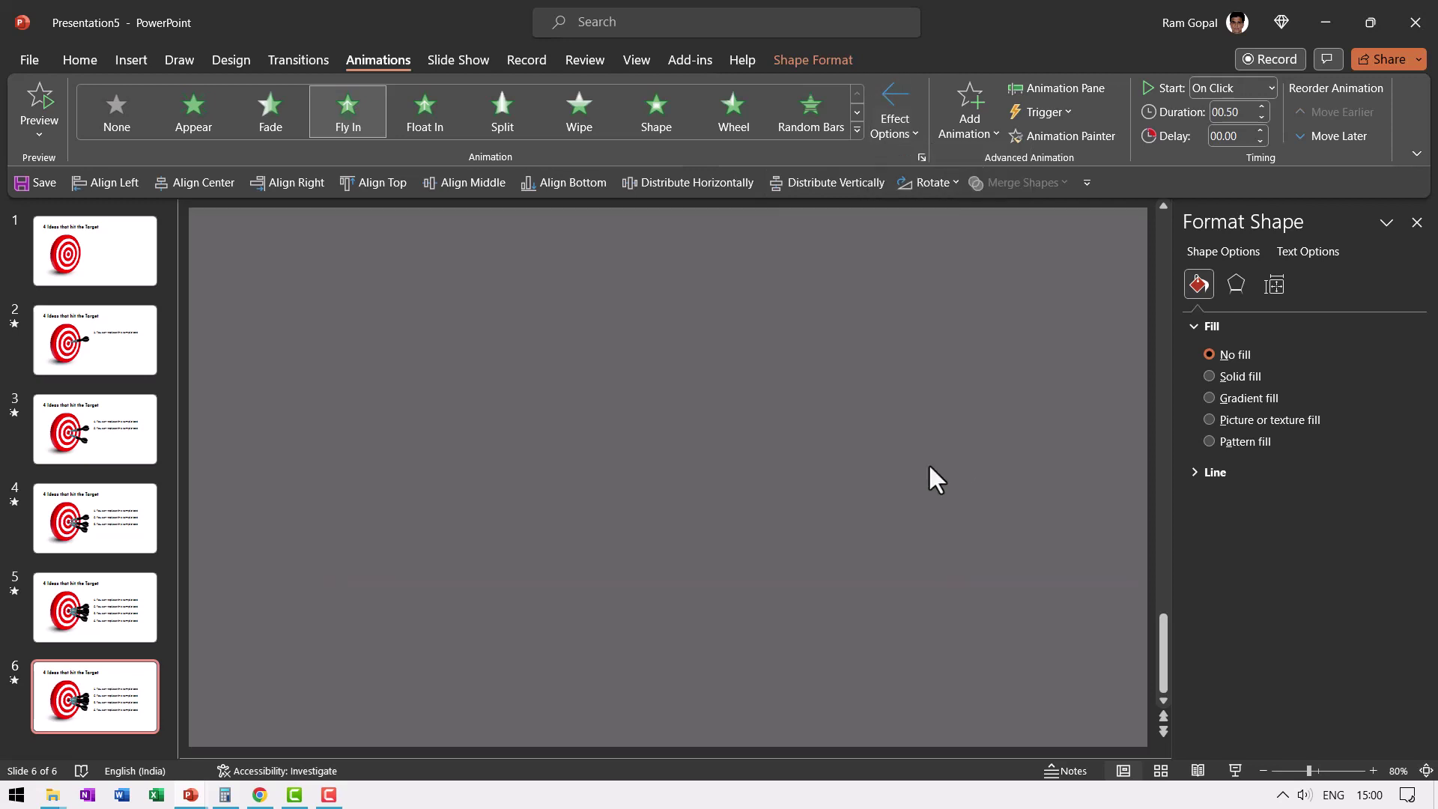
Set the next dart to fly in from the right and the bottom dart from the bottom-right
{"action": "left_click", "coordinate": [599, 535]}
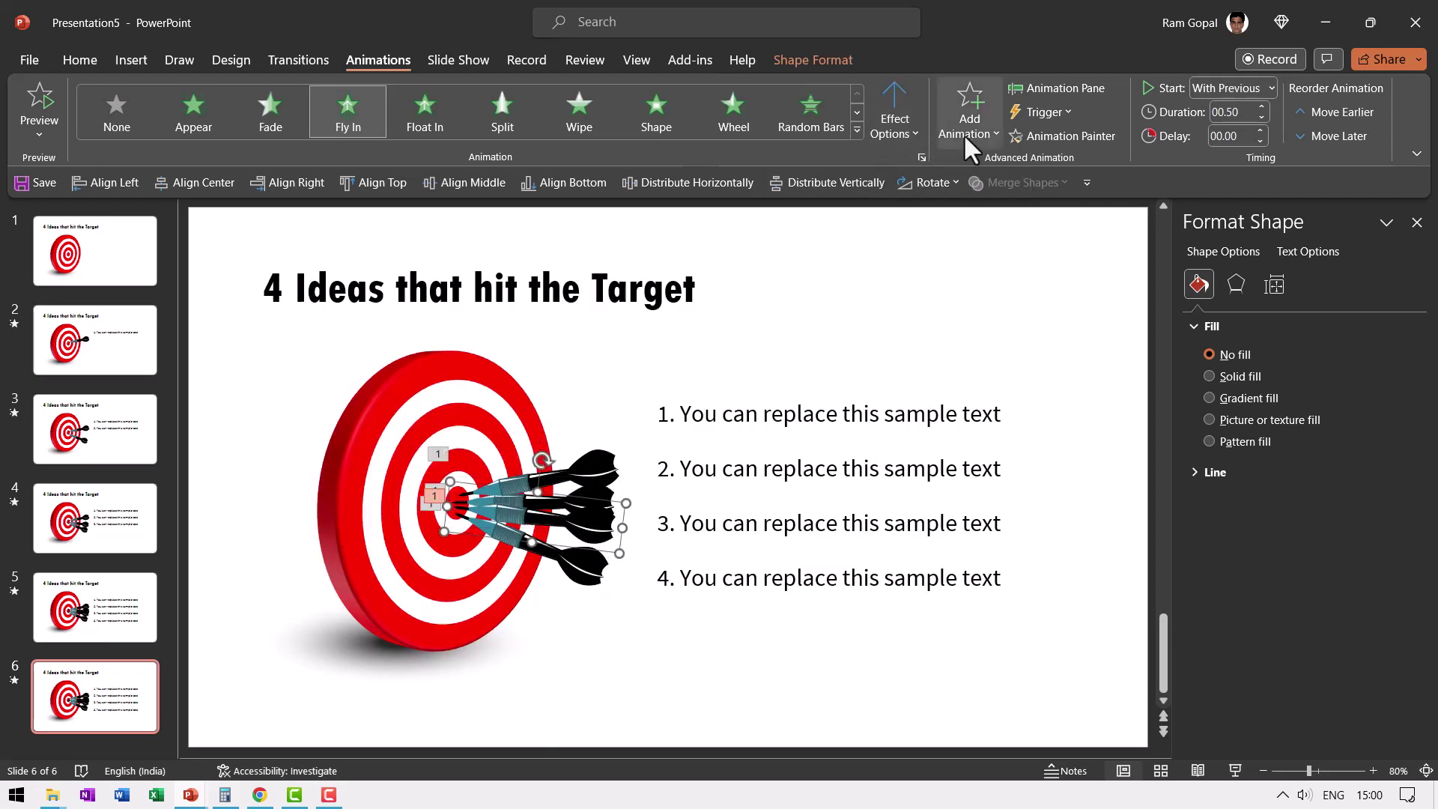
{"action": "left_click", "coordinate": [896, 126]}
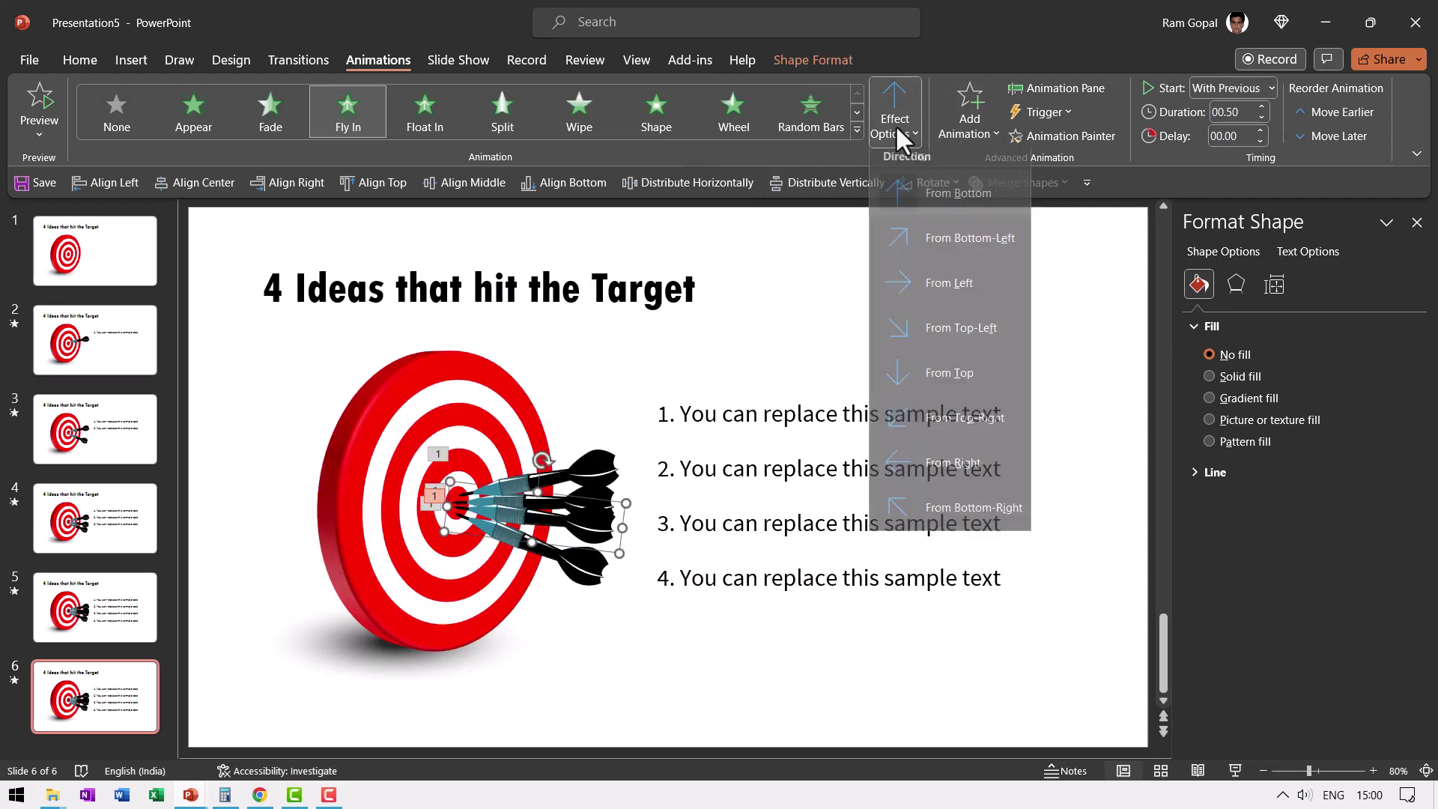
{"action": "left_click", "coordinate": [956, 476]}
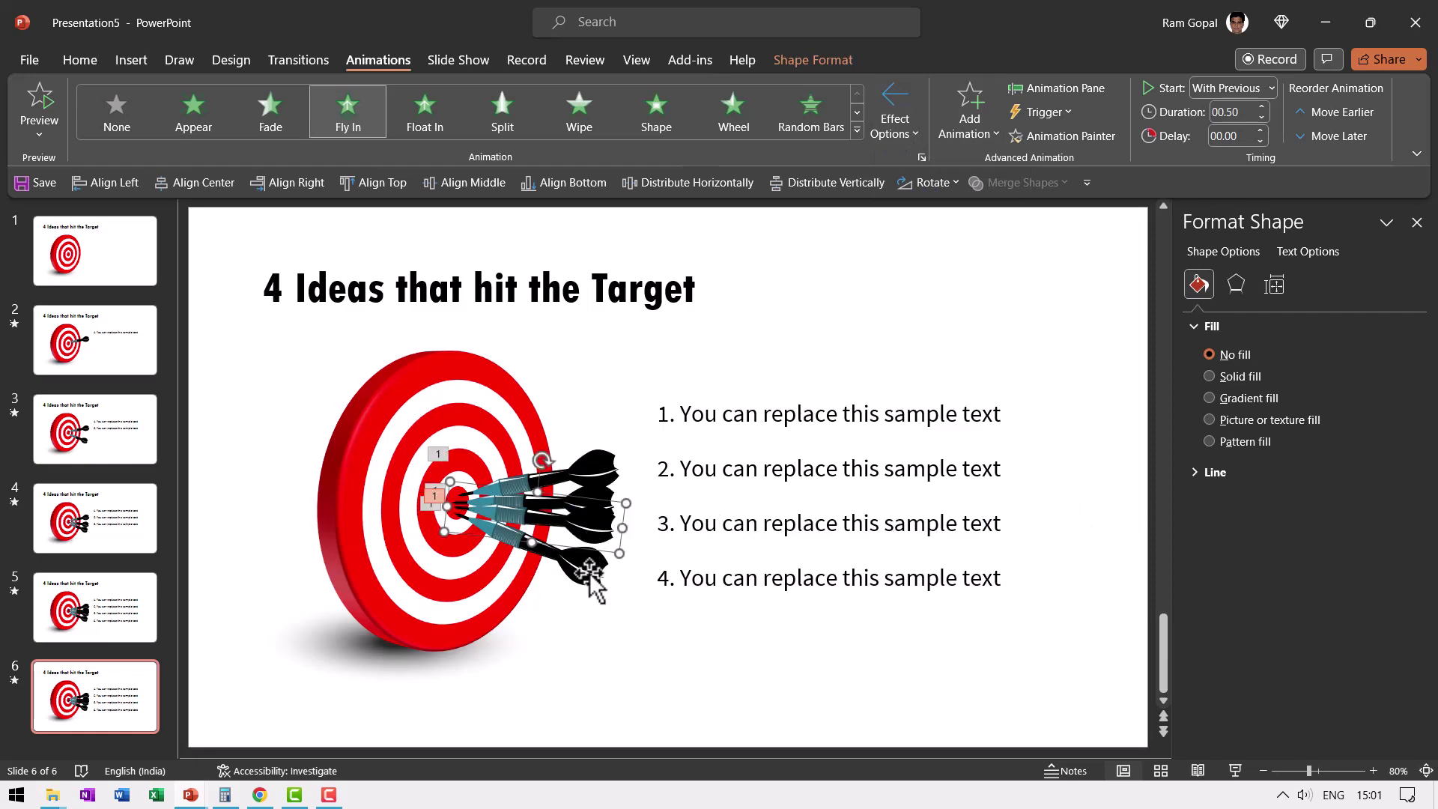
{"action": "left_click", "coordinate": [891, 129]}
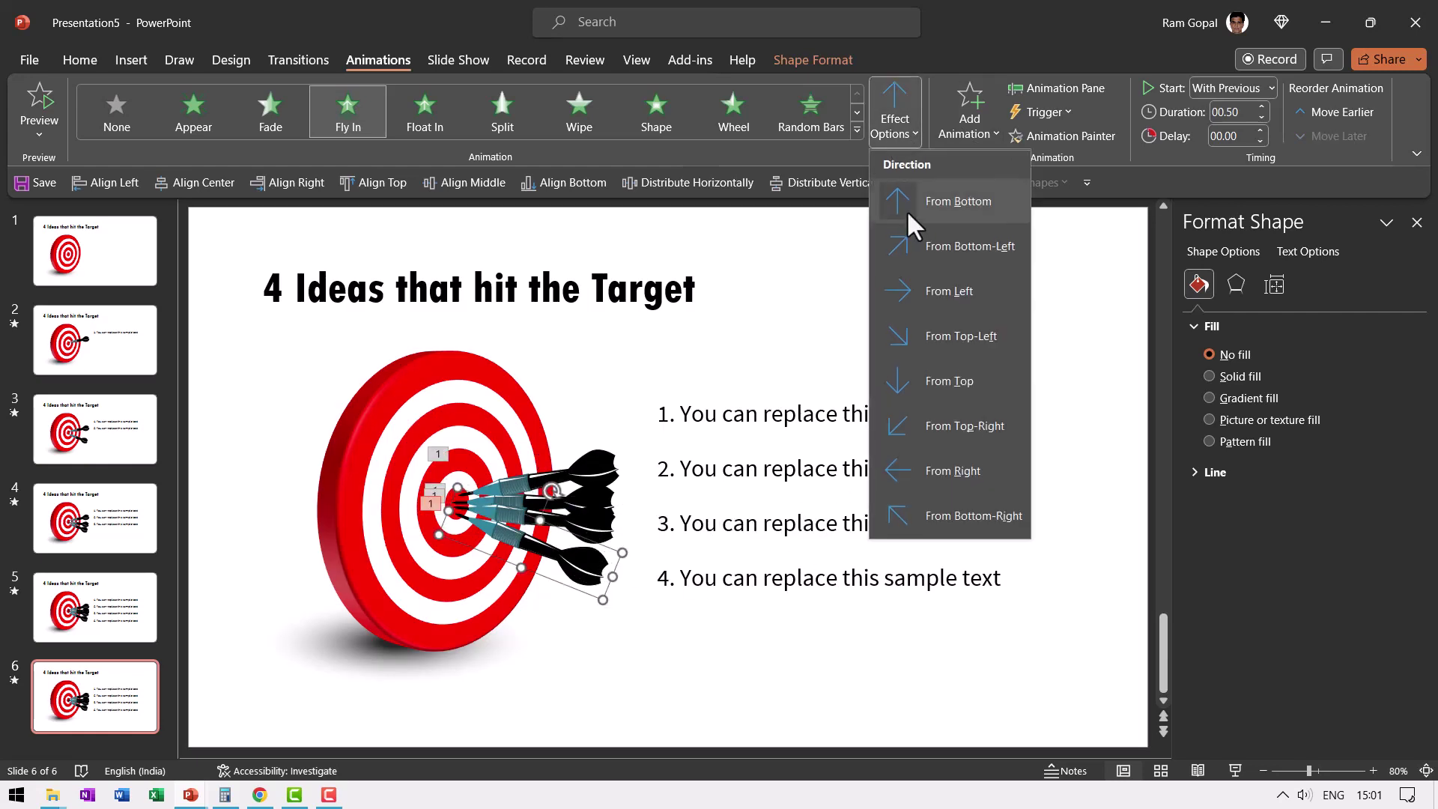
{"action": "left_click", "coordinate": [954, 516]}
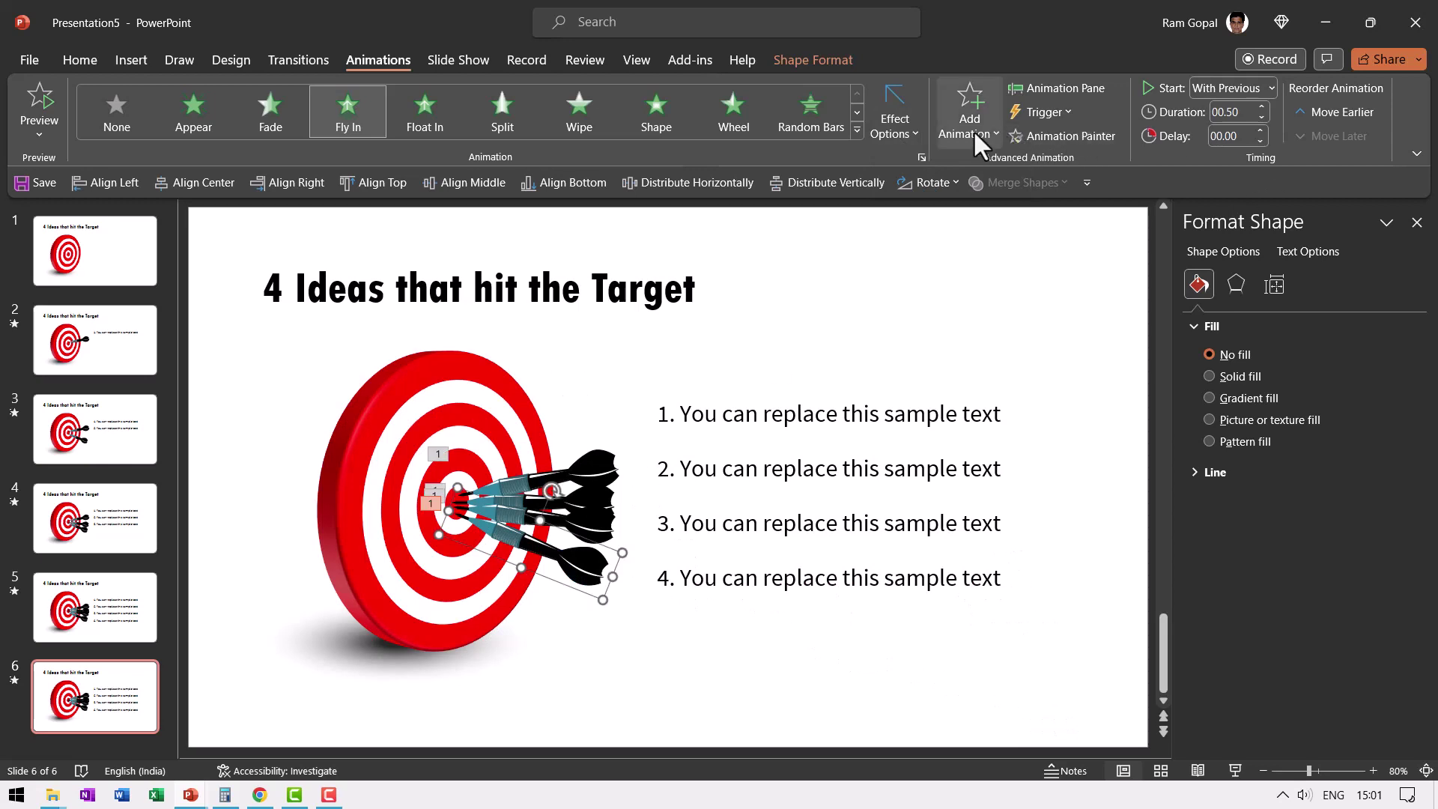
{"action": "left_click", "coordinate": [1063, 86]}
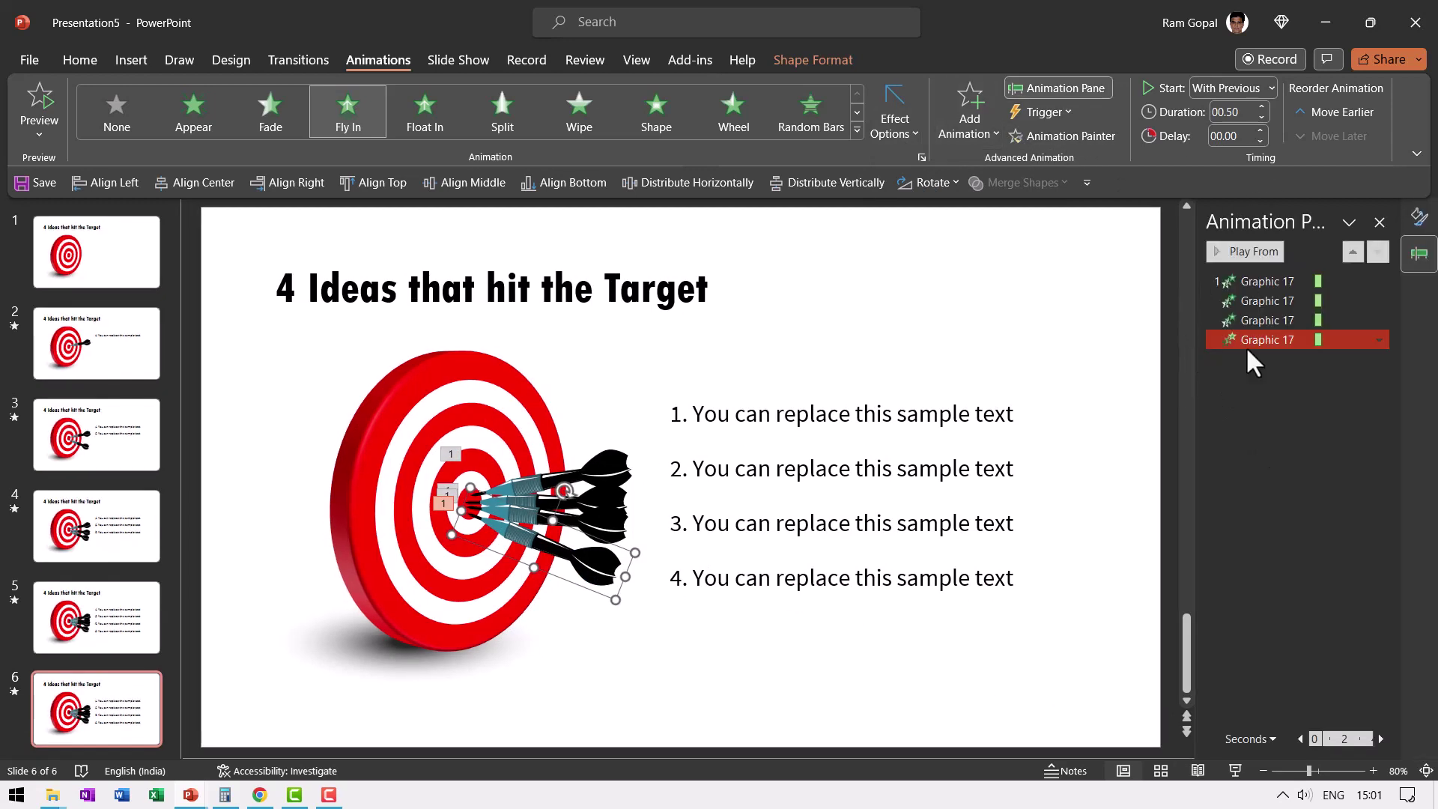
Give the four text lines a Wipe entrance from the left, starting With Previous
{"action": "left_click", "coordinate": [1266, 281], "text": "shift"}
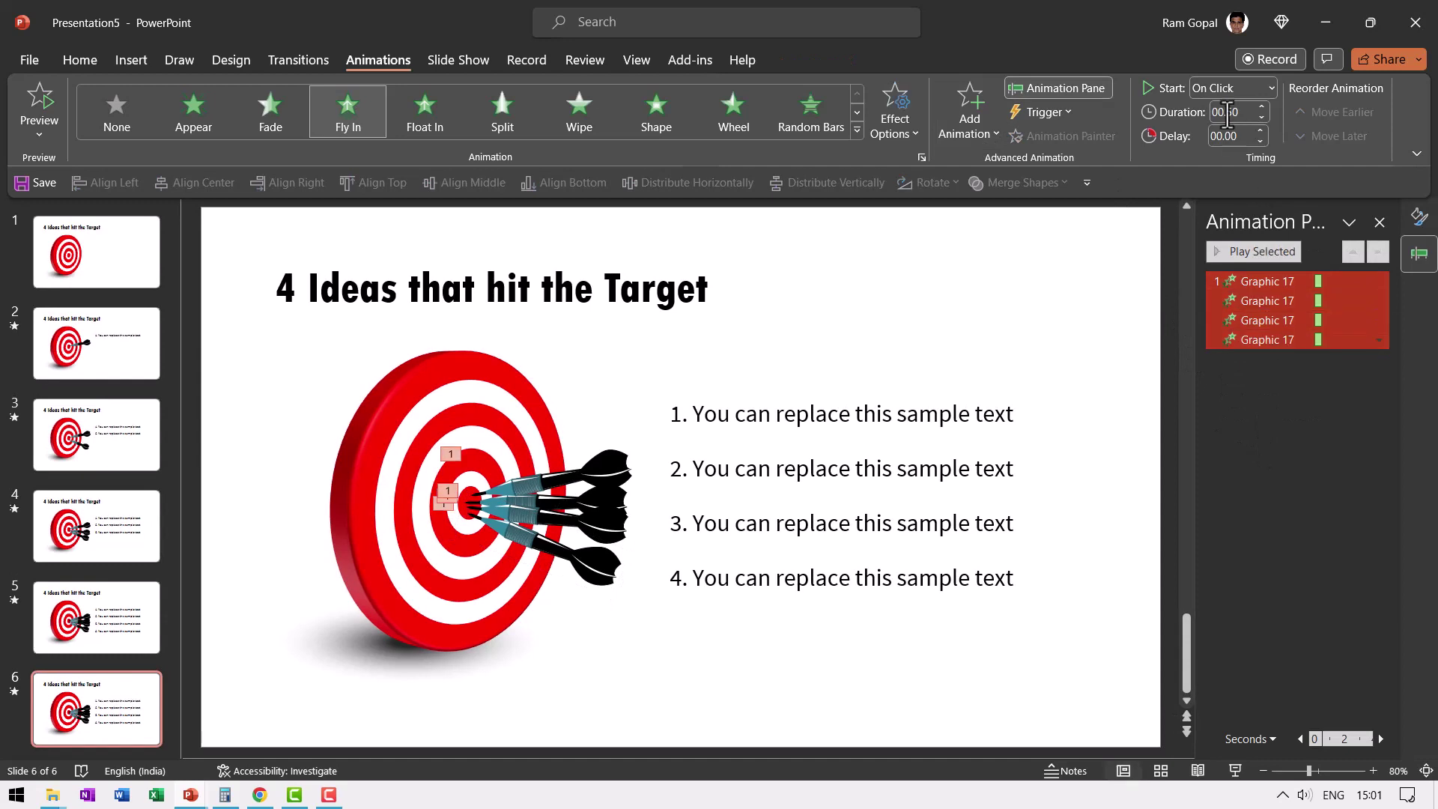
{"action": "left_click", "coordinate": [690, 719]}
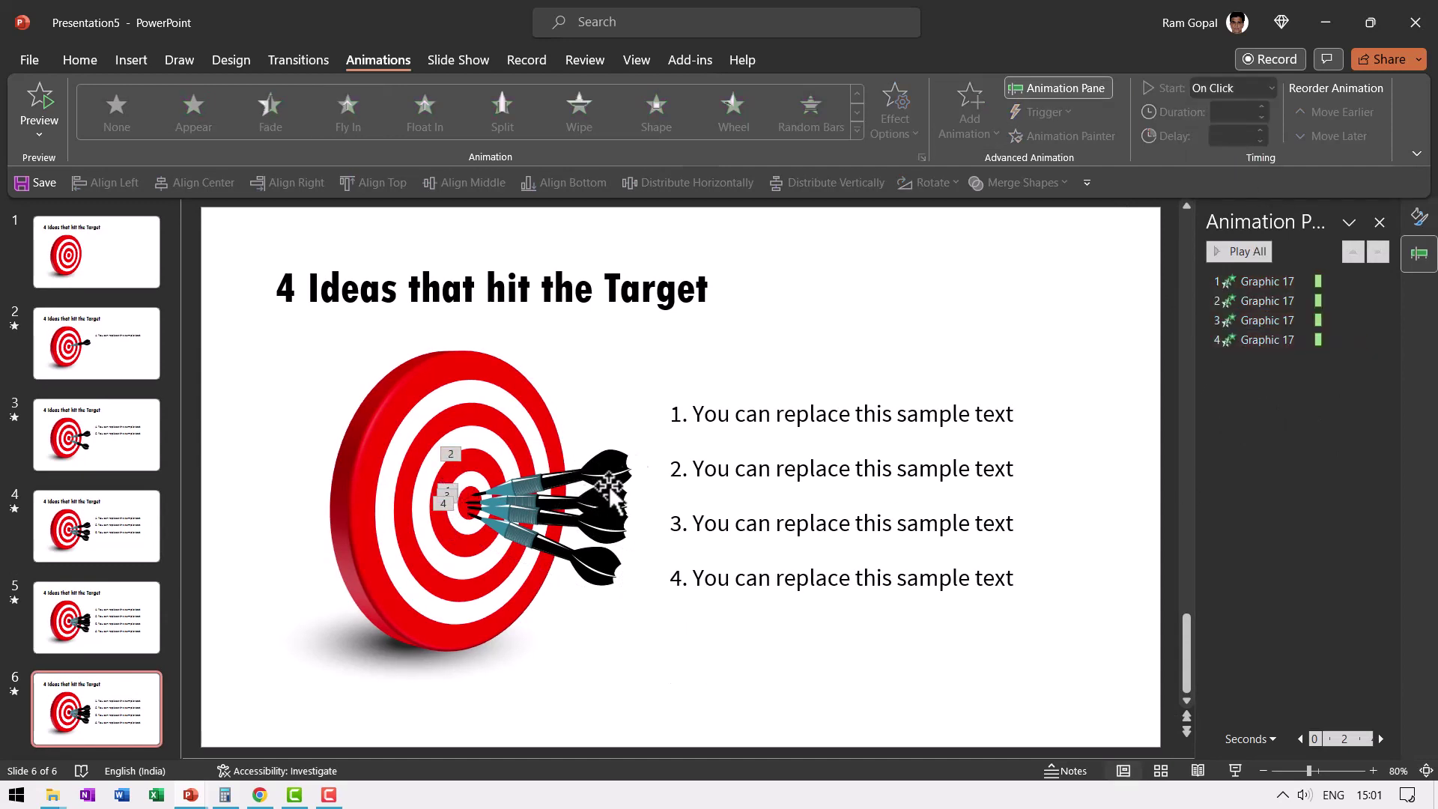
{"action": "left_click", "coordinate": [851, 424]}
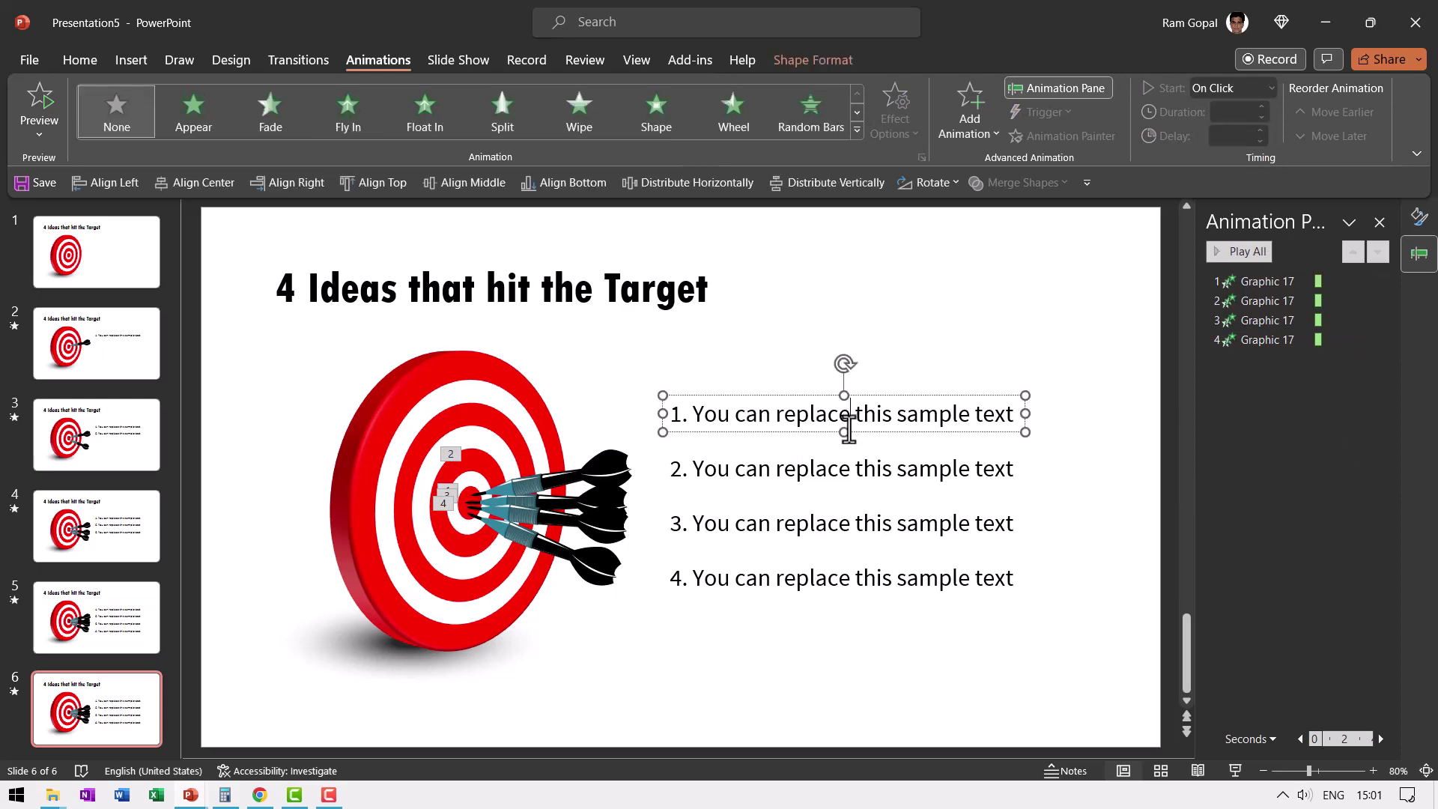
{"action": "left_click", "coordinate": [862, 474], "text": "shift"}
{"action": "left_click", "coordinate": [863, 522], "text": "shift"}
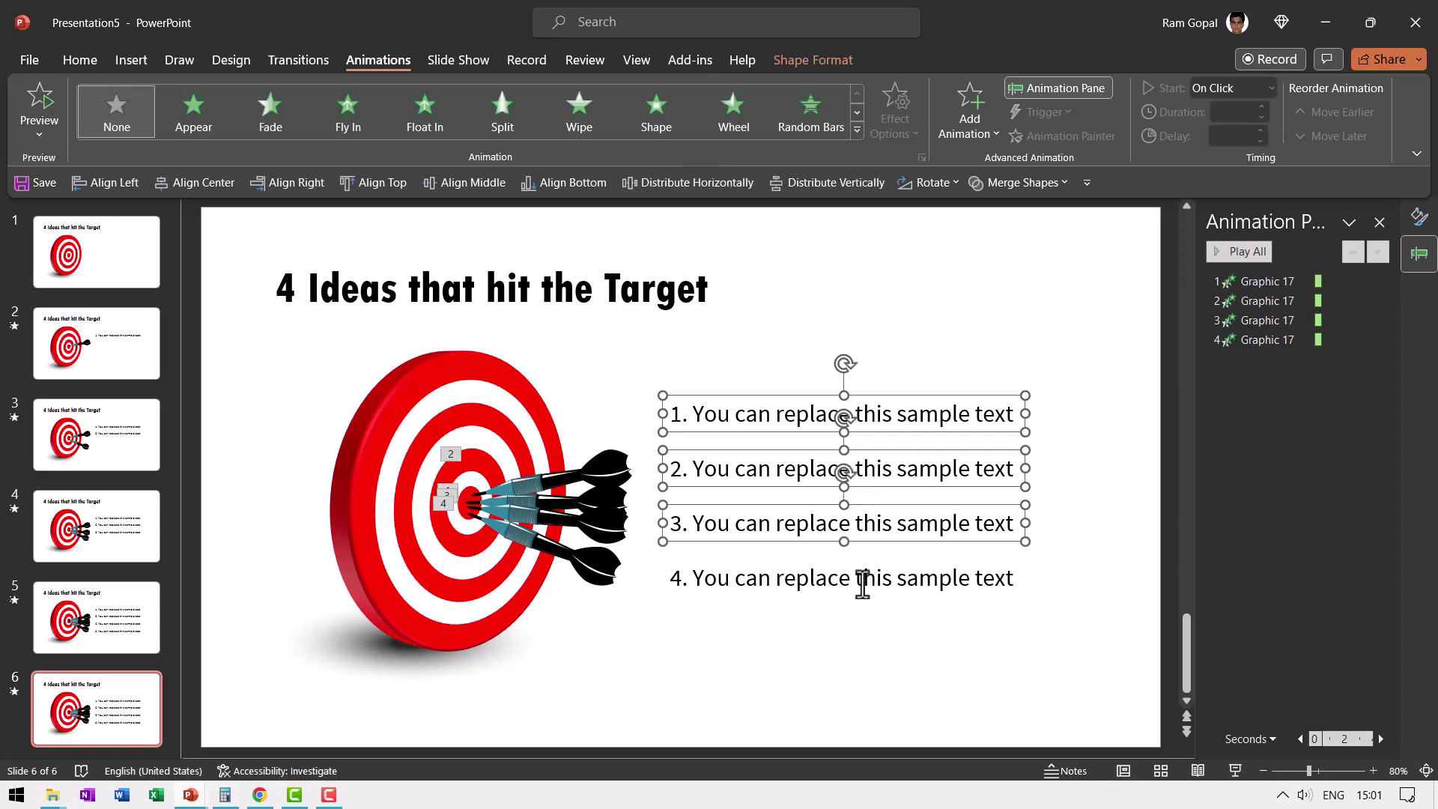
{"action": "left_click", "coordinate": [863, 581], "text": "shift"}
{"action": "left_click", "coordinate": [581, 114]}
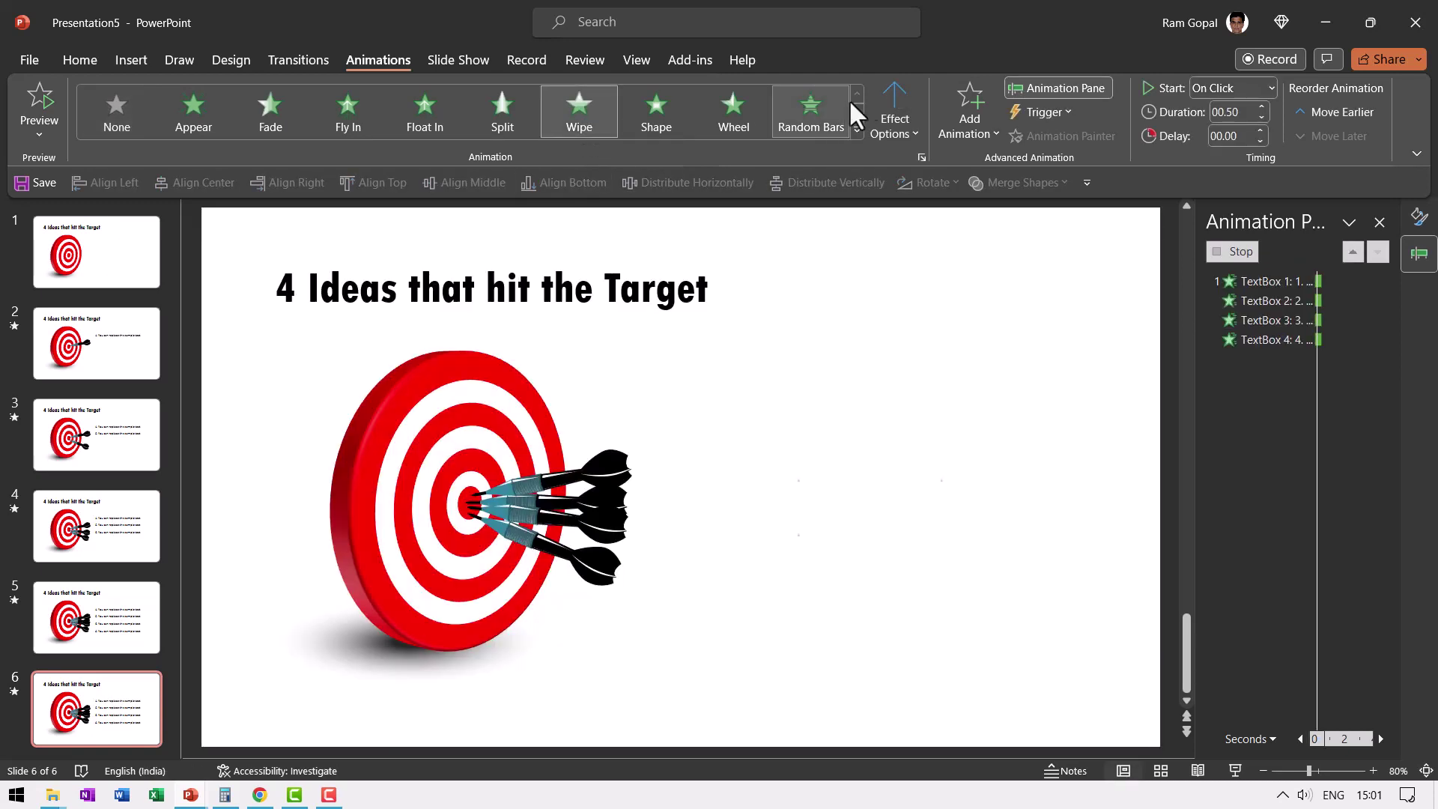
{"action": "left_click", "coordinate": [895, 112]}
{"action": "left_click", "coordinate": [929, 247]}
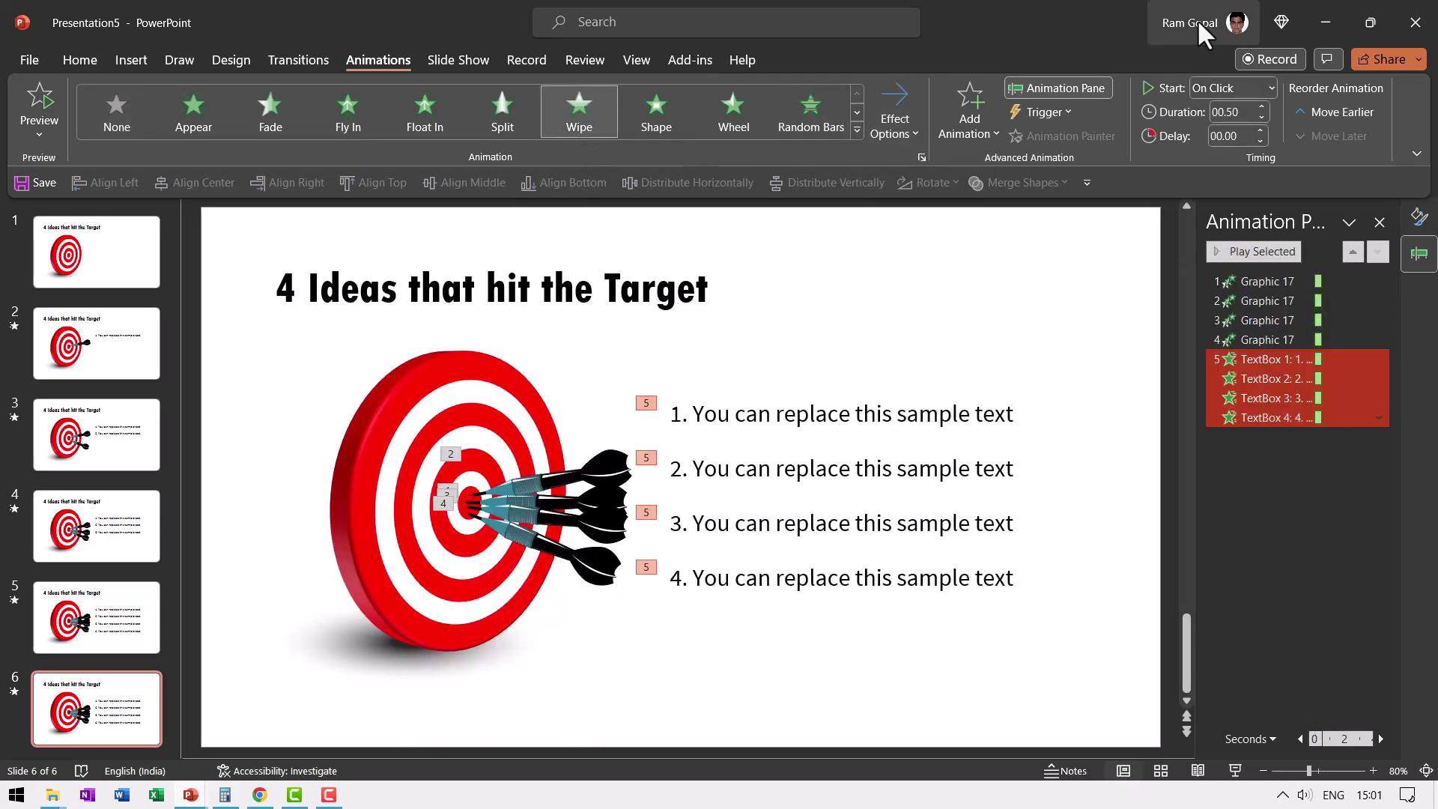
{"action": "left_click", "coordinate": [1234, 88]}
{"action": "left_click", "coordinate": [1234, 134]}
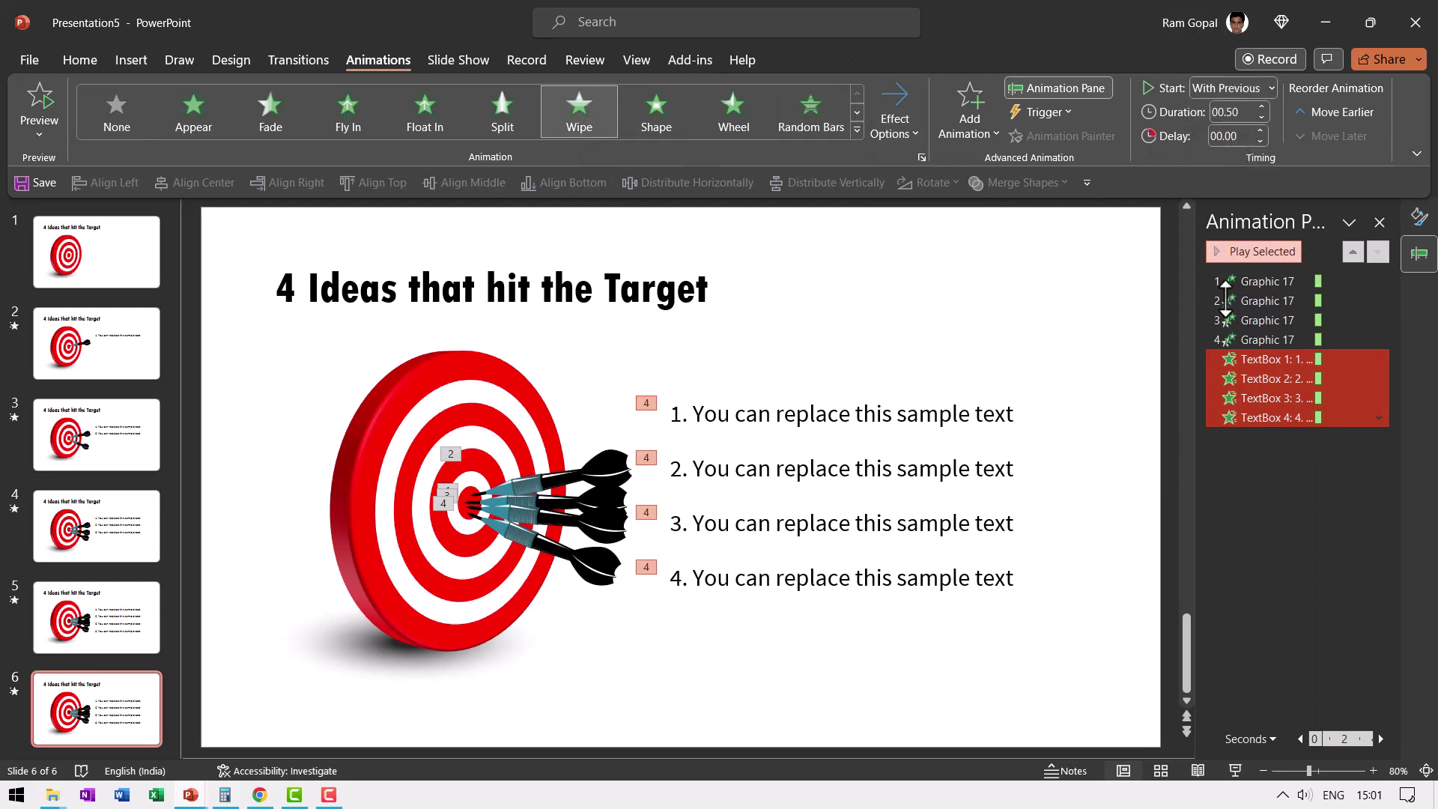
Reorder the Animation Pane so each text wipe sits right after its own dart
{"action": "left_click", "coordinate": [1288, 497]}
{"action": "left_click_drag", "start_coordinate": [1270, 361], "coordinate": [1278, 300]}
{"action": "left_click", "coordinate": [1264, 379], "text": "ctrl"}
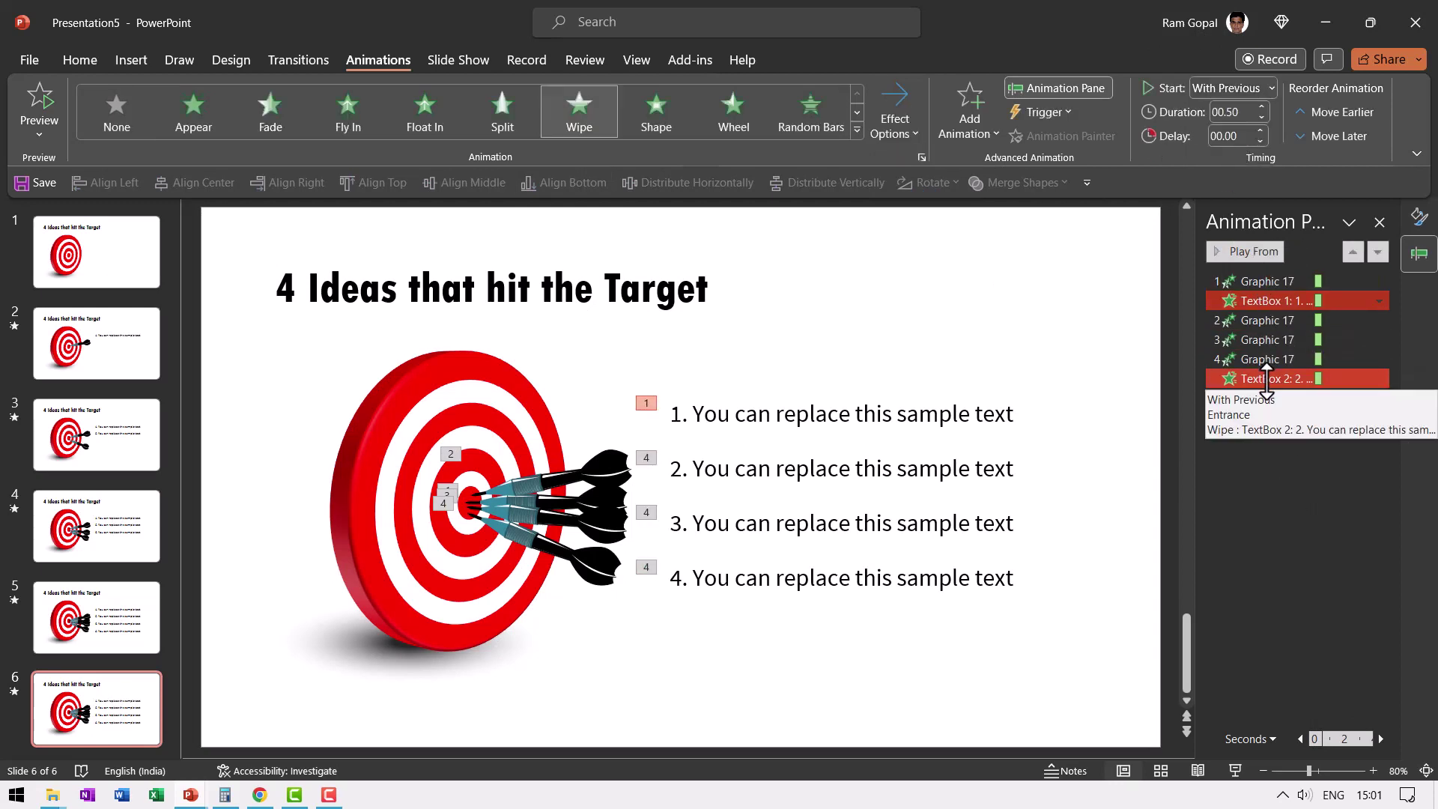
{"action": "left_click_drag", "start_coordinate": [1264, 378], "coordinate": [1273, 331]}
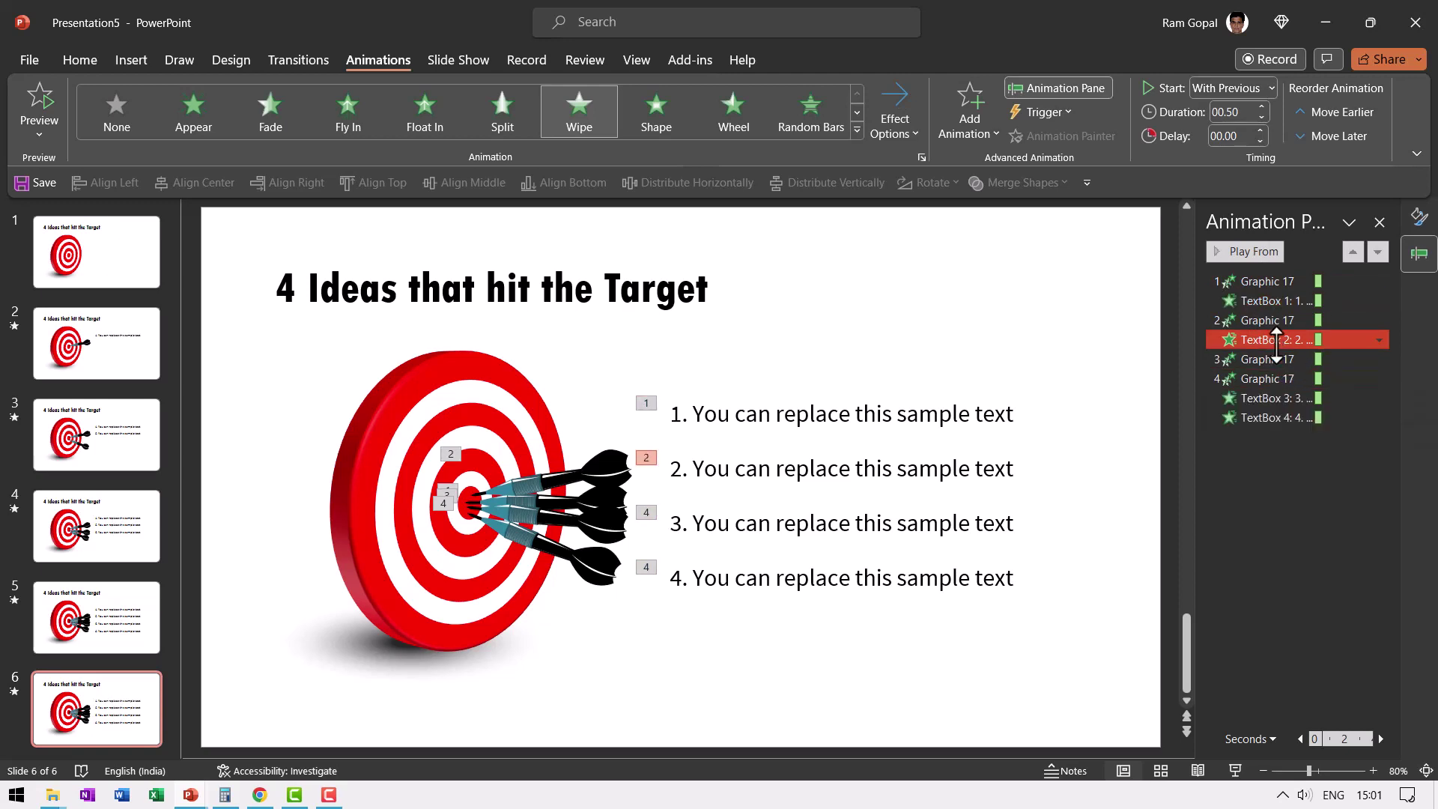
{"action": "left_click_drag", "start_coordinate": [1273, 398], "coordinate": [1285, 380]}
{"action": "left_click", "coordinate": [1268, 301], "text": "ctrl"}
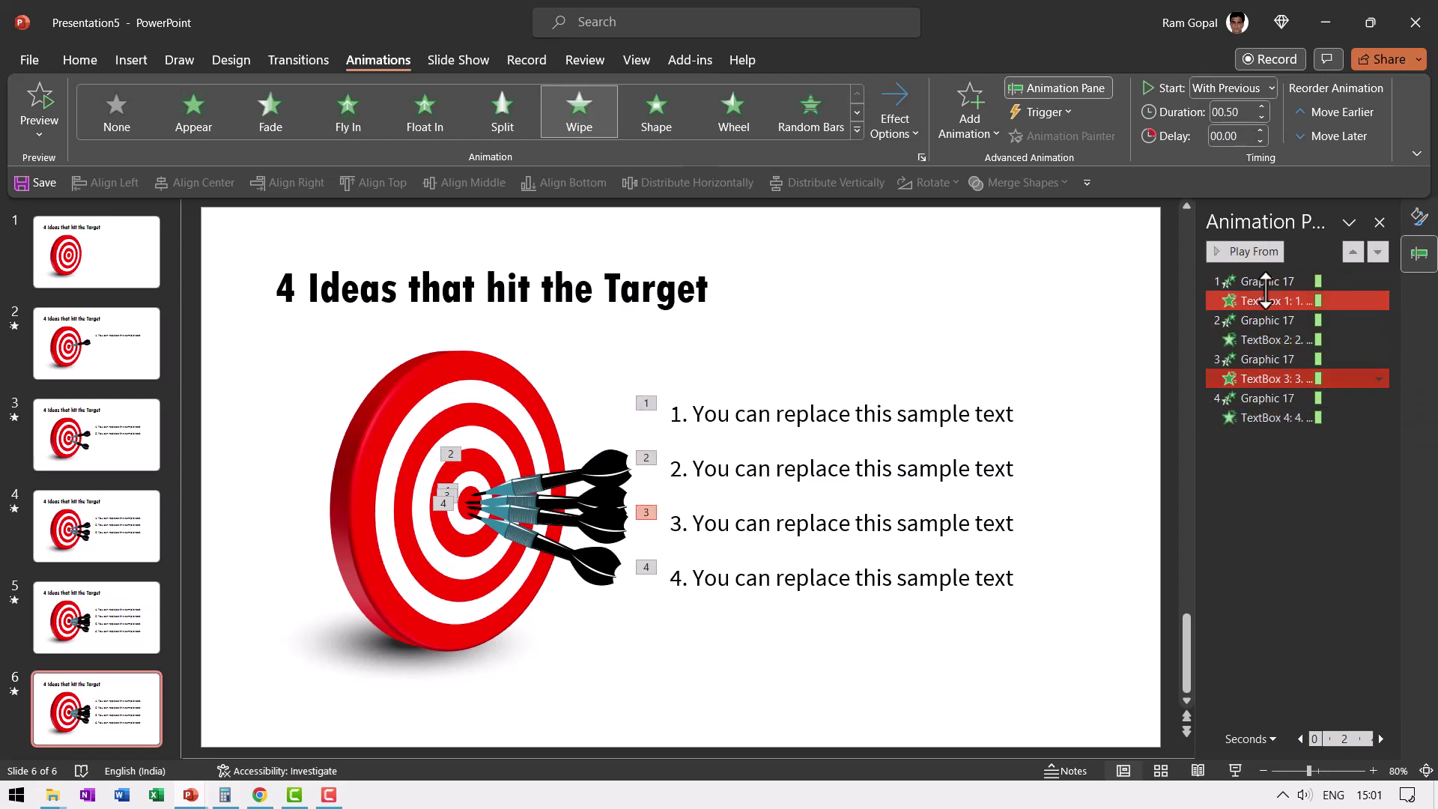
{"action": "left_click_drag", "start_coordinate": [1268, 300], "coordinate": [1268, 283]}
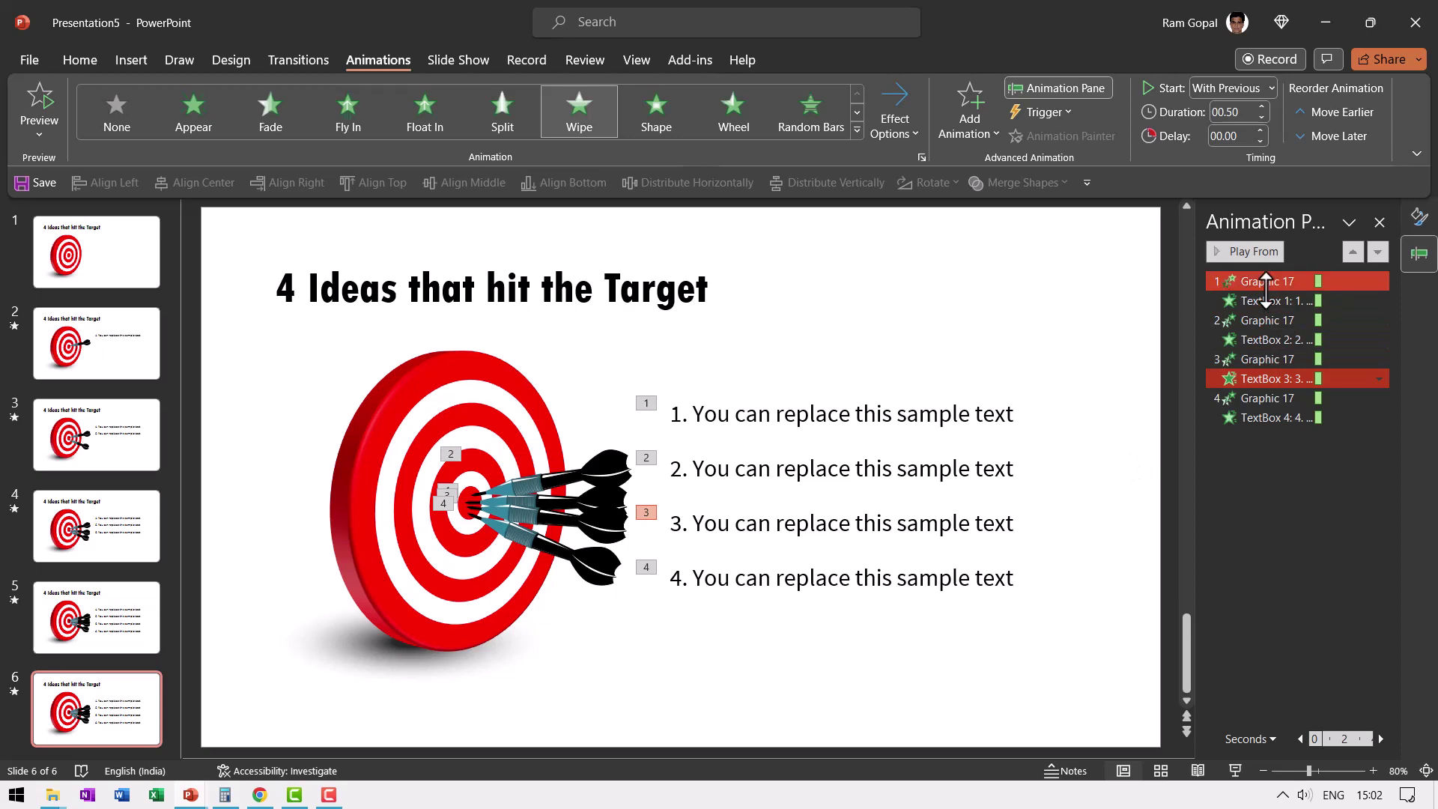
{"action": "left_click", "coordinate": [1266, 282]}
Select all four dart fly-ins and add a bounce end in their effect settings
{"action": "left_click", "coordinate": [1265, 321], "text": "ctrl"}
{"action": "left_click", "coordinate": [1267, 360], "text": "ctrl"}
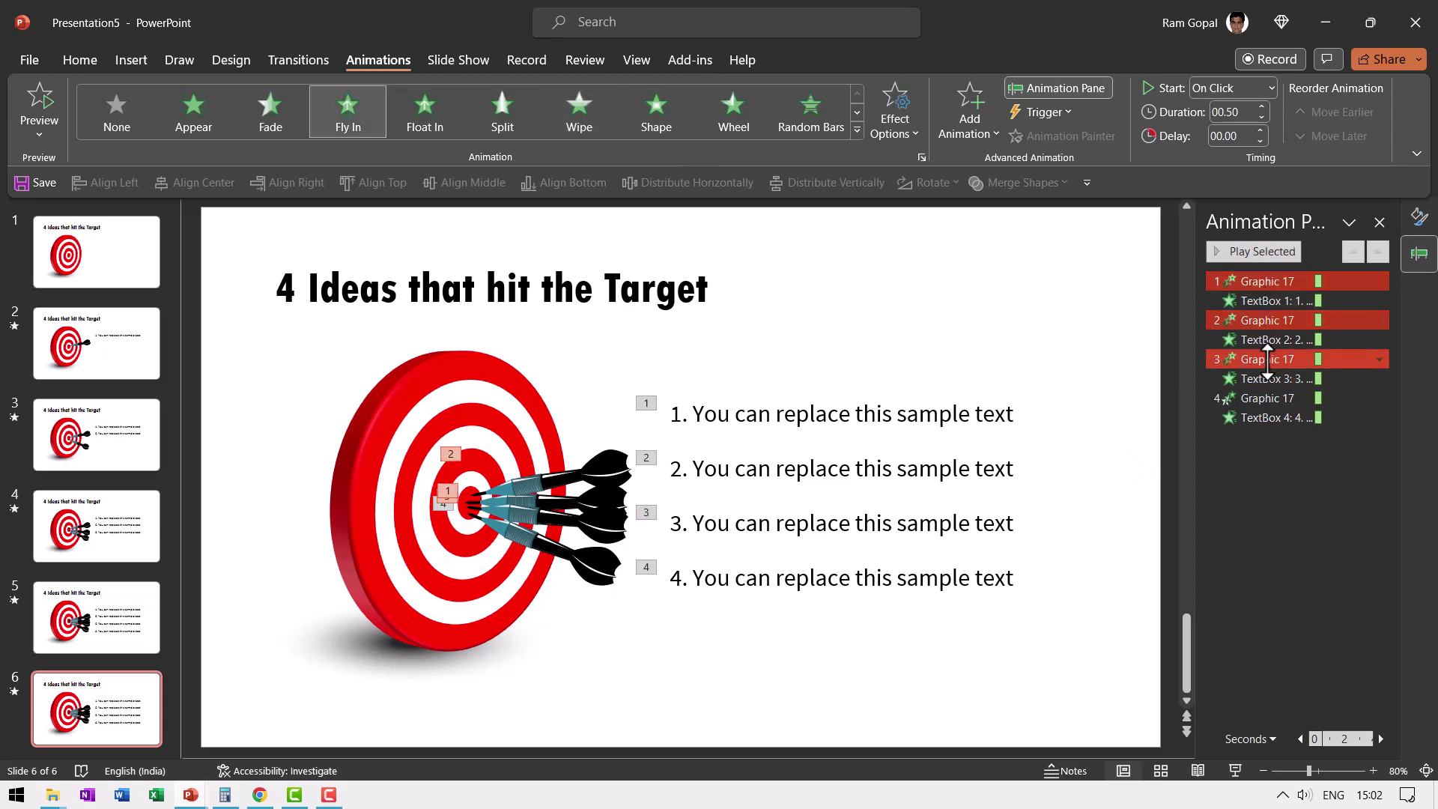
{"action": "left_click", "coordinate": [1359, 399], "text": "ctrl"}
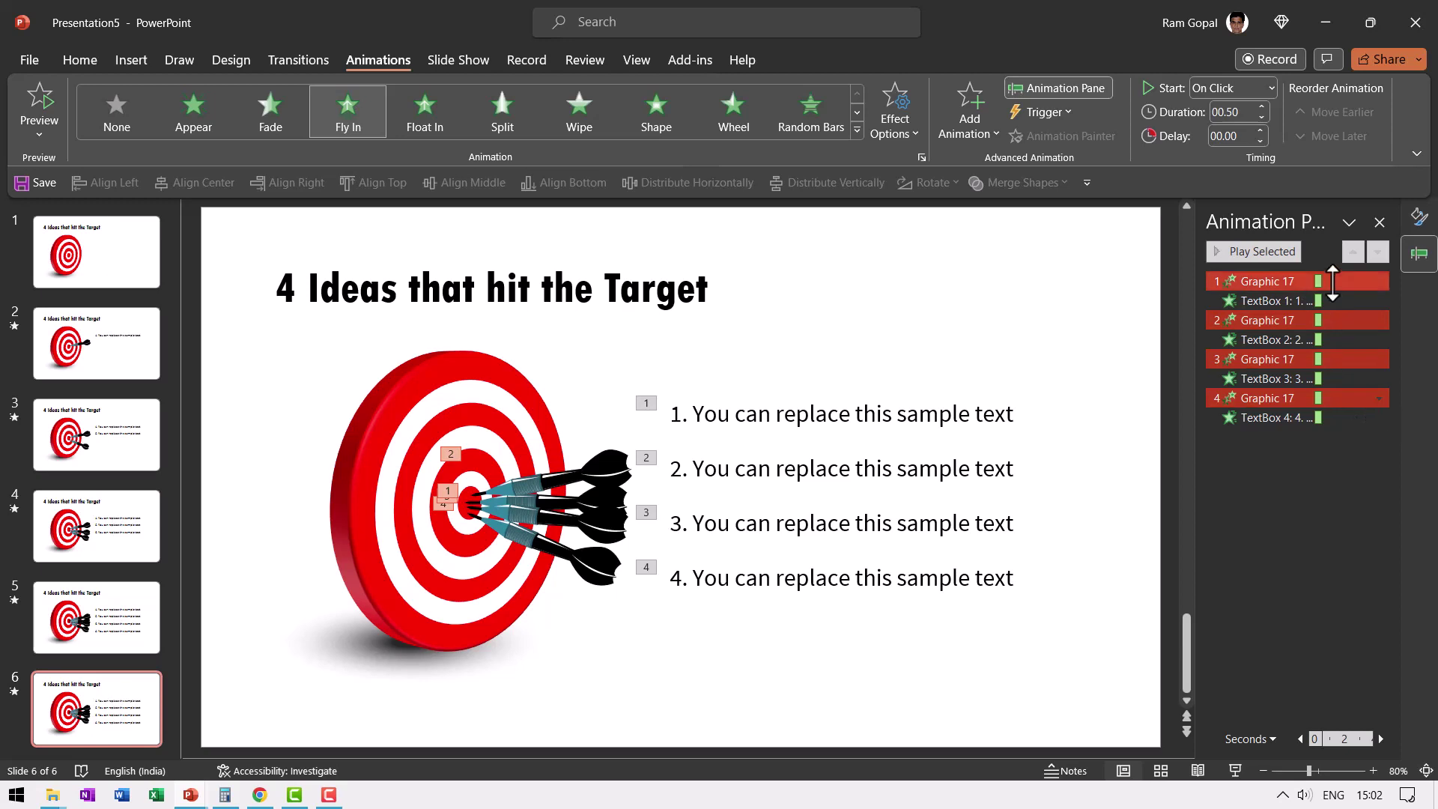
{"action": "left_click", "coordinate": [1378, 397]}
{"action": "left_click", "coordinate": [1271, 489]}
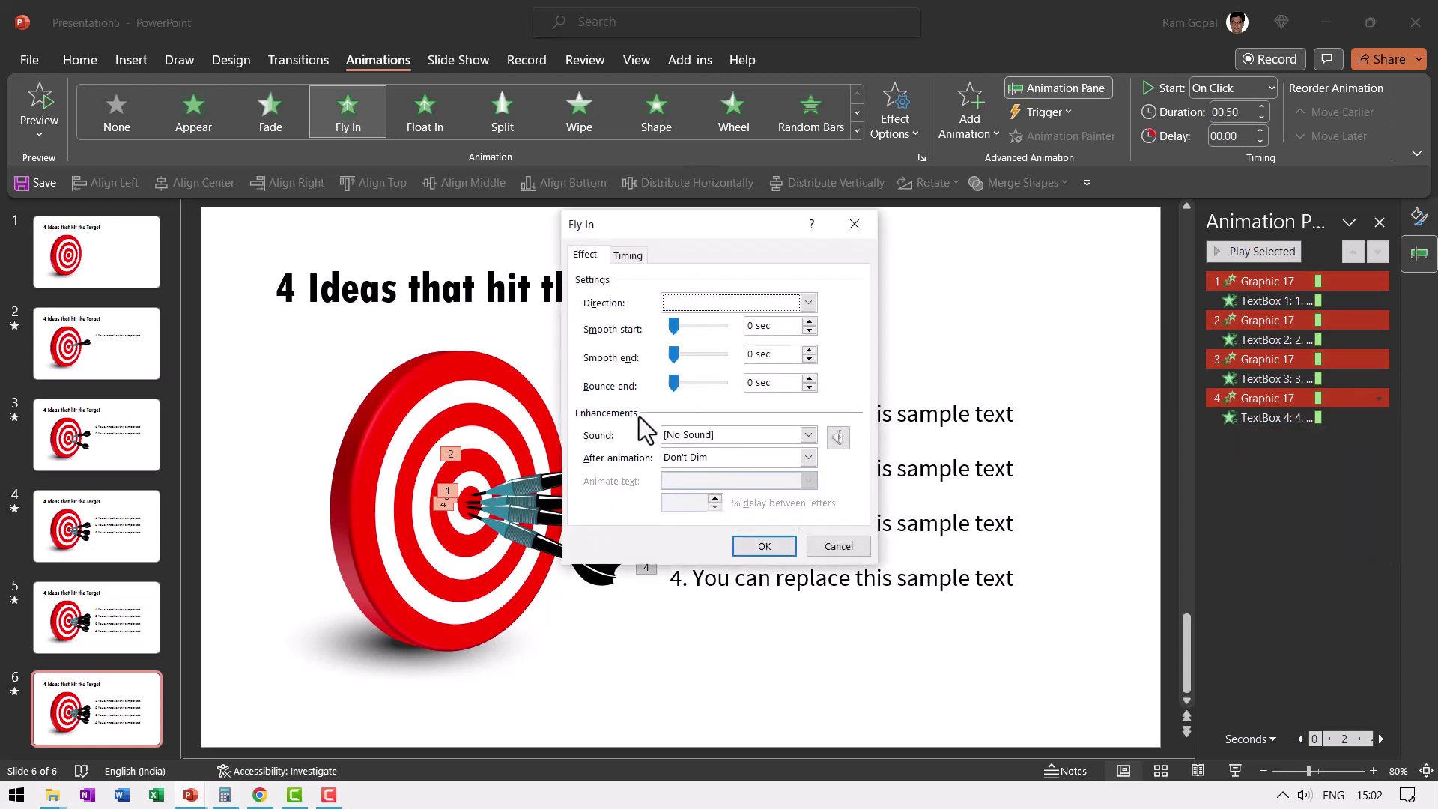
{"action": "left_click_drag", "start_coordinate": [674, 383], "coordinate": [678, 388]}
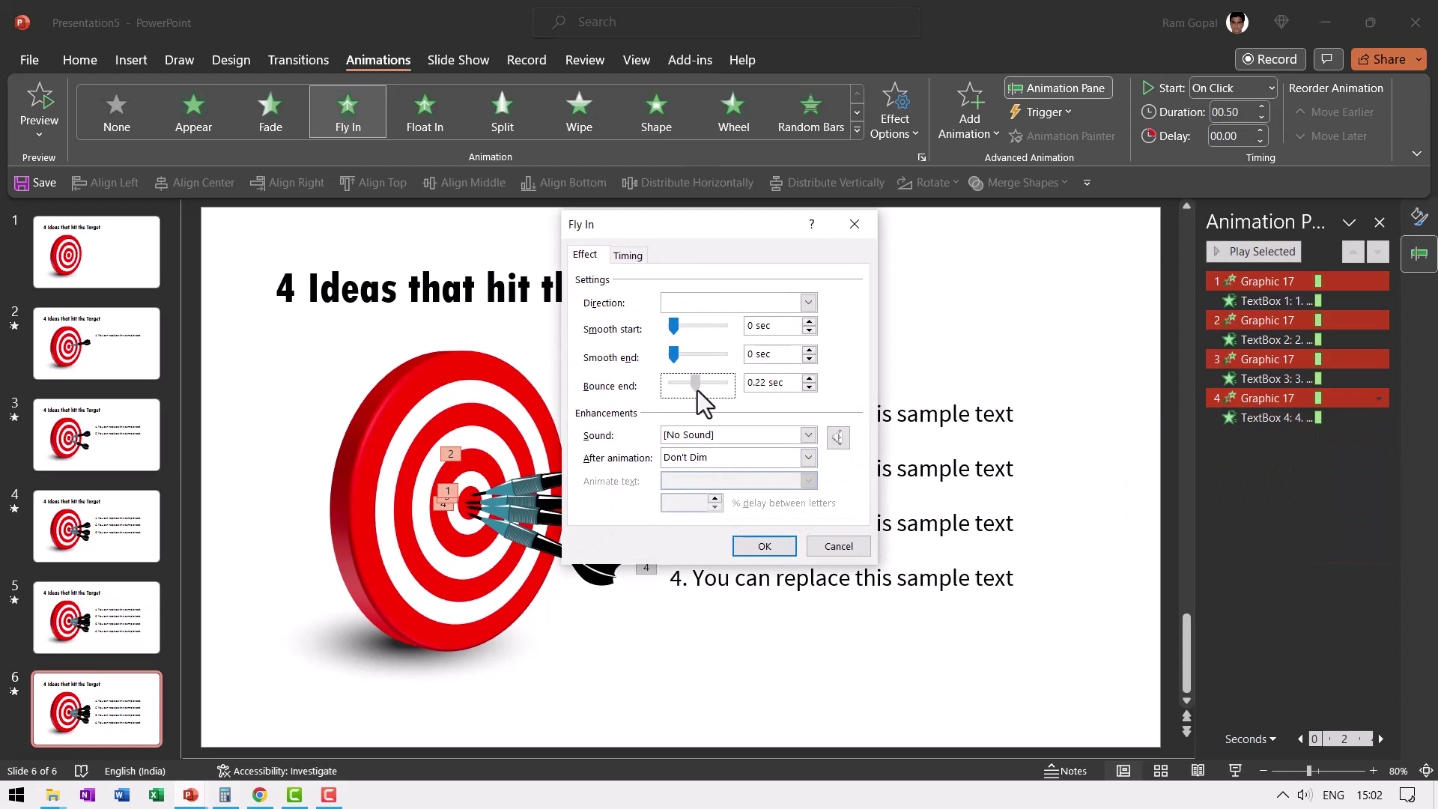
{"action": "left_click", "coordinate": [764, 548]}
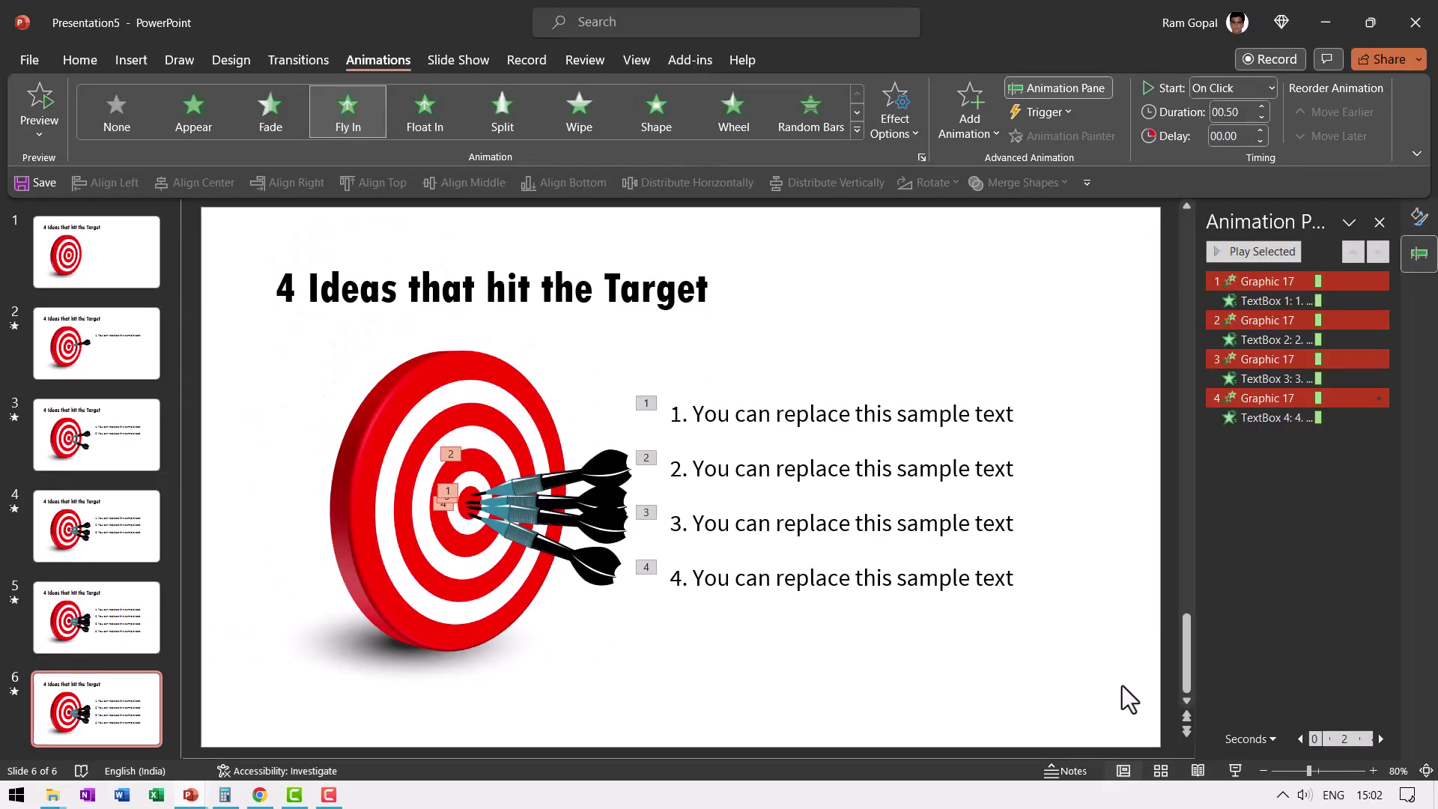
Shorten the bounce end to 0.12 seconds and switch to Slide Sorter view
{"action": "left_click", "coordinate": [1379, 398]}
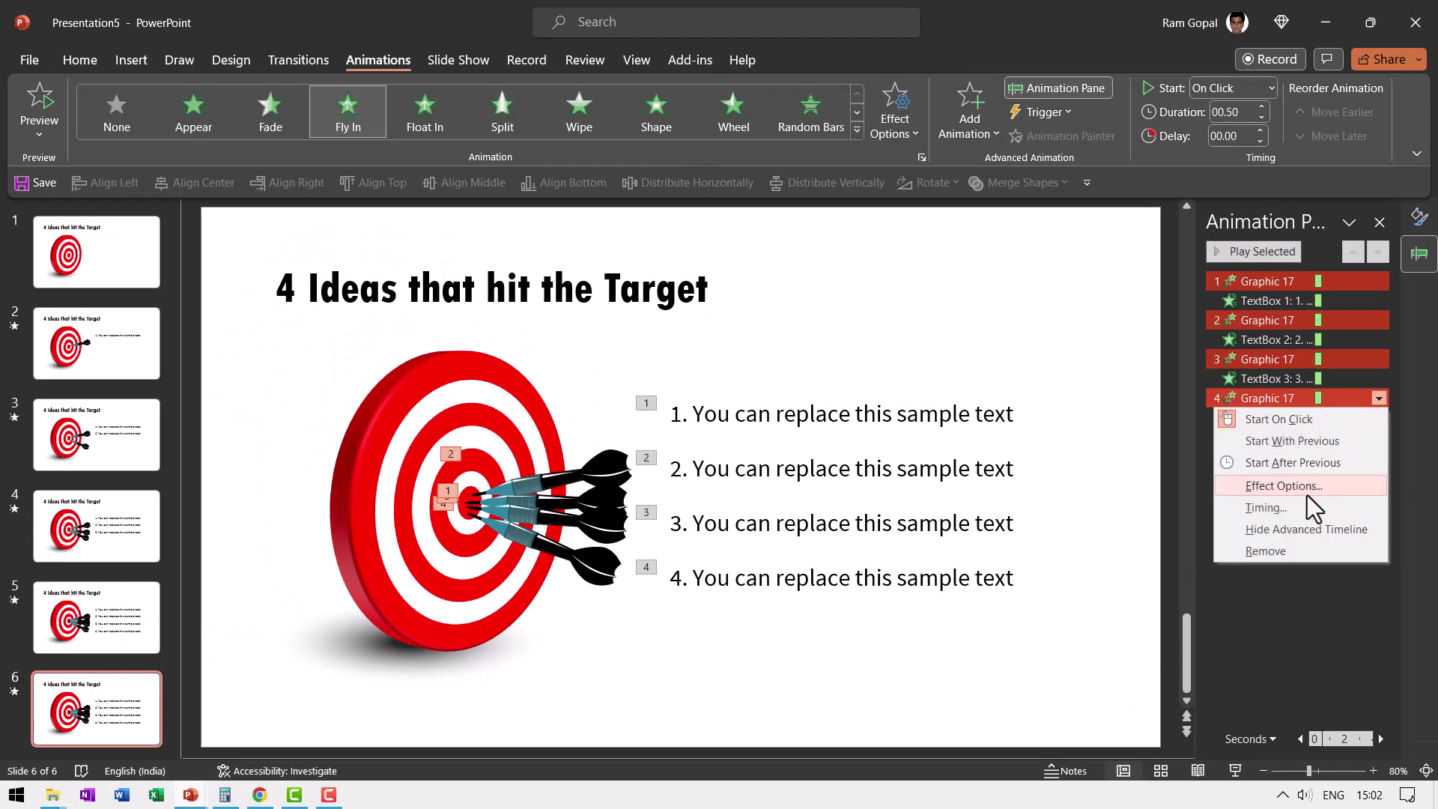
{"action": "left_click", "coordinate": [1236, 486]}
{"action": "left_click", "coordinate": [694, 383]}
{"action": "left_click_drag", "start_coordinate": [698, 388], "coordinate": [686, 388]}
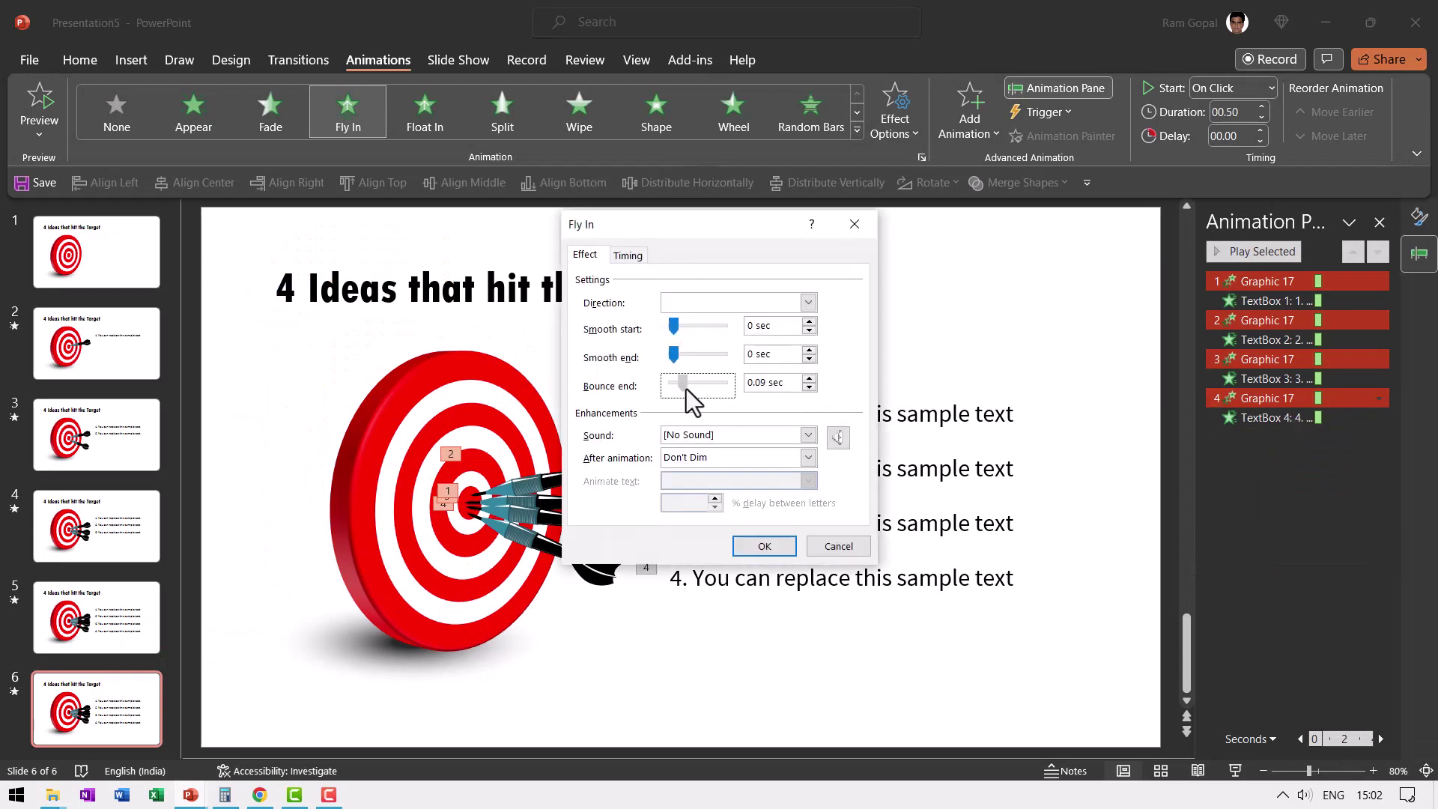
{"action": "left_click", "coordinate": [764, 545]}
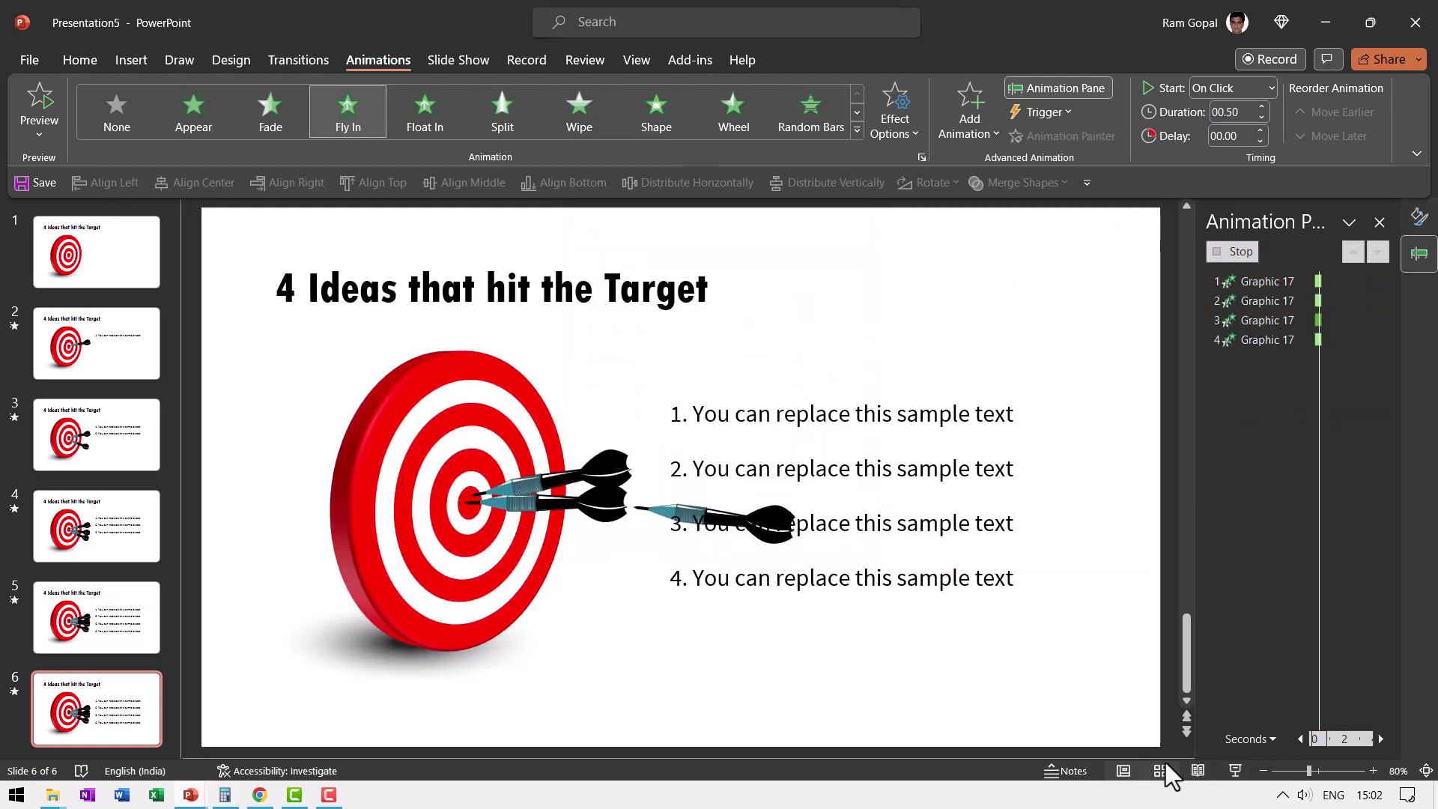
{"action": "left_click", "coordinate": [1162, 772]}
Run the slide show to watch the darts fly in and the four text lines wipe in
{"action": "left_click", "coordinate": [1231, 770]}
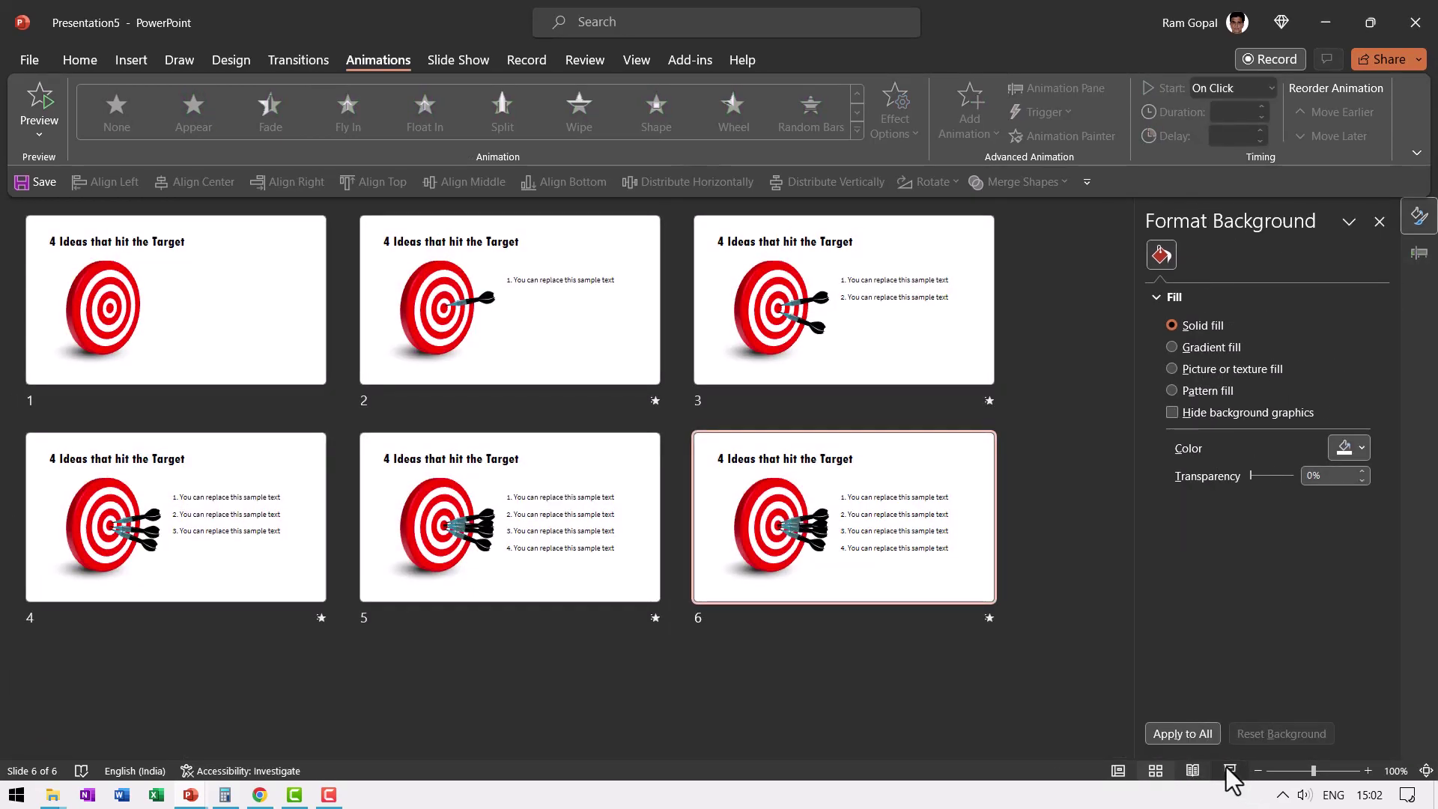